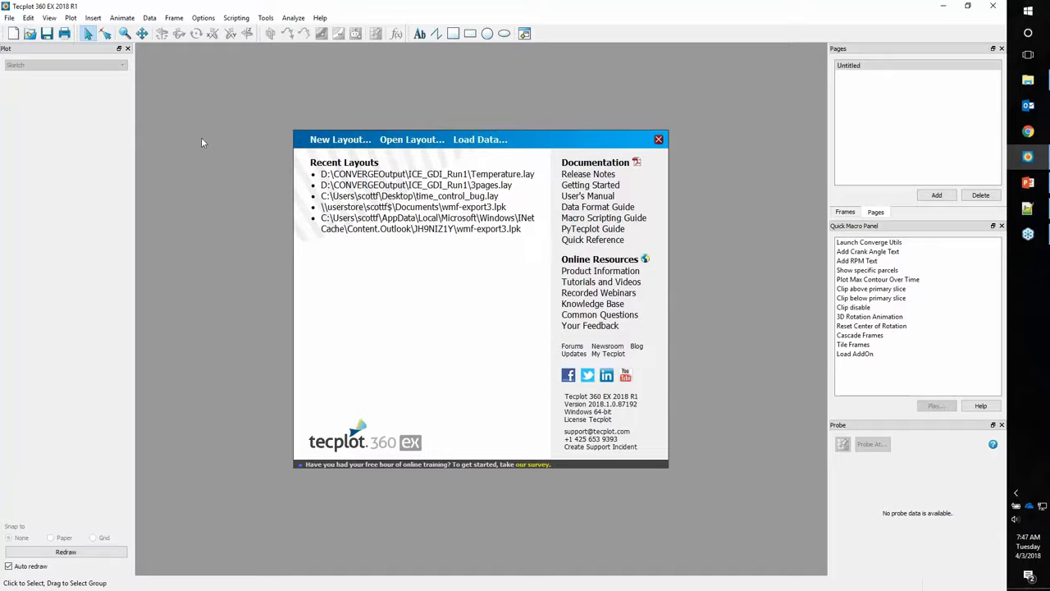
# Load emissions.out from the ICE_GDI_Run1 folder using the General Text Loader.
pyautogui.click(9, 17)
pyautogui.click(35, 97)
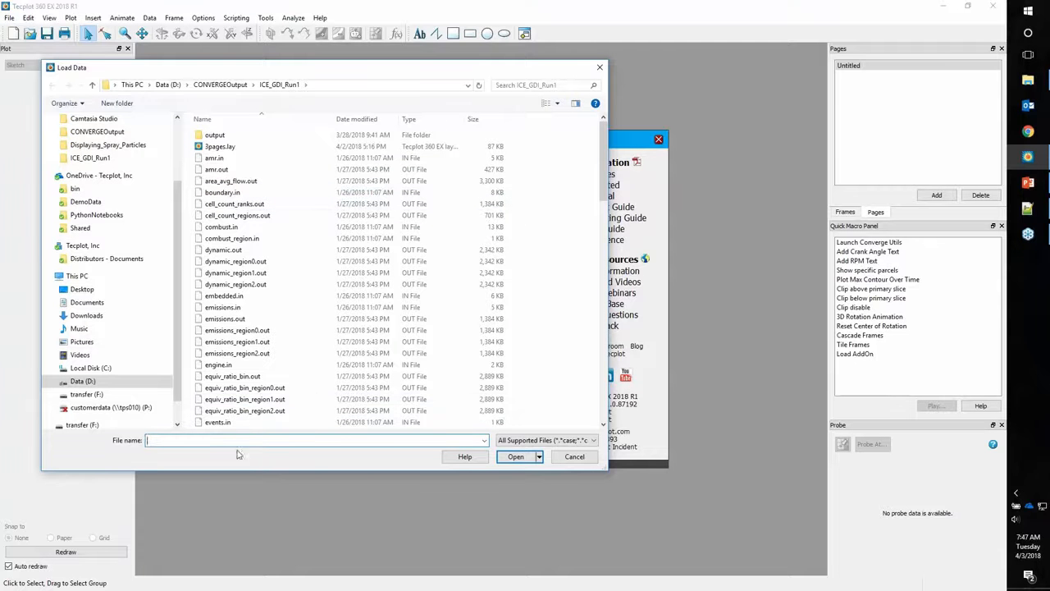
pyautogui.write('emi')
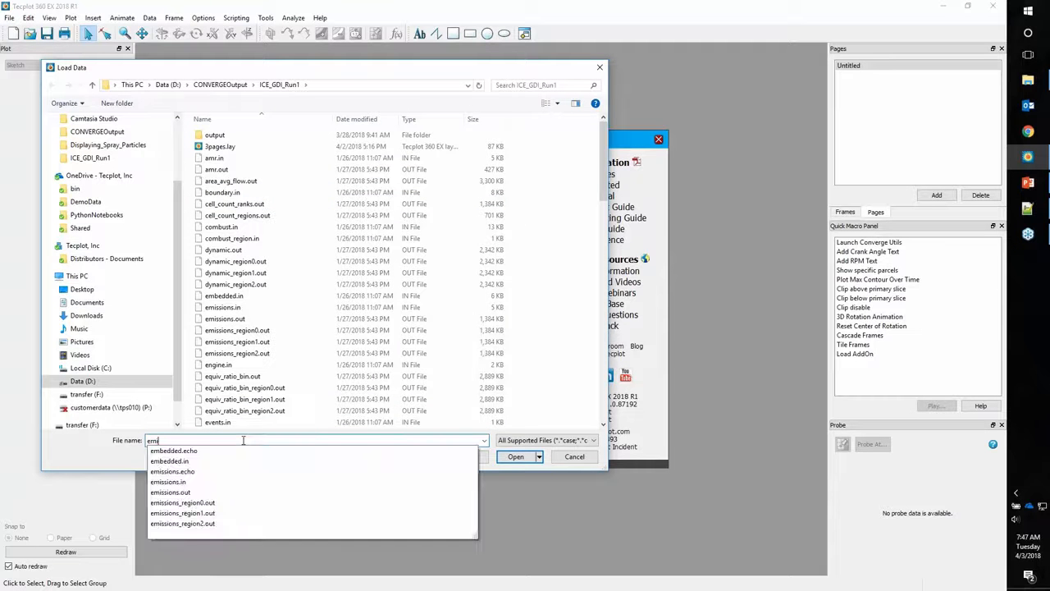
pyautogui.press('Down')
pyautogui.press('Down')
pyautogui.press('Down')
pyautogui.press('Return')
pyautogui.click(510, 441)
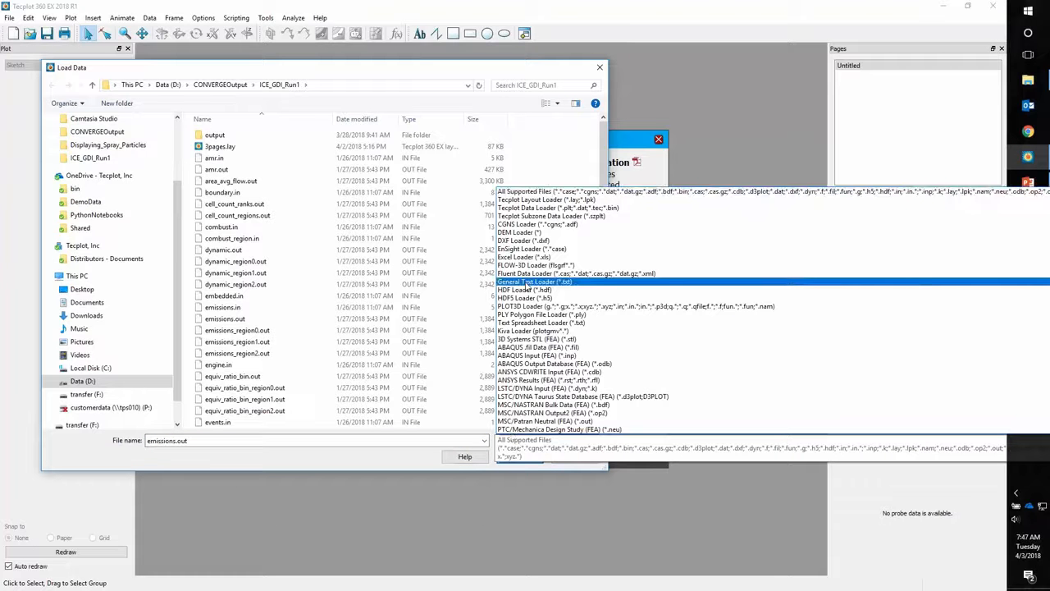
pyautogui.click(521, 288)
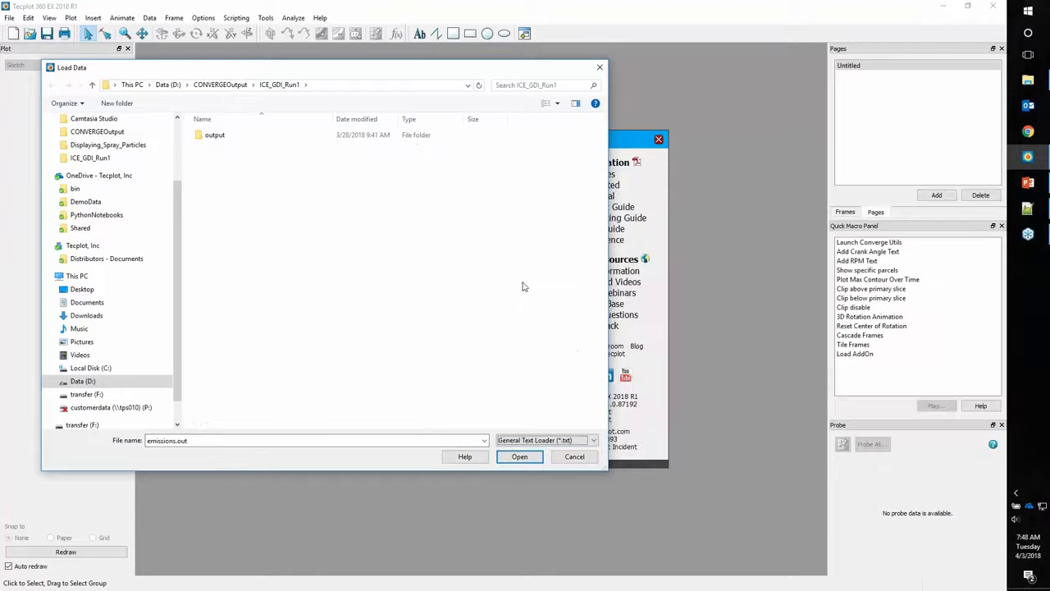
pyautogui.click(520, 457)
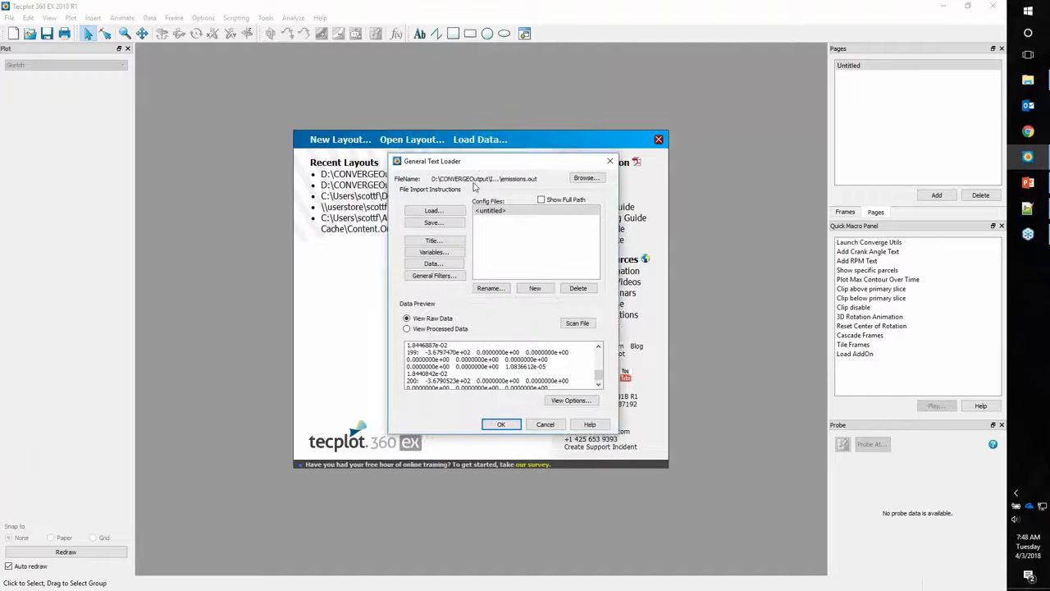
pyautogui.moveTo(480, 167); pyautogui.dragTo(459, 160)
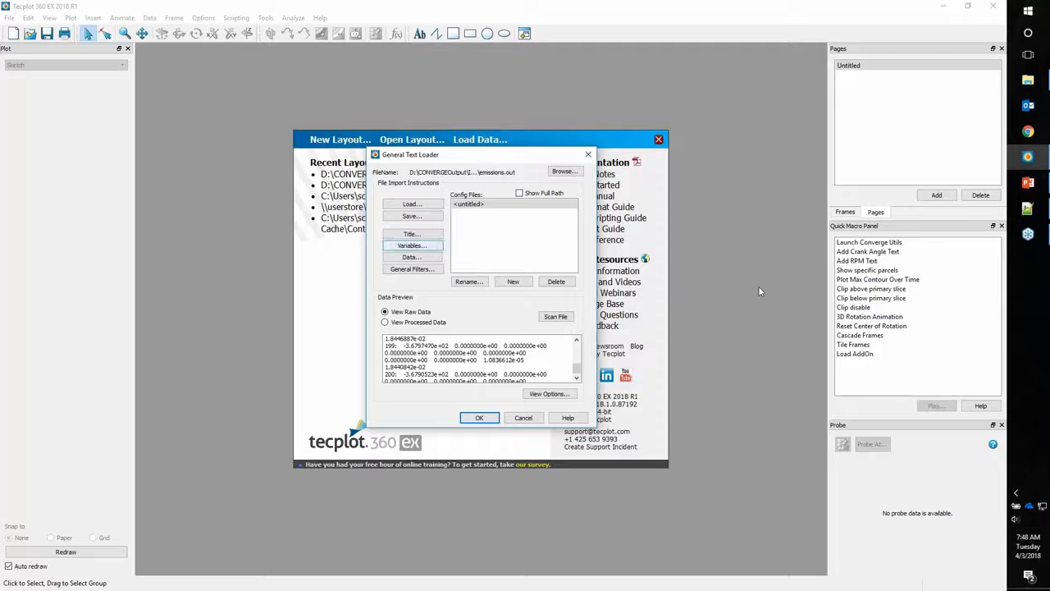
# Switch to Notepad++ and examine the header lines and data start line of emissions.out, then return to Tecplot 360.
pyautogui.moveTo(1030, 212)
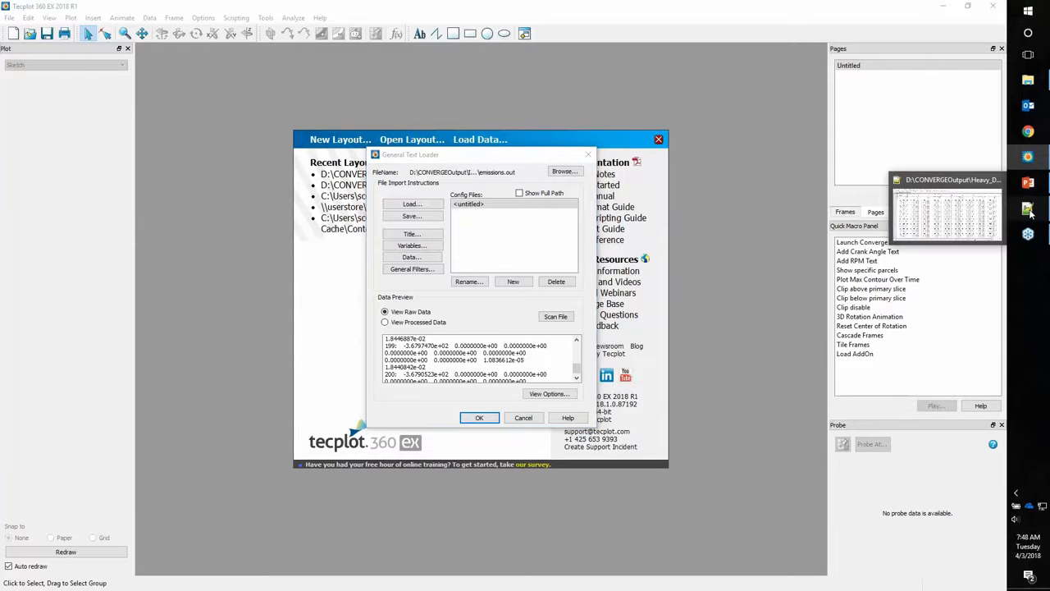
pyautogui.click(951, 207)
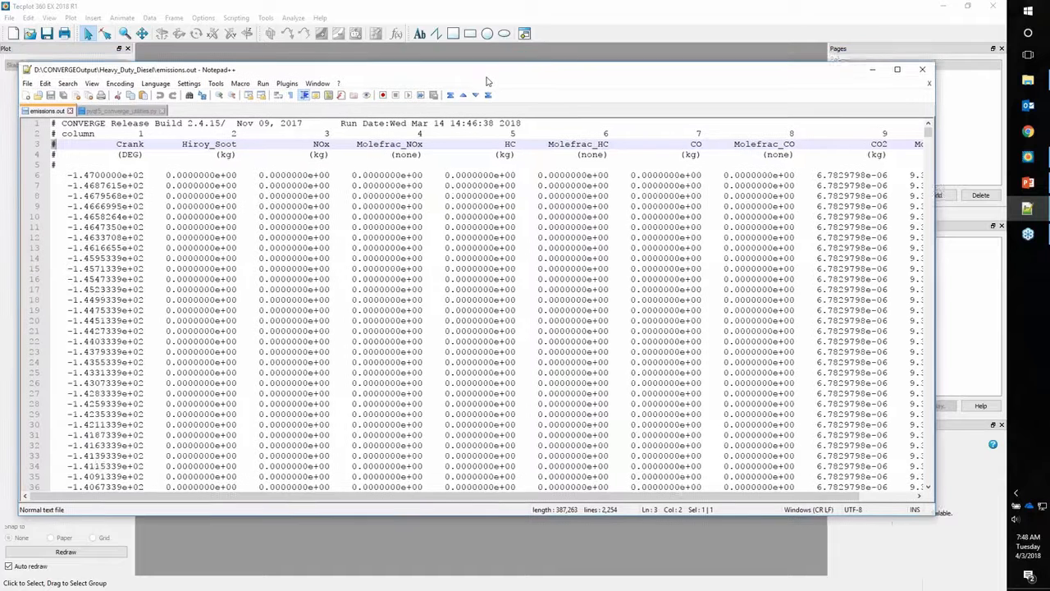
pyautogui.moveTo(482, 68); pyautogui.dragTo(495, 92)
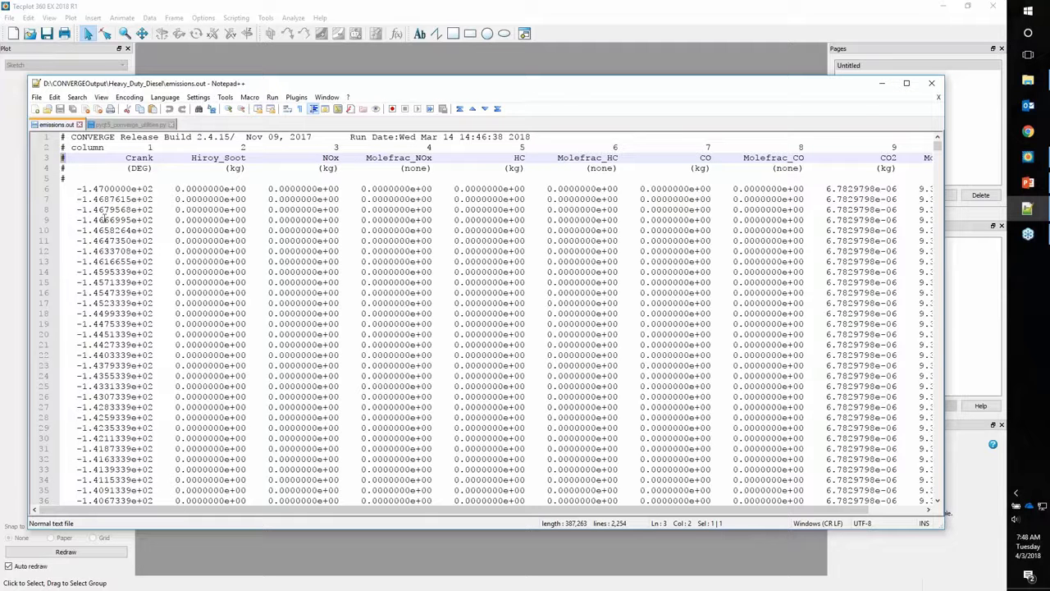
pyautogui.click(883, 86)
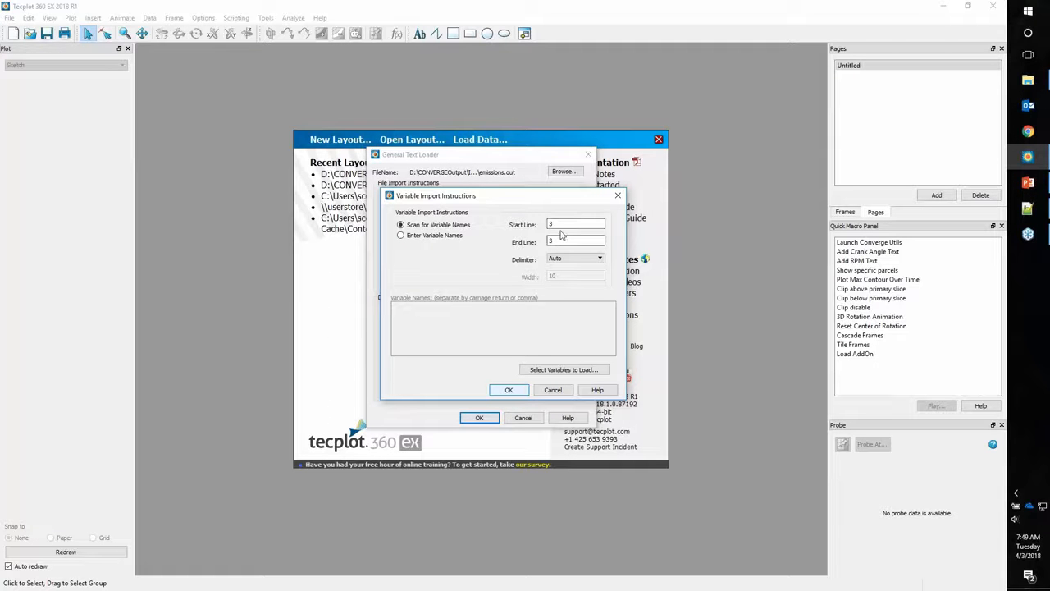
# Set the import instructions to scan variable names on line 3 and read point-format data from line 6 to the end of file.
pyautogui.click(508, 393)
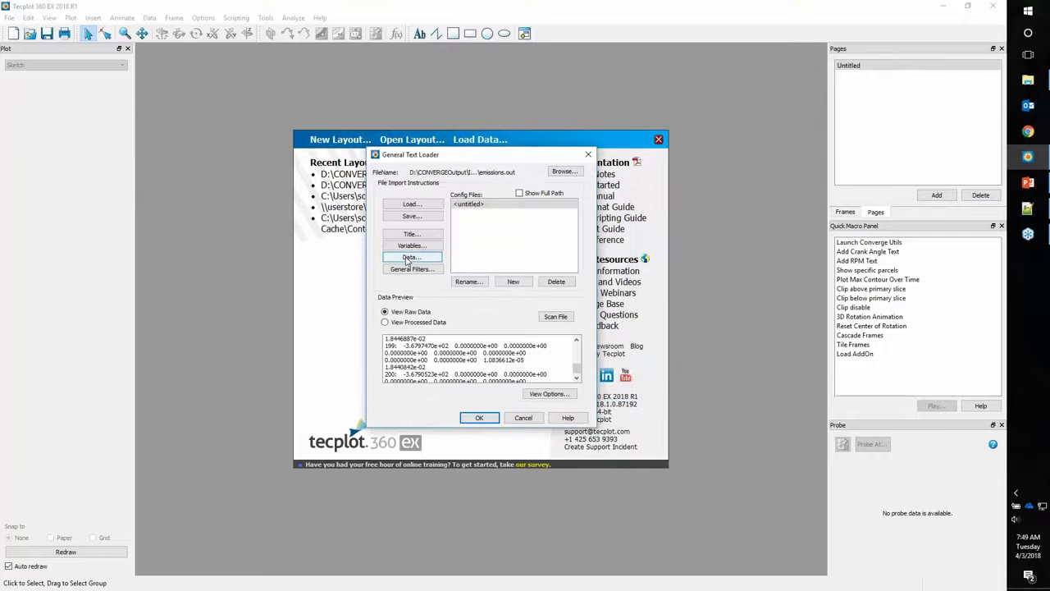
pyautogui.click(405, 260)
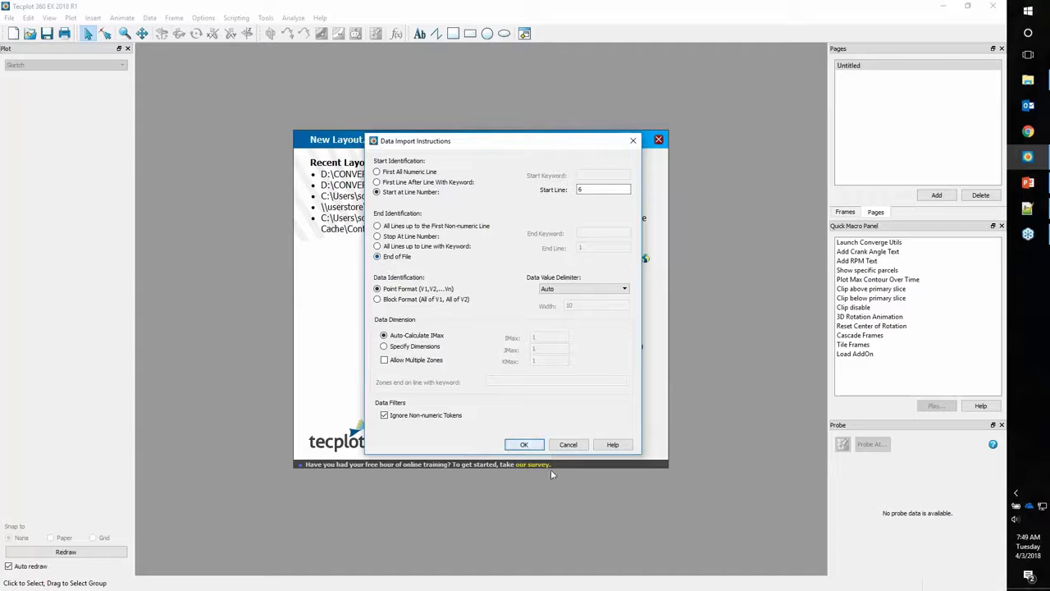
pyautogui.click(525, 445)
# Add a general filter that ignores character column position 1.
pyautogui.click(414, 270)
pyautogui.click(398, 298)
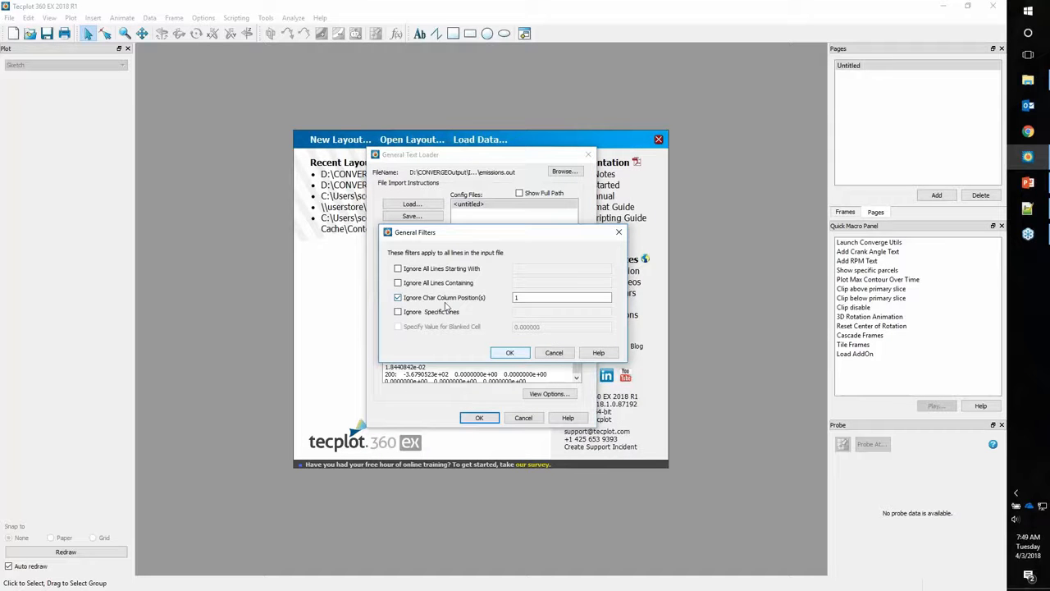
pyautogui.click(510, 352)
# Restrict the variables to load to Crank, NOx and CO, and import the emissions data.
pyautogui.click(412, 245)
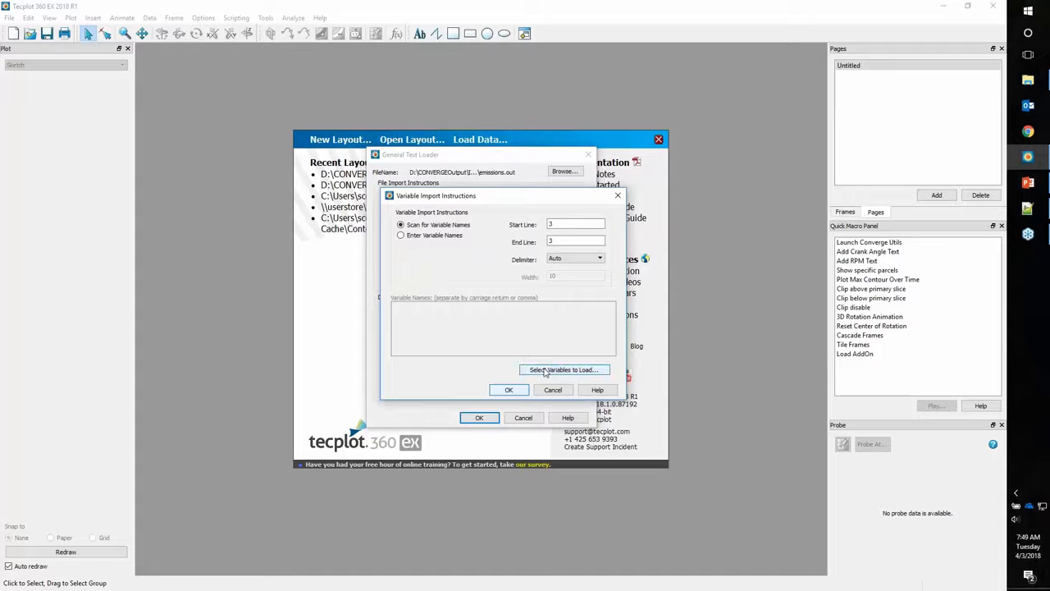
pyautogui.click(549, 374)
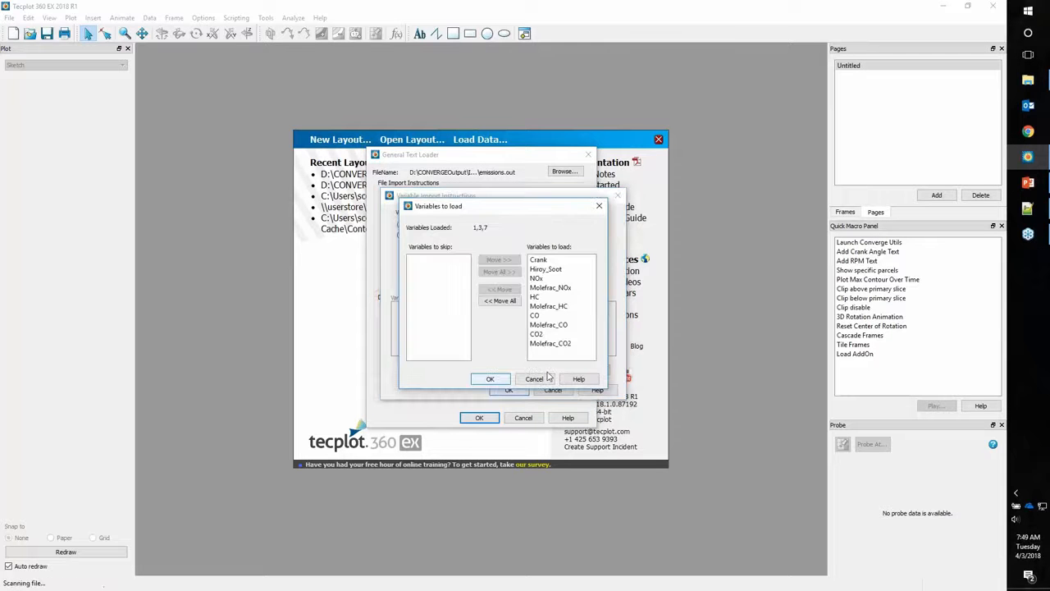
pyautogui.click(498, 301)
pyautogui.click(427, 261)
pyautogui.keyDown('ctrl'); pyautogui.click(427, 279); pyautogui.keyUp('ctrl')
pyautogui.keyDown('ctrl'); pyautogui.click(428, 316); pyautogui.keyUp('ctrl')
pyautogui.click(500, 260)
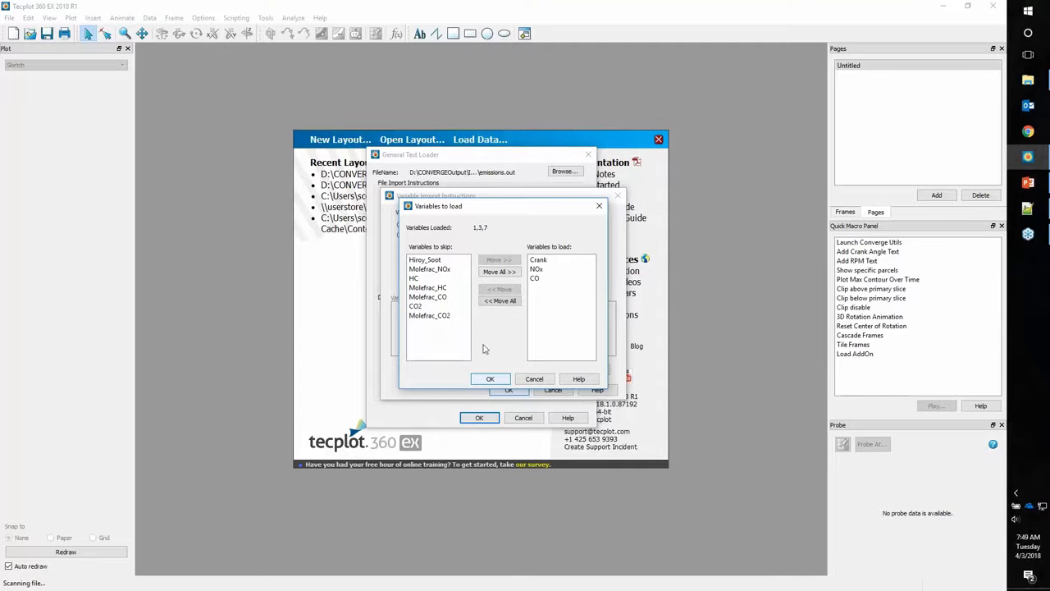
pyautogui.click(489, 379)
pyautogui.click(506, 392)
pyautogui.click(480, 418)
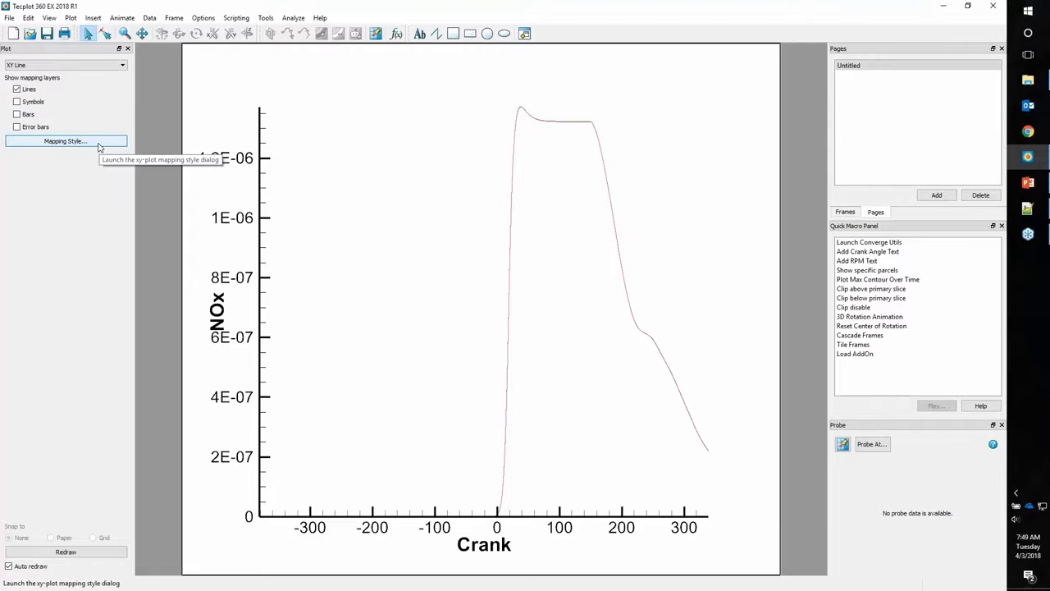
# Show the CO mapping alongside NOx in the XY line plot and fit the plot to full size.
pyautogui.click(66, 141)
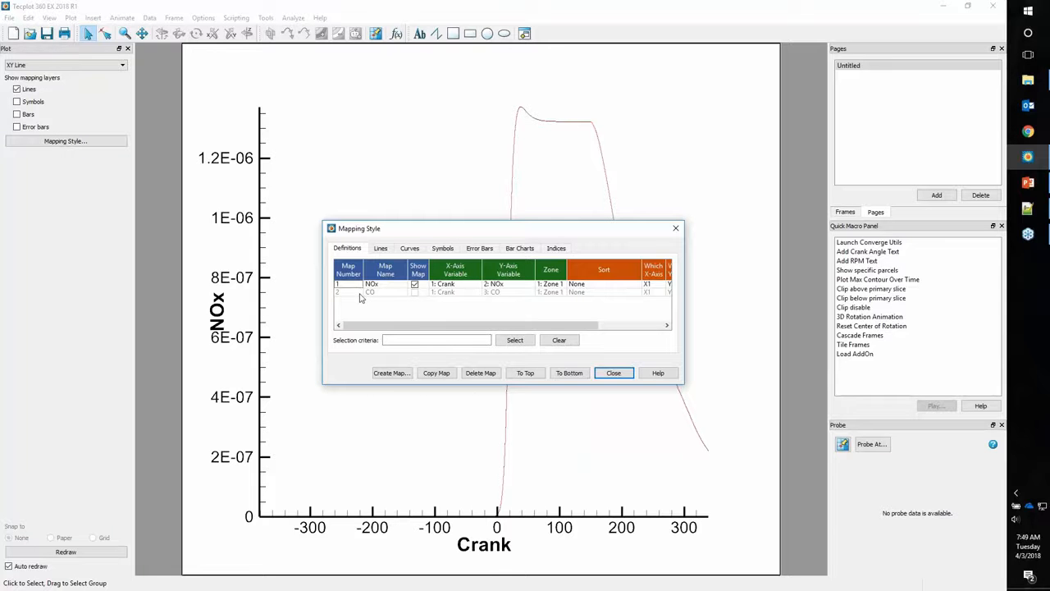
pyautogui.click(415, 293)
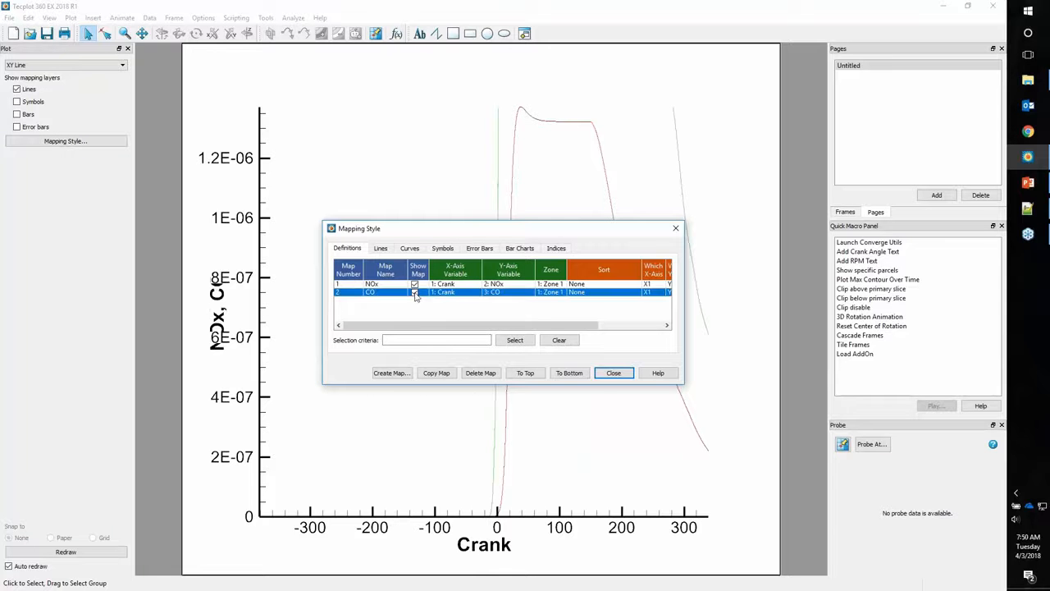
pyautogui.moveTo(541, 238); pyautogui.dragTo(276, 345)
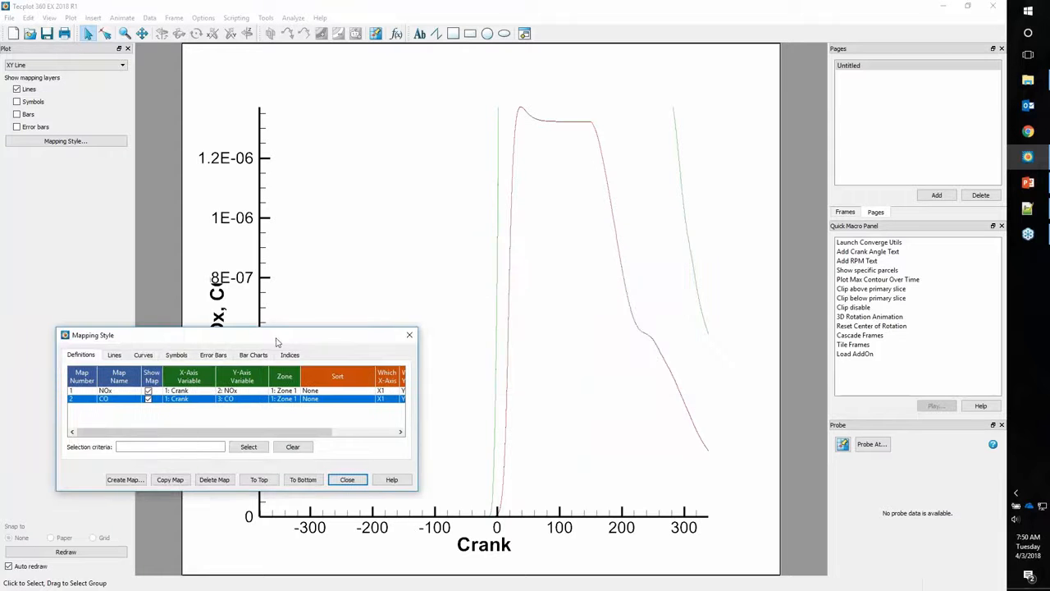
pyautogui.click(358, 248)
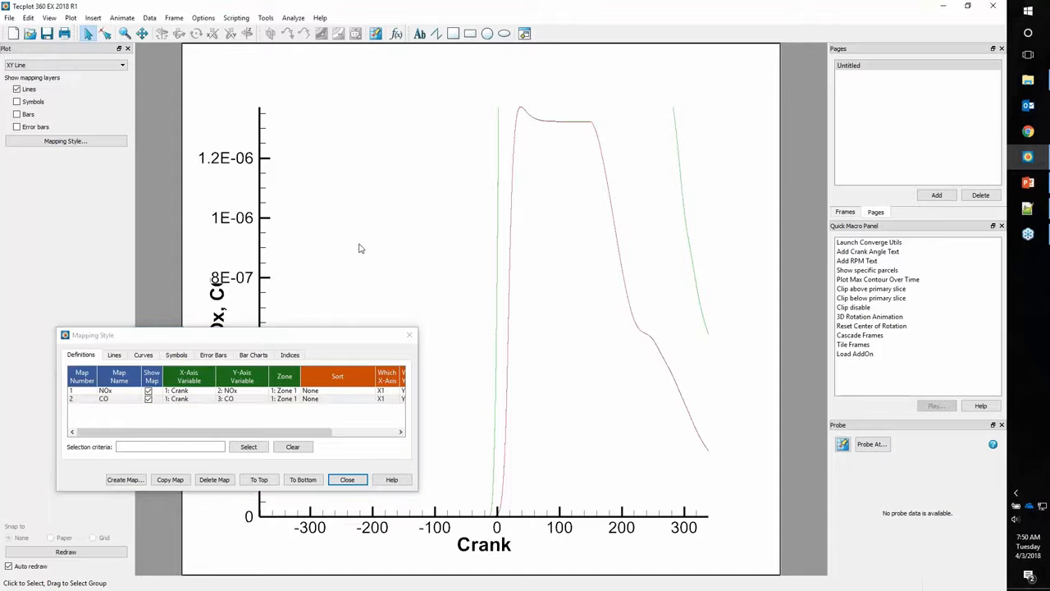
pyautogui.click(49, 18)
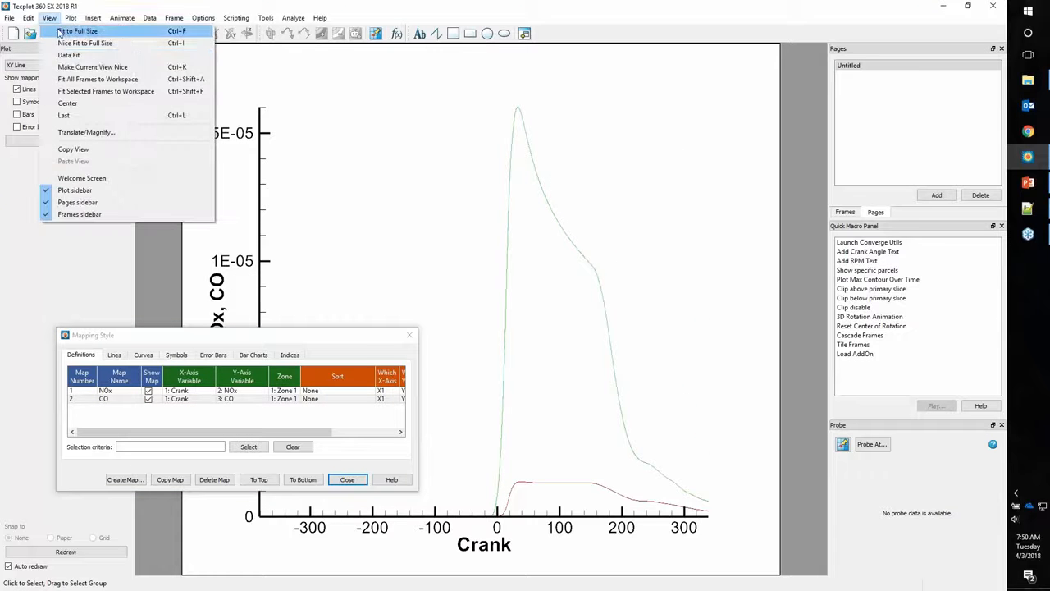
pyautogui.click(65, 31)
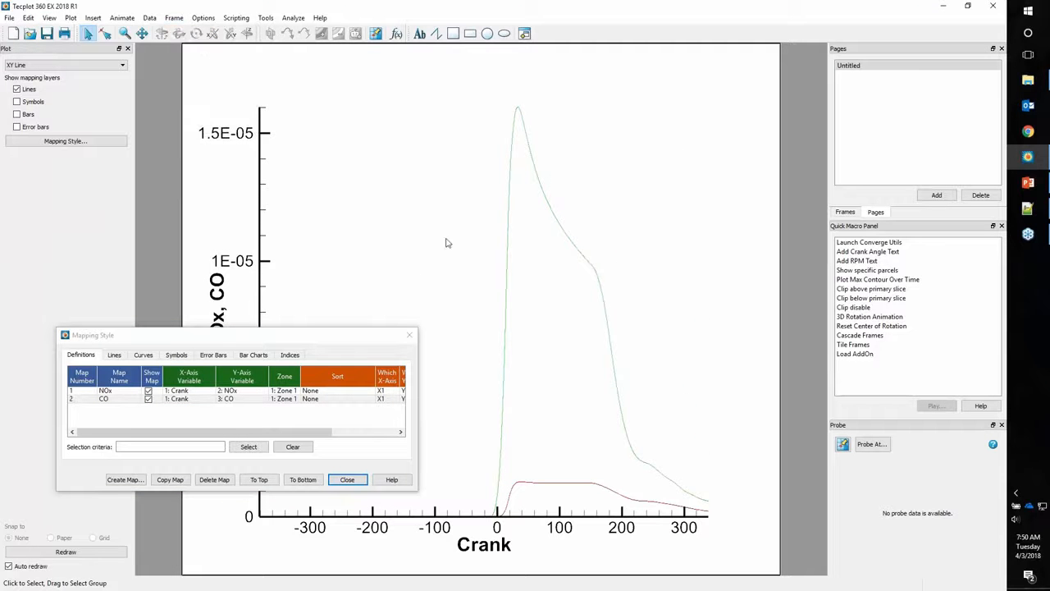
pyautogui.click(348, 479)
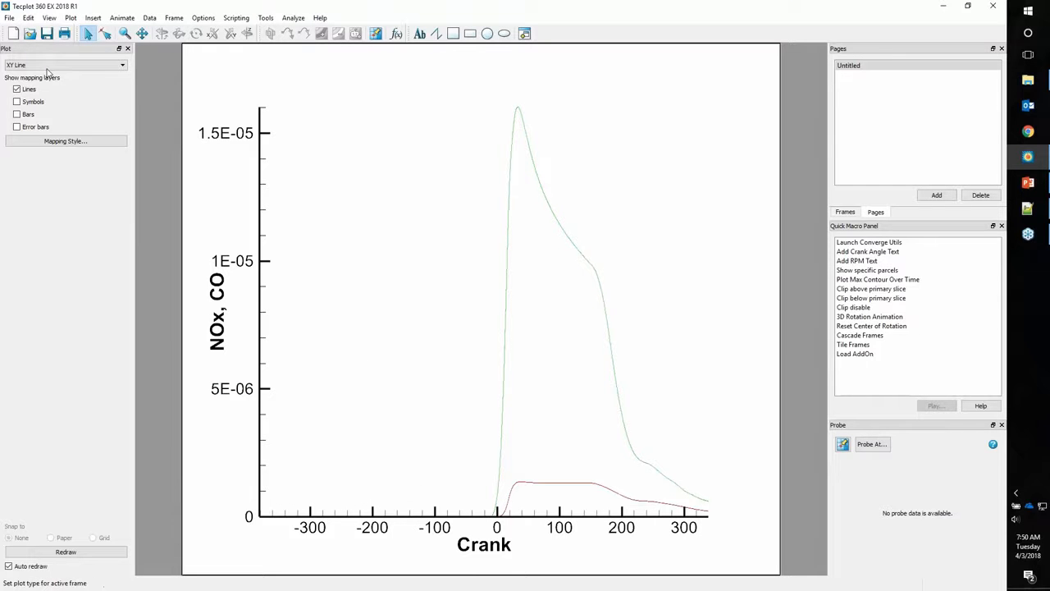
# Load emissions.out from the ICE_GDI_Run2 folder with the General Text Loader, appending its data to the active frame.
pyautogui.click(9, 17)
pyautogui.click(24, 94)
pyautogui.click(242, 86)
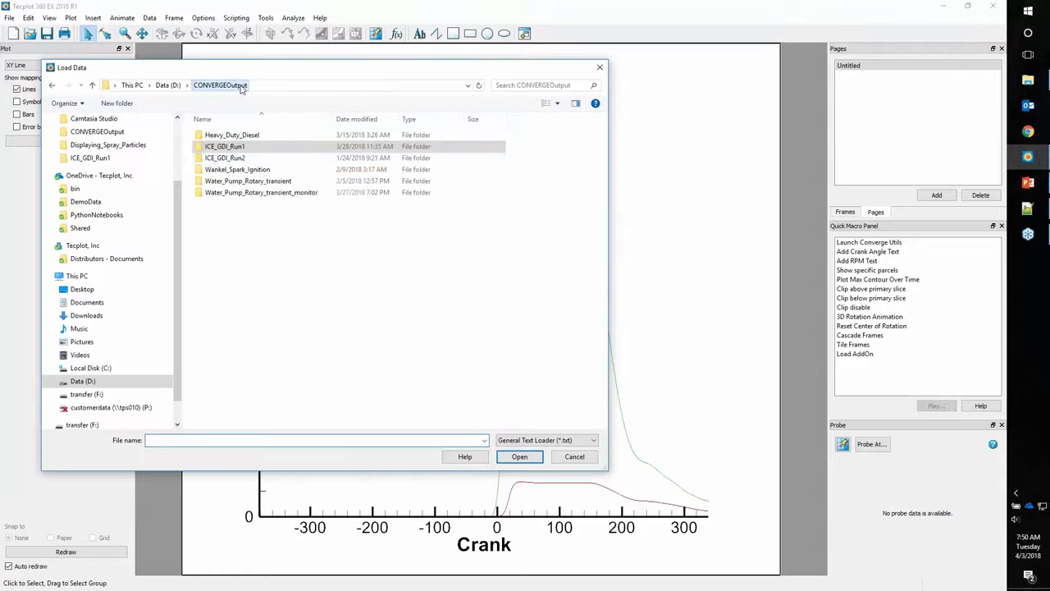
pyautogui.doubleClick(217, 158)
pyautogui.click(309, 440)
pyautogui.write('emiss')
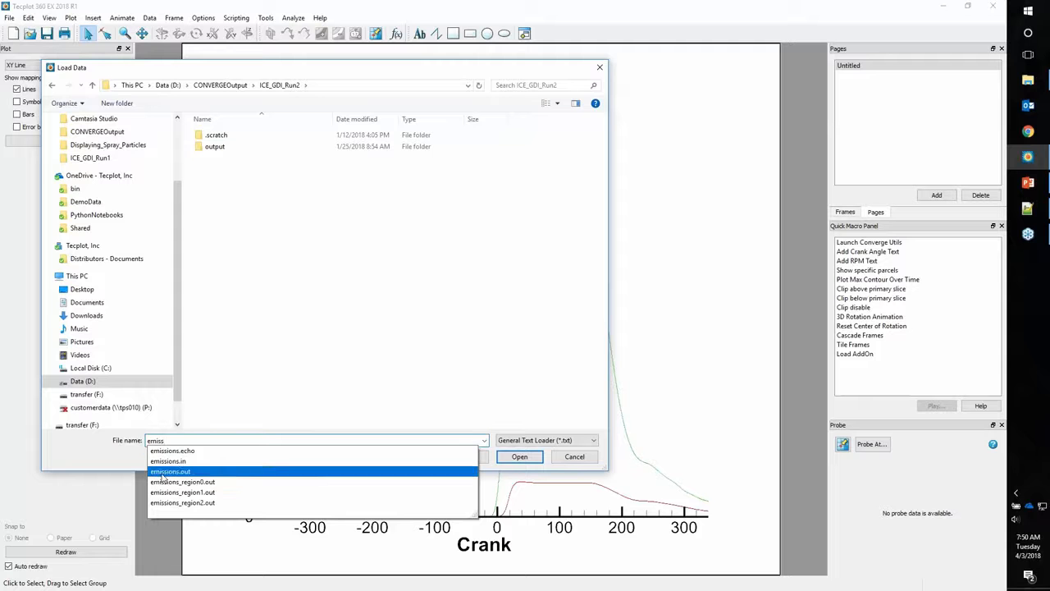
pyautogui.click(331, 471)
pyautogui.click(517, 459)
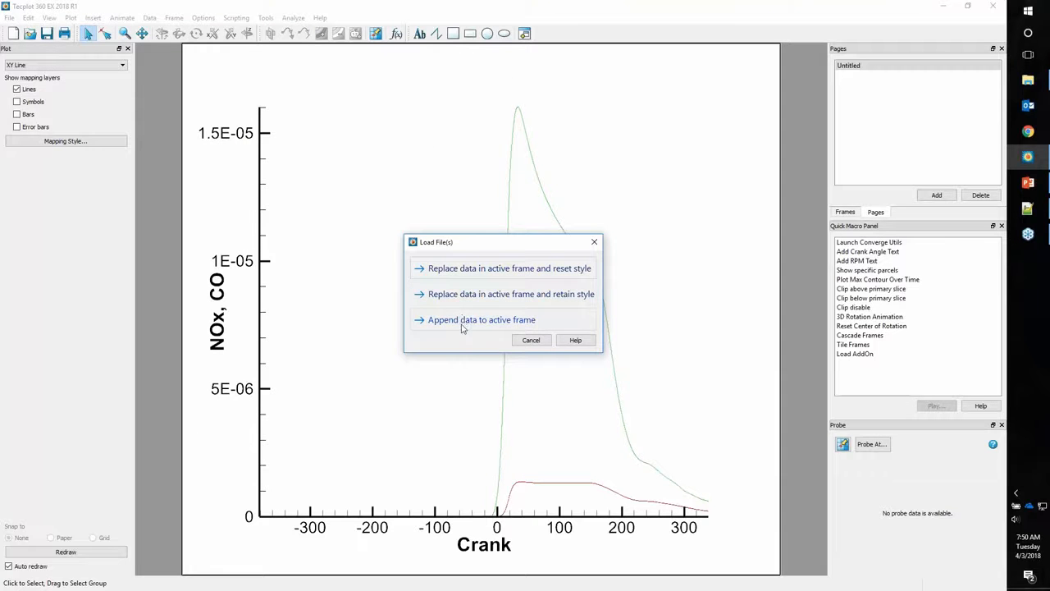
pyautogui.click(462, 324)
# Limit the second file's variables to Crank, NOx and CO, and complete the import.
pyautogui.click(443, 253)
pyautogui.click(507, 389)
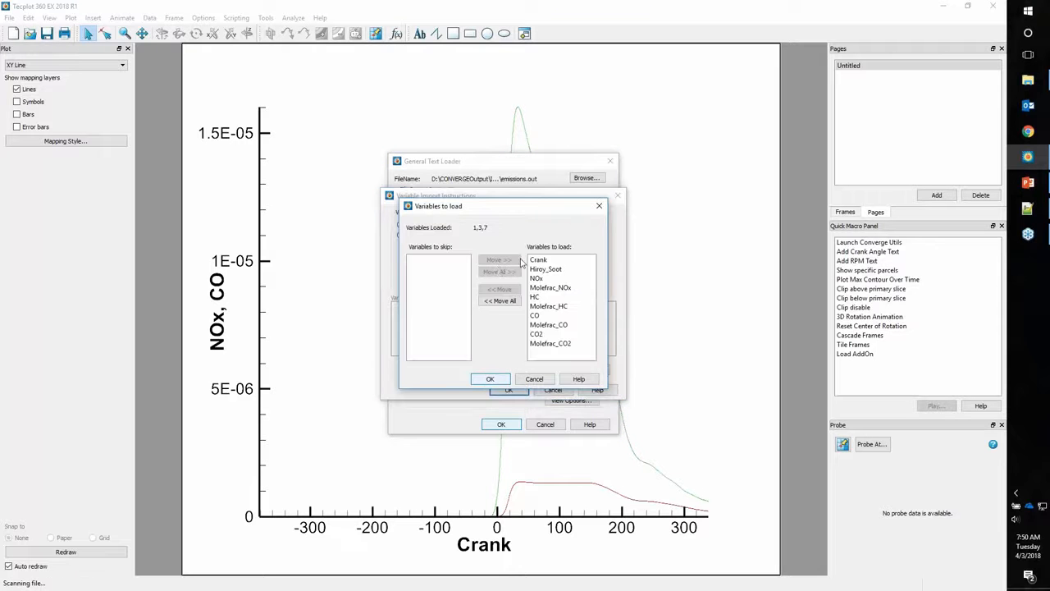
pyautogui.click(500, 300)
pyautogui.click(420, 260)
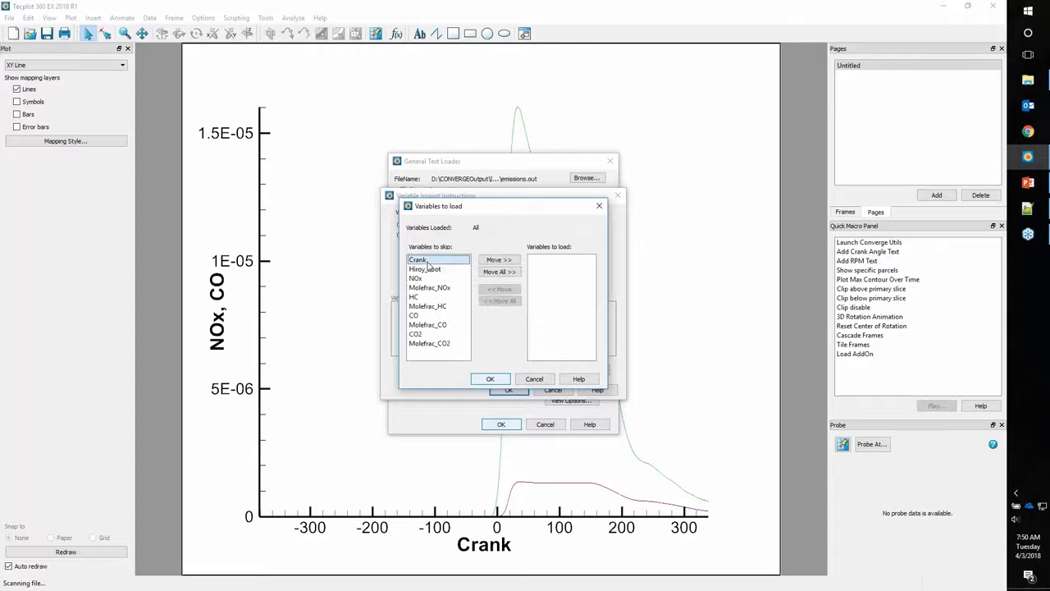
pyautogui.keyDown('ctrl'); pyautogui.click(423, 278); pyautogui.keyUp('ctrl')
pyautogui.keyDown('ctrl'); pyautogui.click(420, 316); pyautogui.keyUp('ctrl')
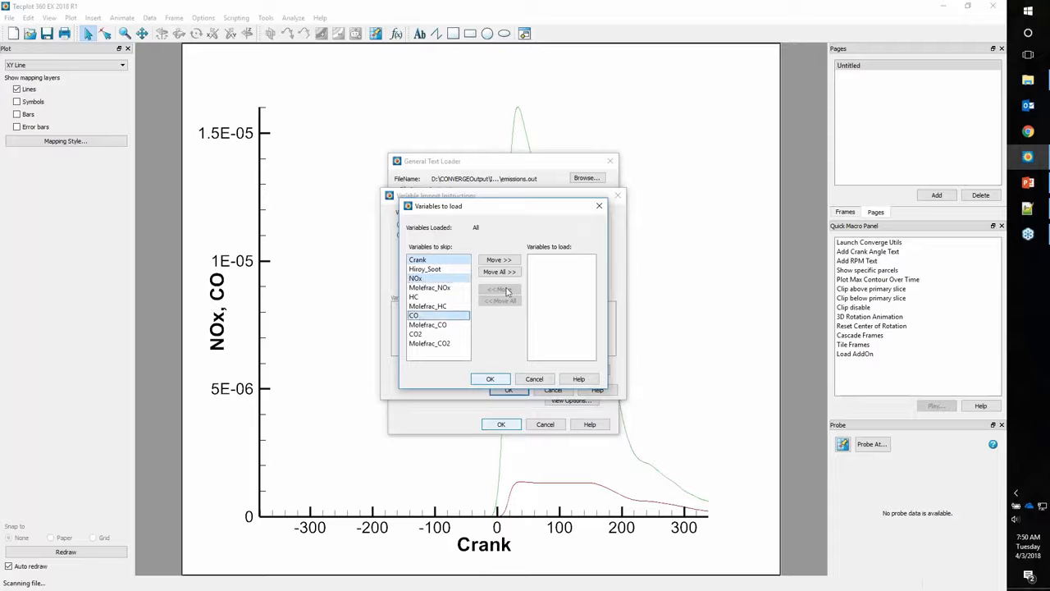
pyautogui.click(508, 260)
pyautogui.click(492, 379)
pyautogui.click(509, 390)
pyautogui.click(500, 426)
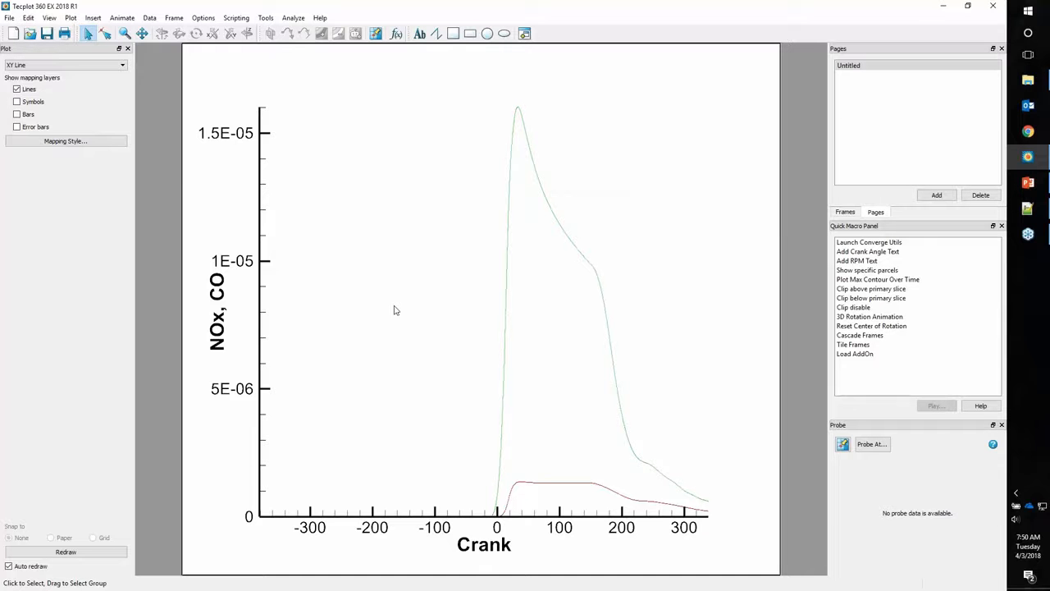
# Open the data set information and rename the first zone as Run1.
pyautogui.click(150, 19)
pyautogui.click(185, 113)
pyautogui.moveTo(481, 149); pyautogui.dragTo(341, 115)
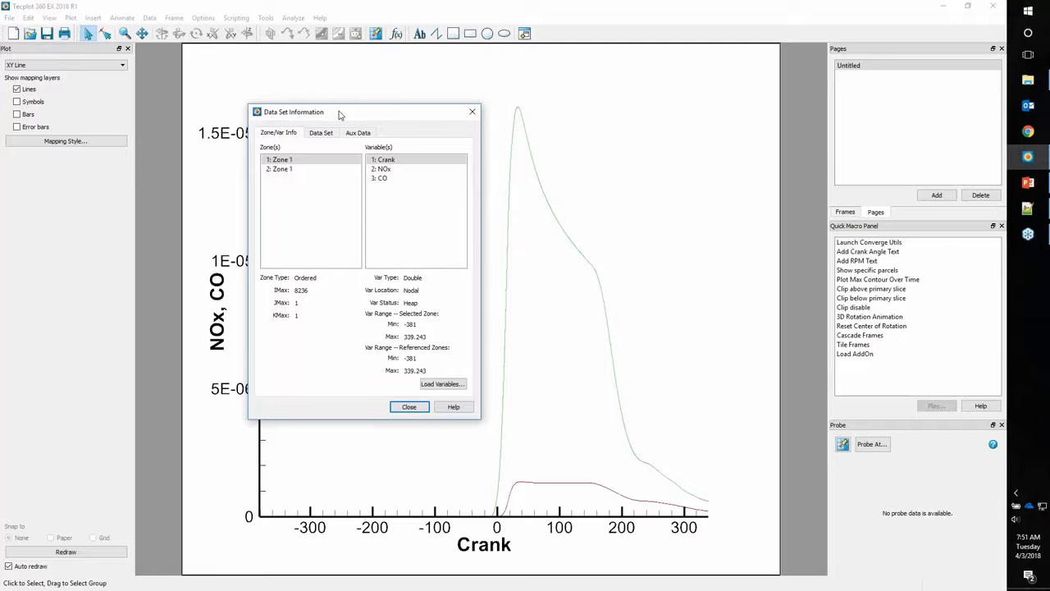
pyautogui.click(288, 161)
pyautogui.click(295, 161)
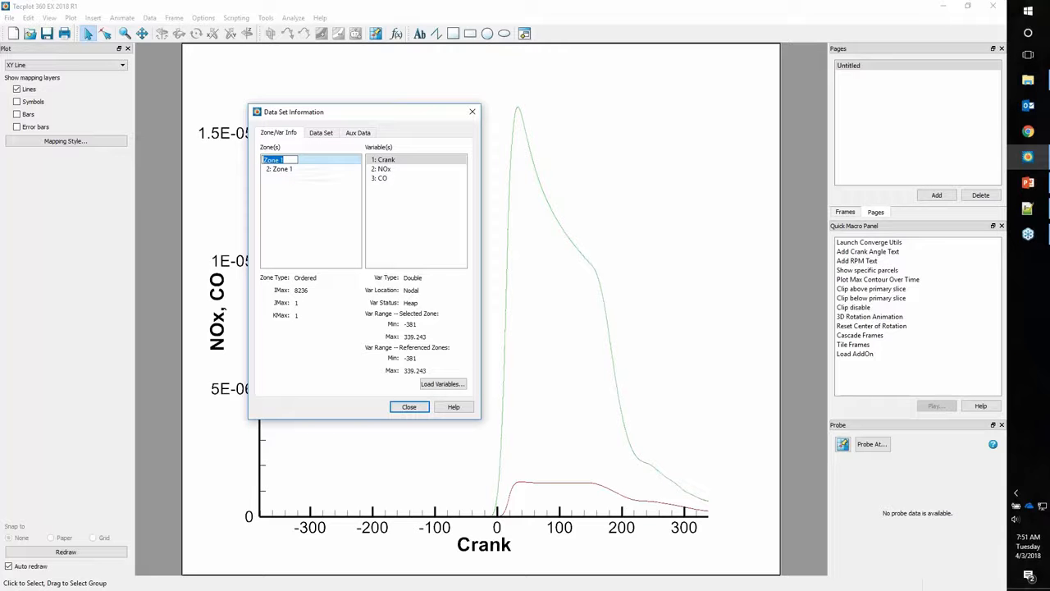
pyautogui.write('Ru')
pyautogui.press('Return')
# Rename the second zone as Run2 and compare the dimensions of the two zones.
pyautogui.click(286, 169)
pyautogui.click(286, 169)
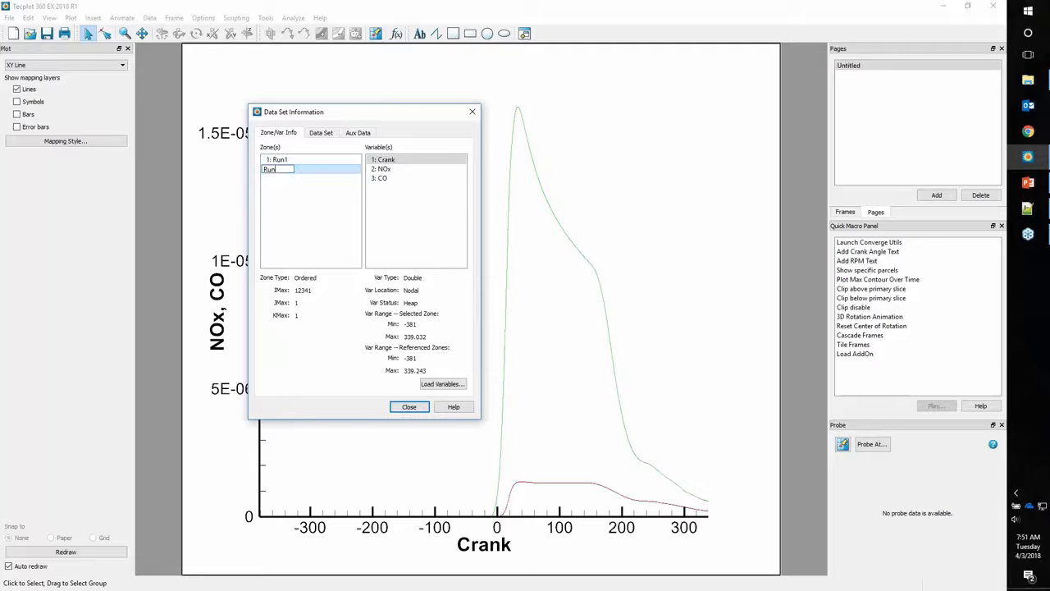
pyautogui.press('Return')
pyautogui.click(316, 159)
pyautogui.click(313, 169)
pyautogui.click(316, 159)
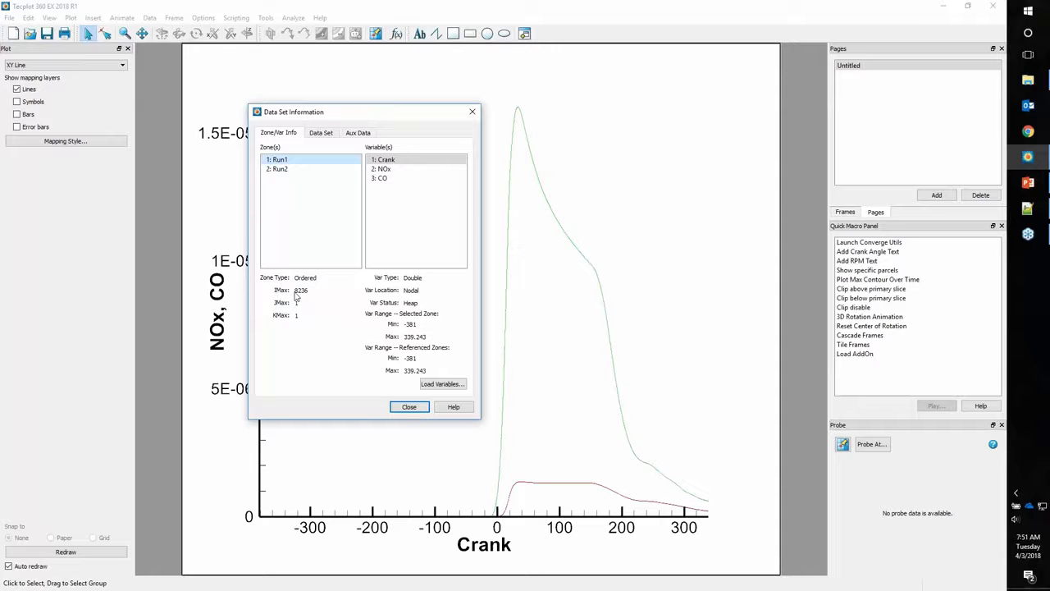
# Close the data set information and duplicate the NOx and CO line mappings.
pyautogui.click(315, 169)
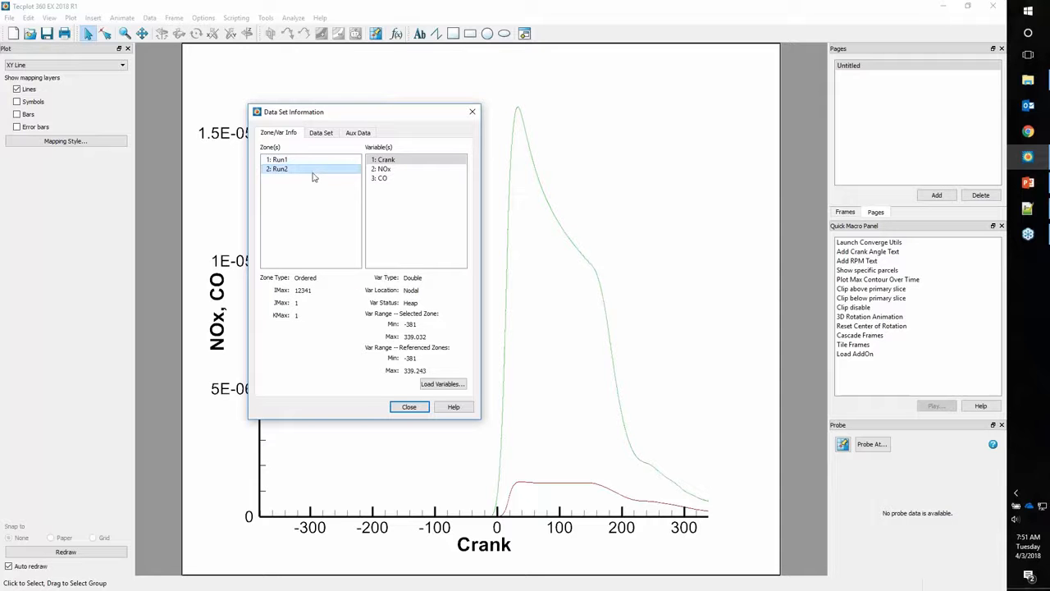
pyautogui.click(410, 407)
pyautogui.click(66, 141)
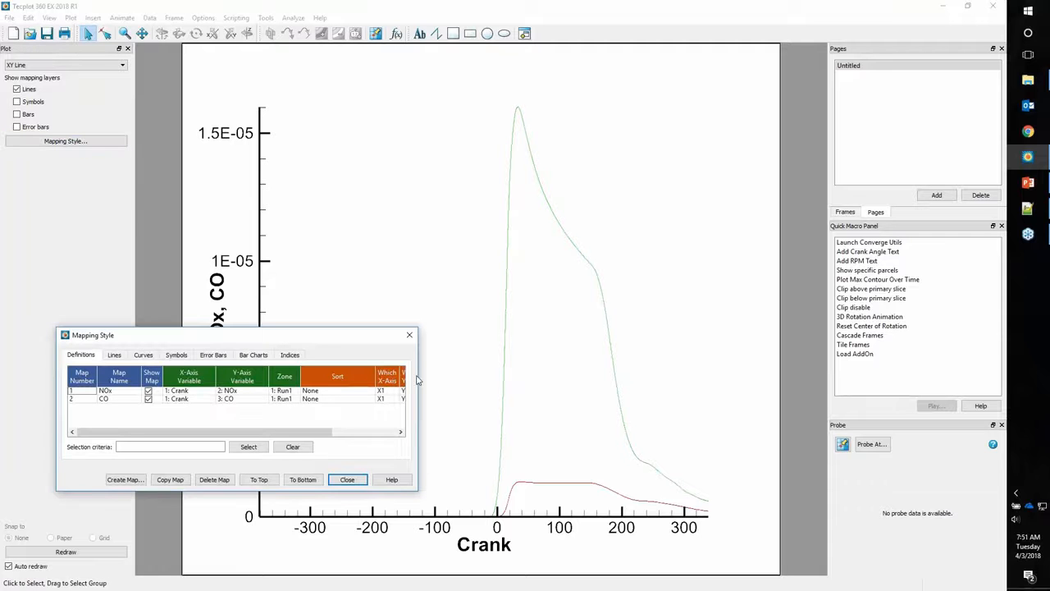
pyautogui.moveTo(418, 379); pyautogui.dragTo(479, 379)
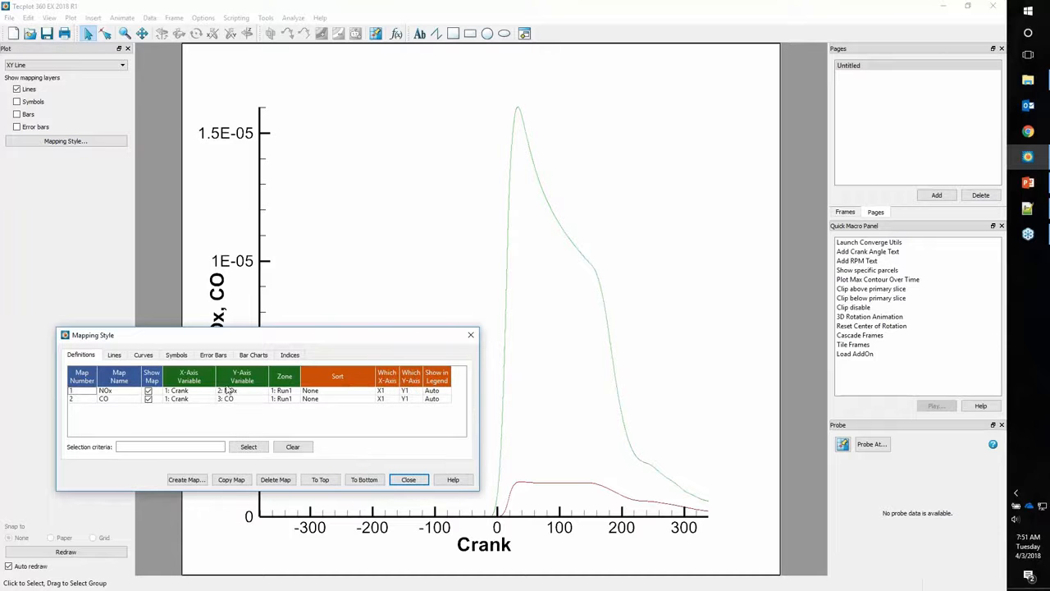
pyautogui.moveTo(209, 391); pyautogui.dragTo(281, 412)
pyautogui.click(230, 482)
# Assign the two copied mappings to zone Run2 and show them in the plot.
pyautogui.click(283, 412)
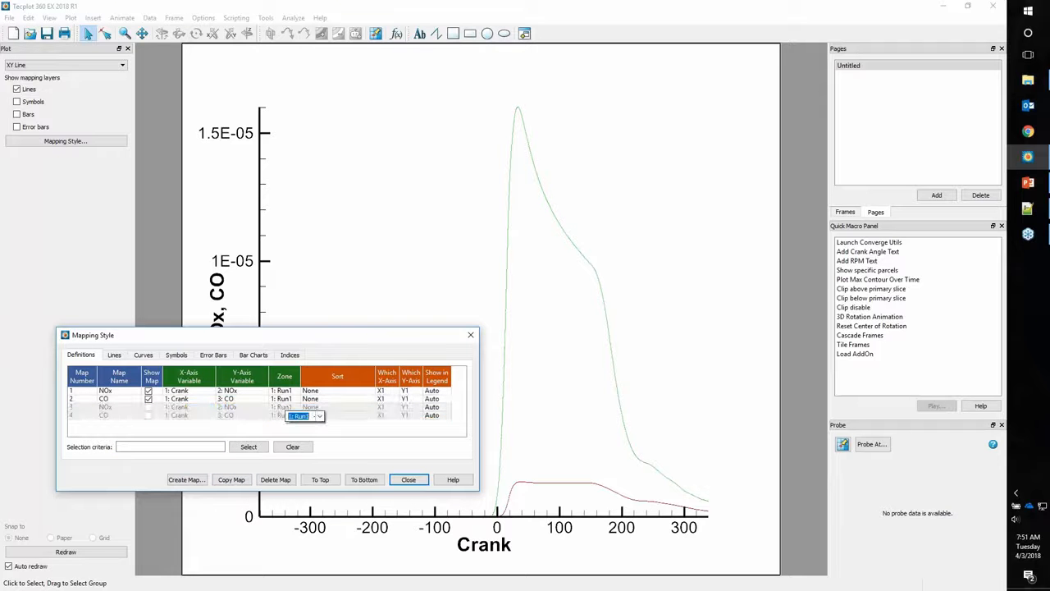
pyautogui.click(318, 416)
pyautogui.click(299, 434)
pyautogui.click(148, 414)
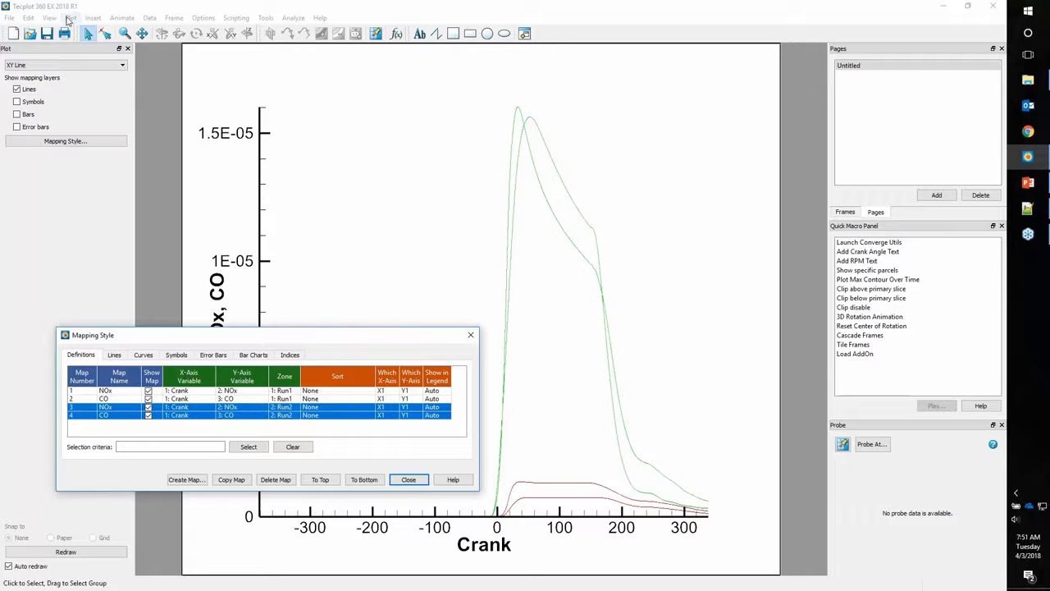
# Show the line legend and move it up to the plot's upper edge.
pyautogui.click(67, 18)
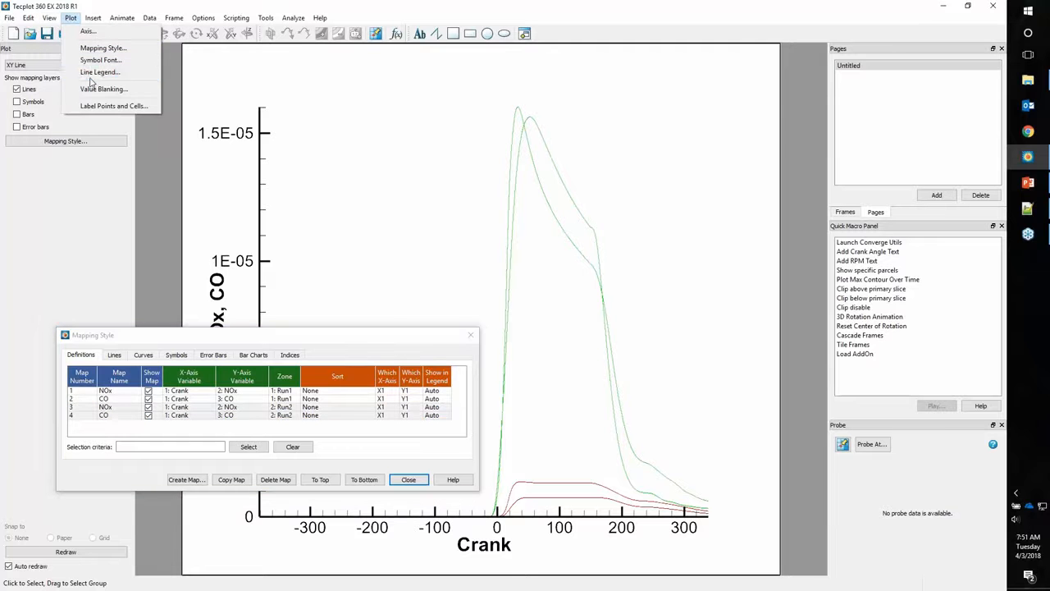
pyautogui.click(92, 71)
pyautogui.click(420, 189)
pyautogui.moveTo(623, 154); pyautogui.dragTo(619, 75)
pyautogui.click(525, 412)
# Rename all mappings by dependent variable and zone name, using &DV& - &ZN&.
pyautogui.click(122, 417)
pyautogui.doubleClick(122, 419)
pyautogui.click(156, 425)
pyautogui.write('- &ZN&')
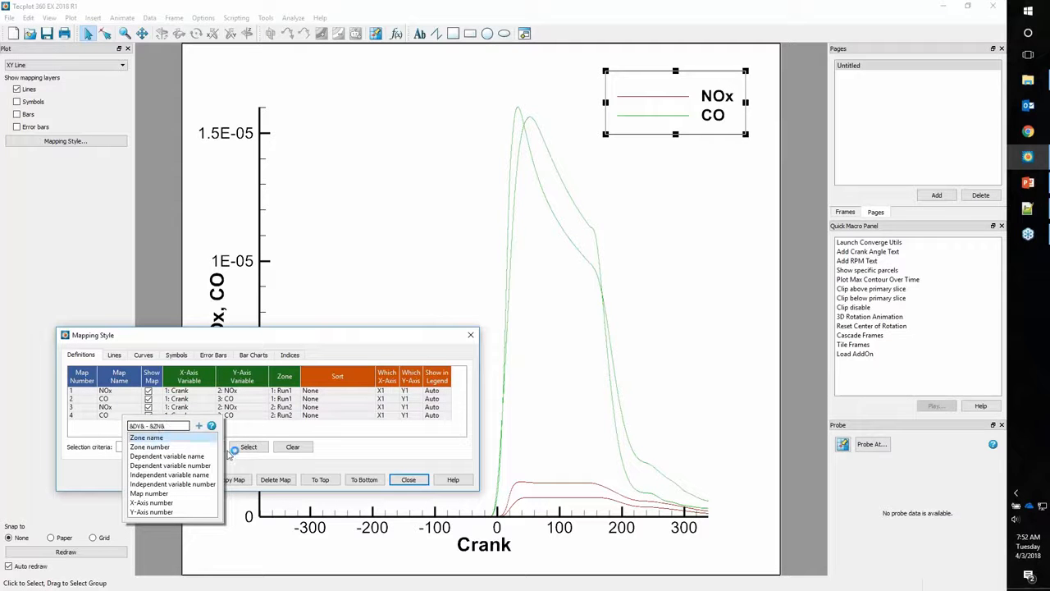
pyautogui.press('Return')
# Set the symbol shape to Delta for the Run1 mappings and Gradient for the Run2 mappings, and show symbols on the plot.
pyautogui.click(176, 357)
pyautogui.moveTo(212, 390); pyautogui.dragTo(220, 415)
pyautogui.rightClick(214, 398)
pyautogui.click(238, 414)
pyautogui.rightClick(221, 417)
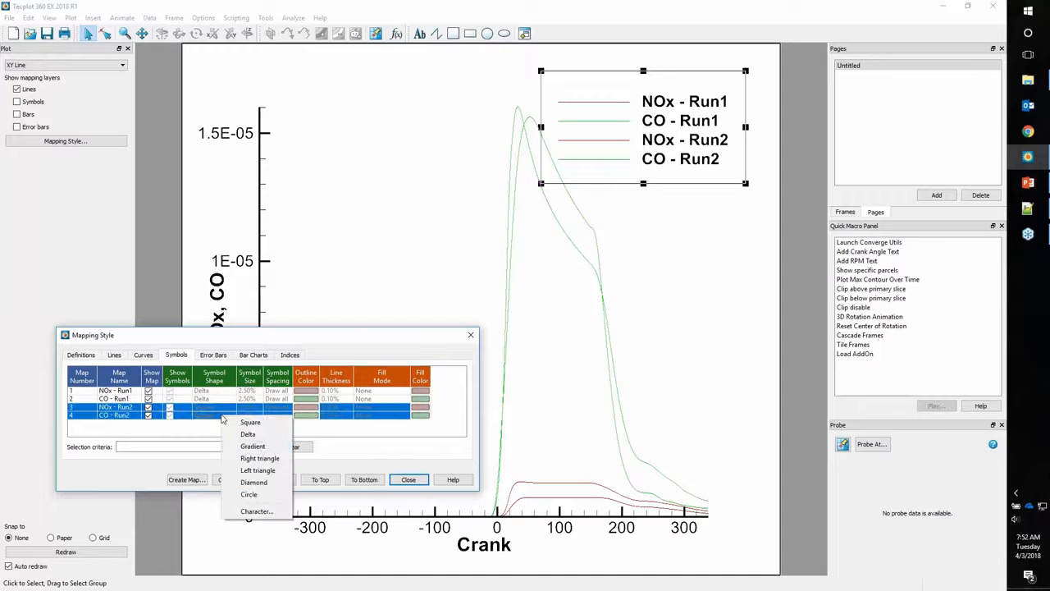
pyautogui.click(246, 445)
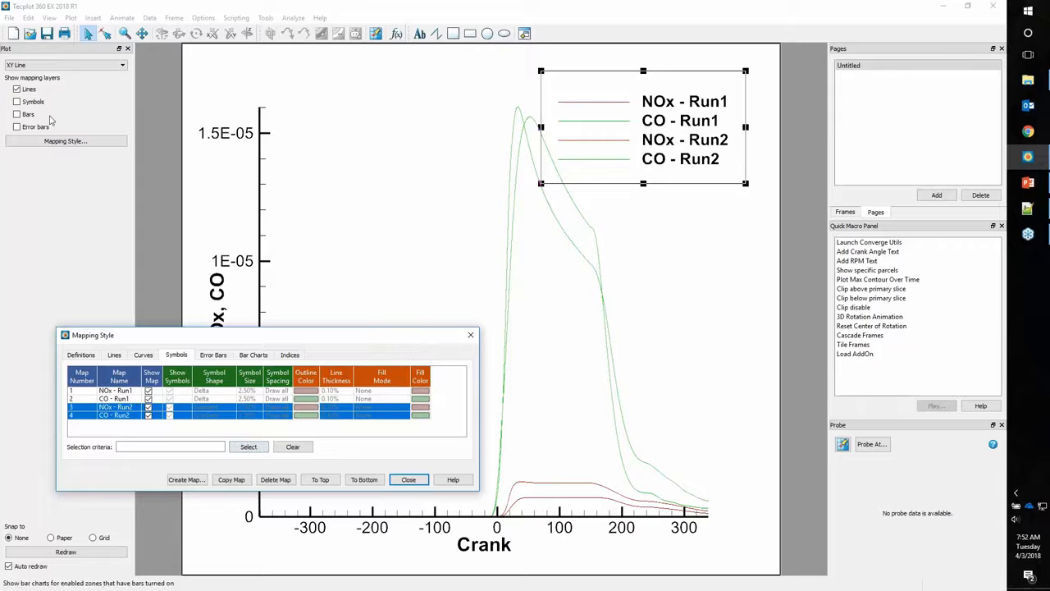
pyautogui.click(41, 103)
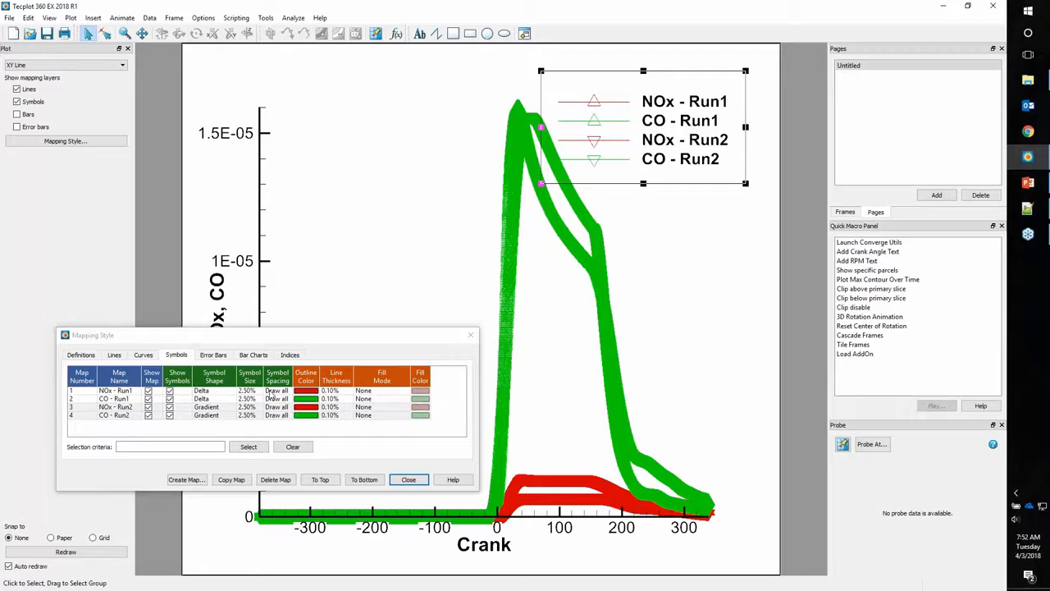
# Increase the symbol spacing on all four mappings so that not every data point gets a symbol.
pyautogui.moveTo(277, 390); pyautogui.dragTo(279, 425)
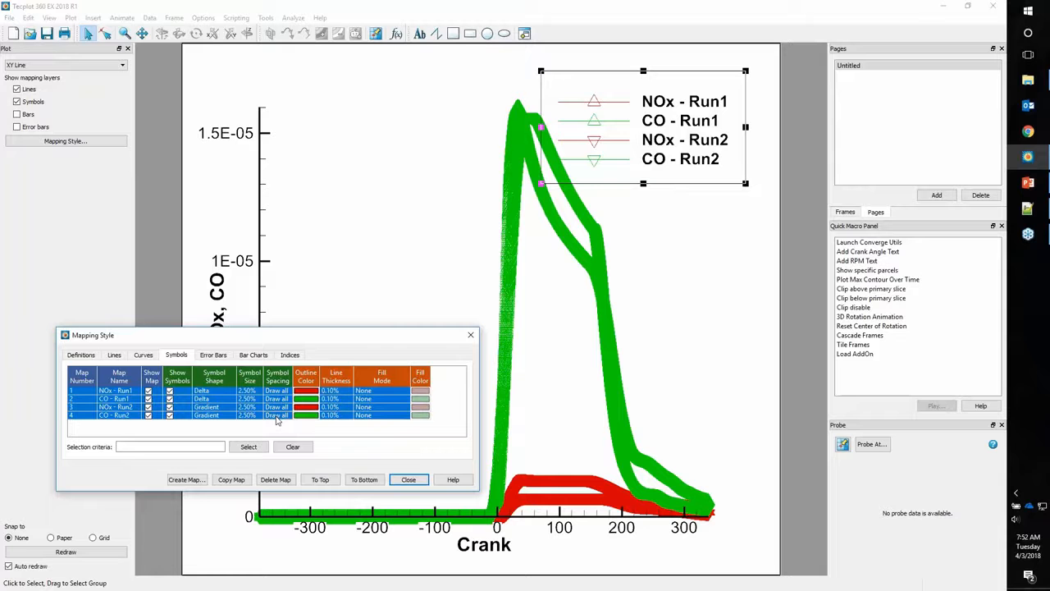
pyautogui.click(278, 415)
pyautogui.click(307, 506)
# Reduce the symbol size on all four mappings, fill the symbols in their line color, and close the mapping style settings.
pyautogui.click(248, 397)
pyautogui.click(272, 409)
pyautogui.click(362, 393)
pyautogui.click(396, 420)
pyautogui.click(408, 480)
# Move the legend to the empty upper-left area of the plot, clear of the curves, and deselect it.
pyautogui.doubleClick(607, 75)
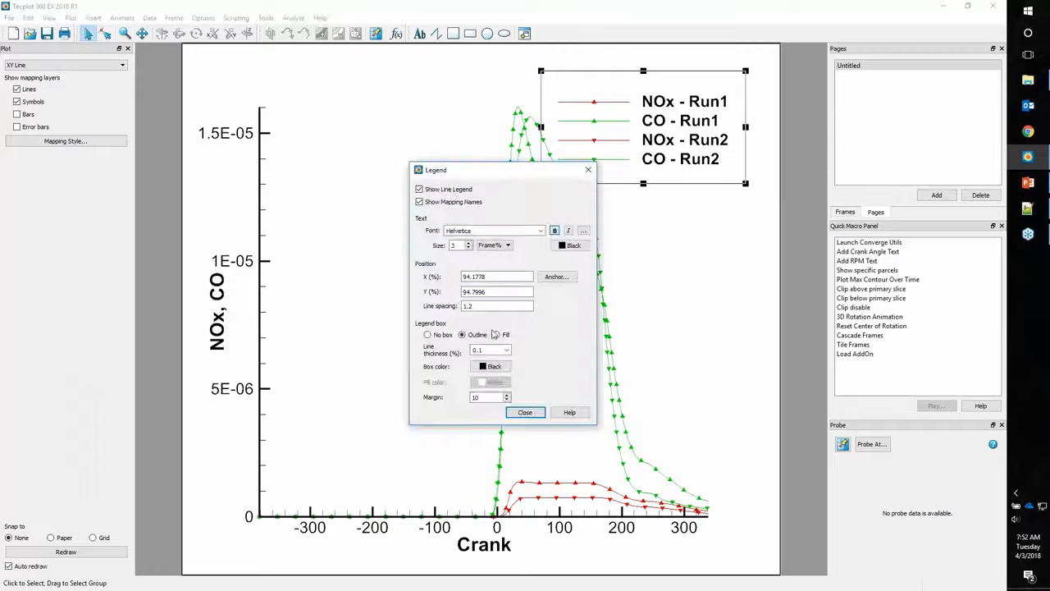
pyautogui.click(525, 412)
pyautogui.moveTo(562, 74); pyautogui.dragTo(298, 63)
pyautogui.click(619, 85)
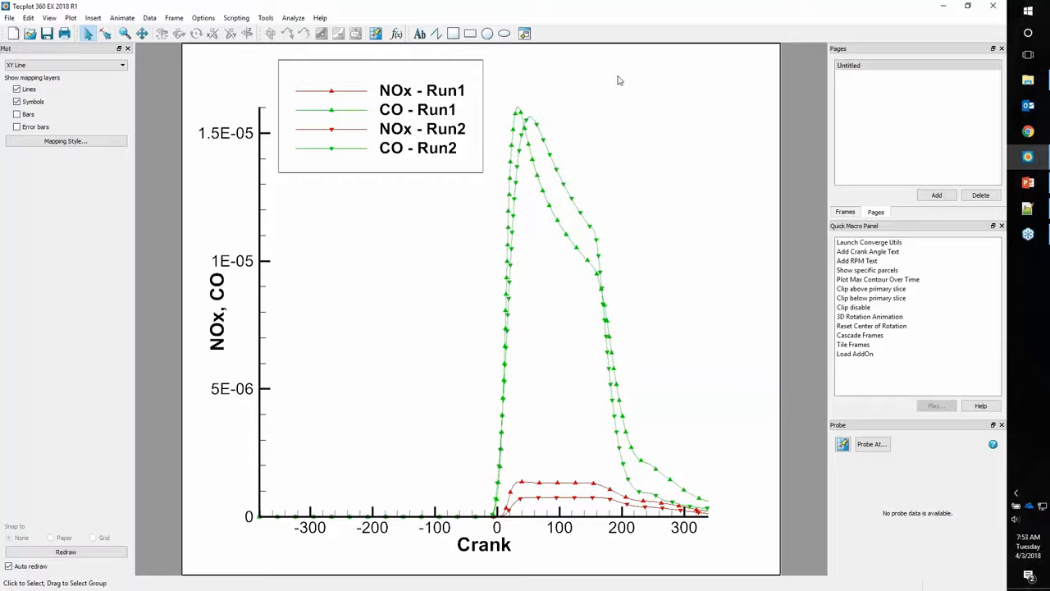
# Review the available image formats for exporting the plot and leave without exporting.
pyautogui.click(10, 17)
pyautogui.click(30, 166)
pyautogui.click(492, 211)
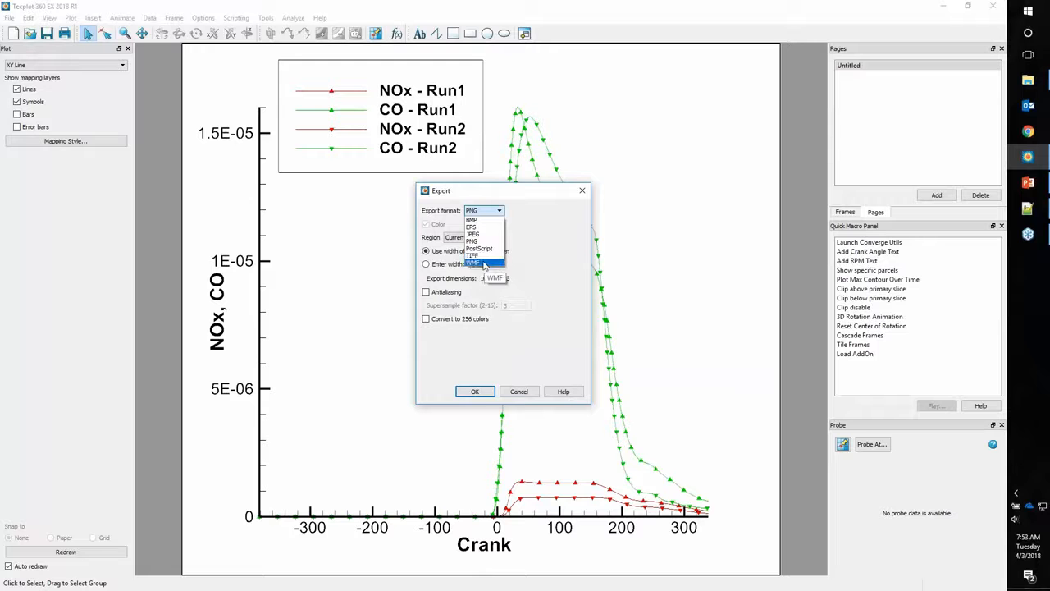
pyautogui.click(537, 228)
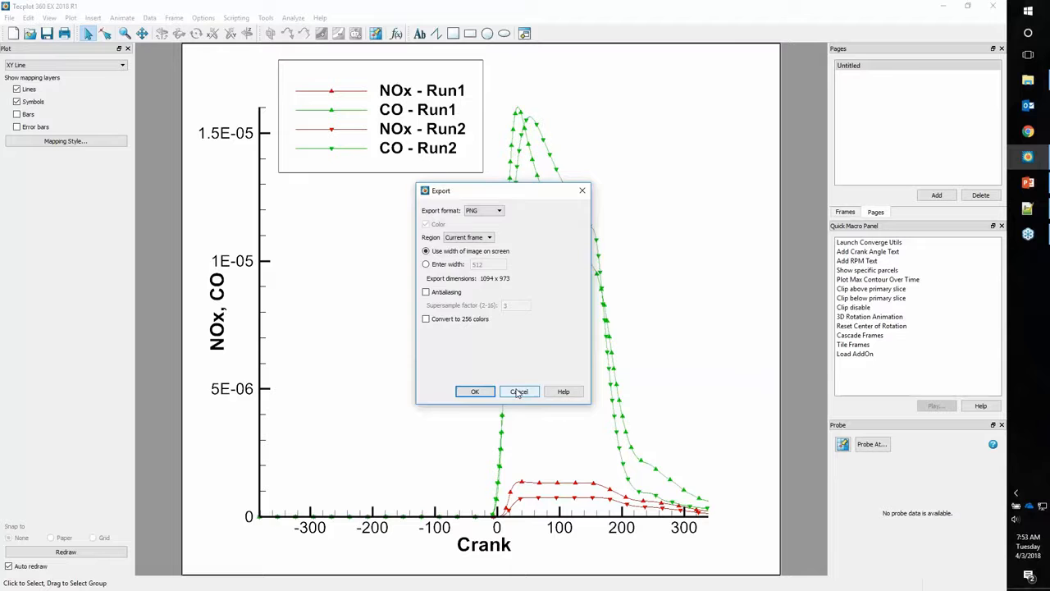
pyautogui.click(519, 392)
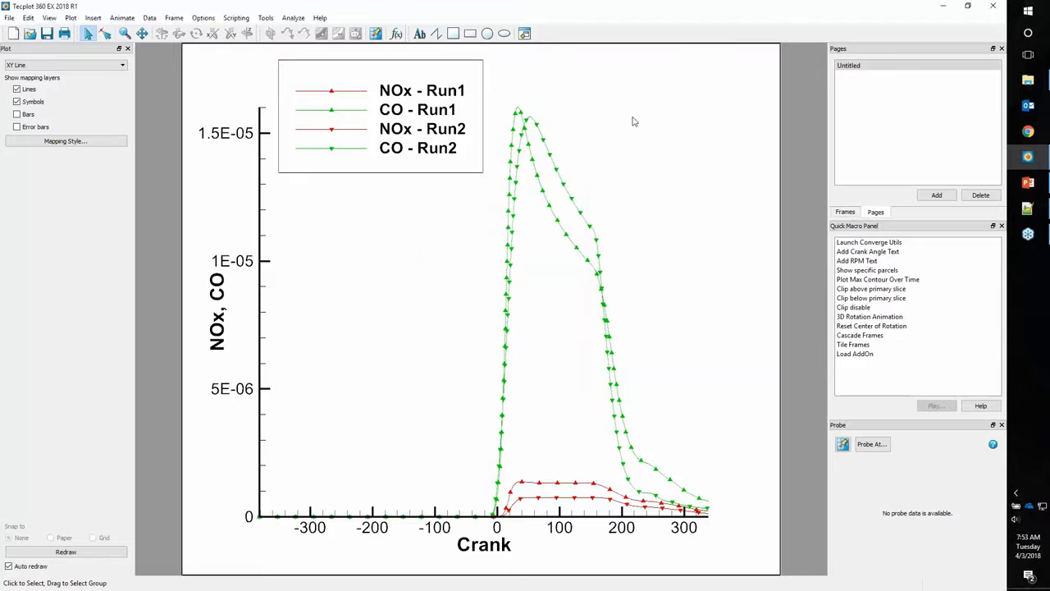
# Rename the current page as Emission and add a new page.
pyautogui.doubleClick(853, 67)
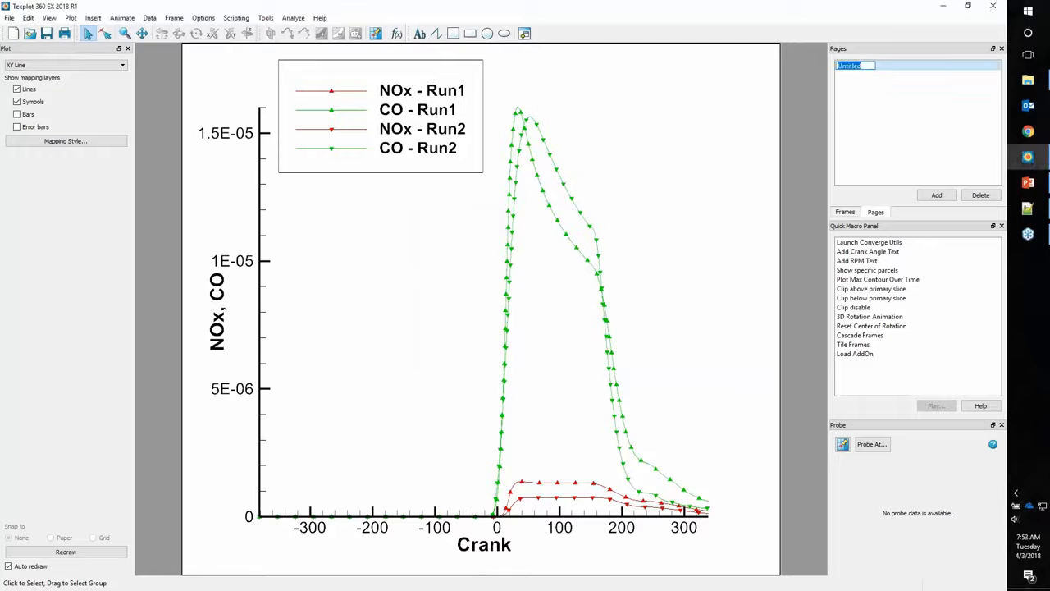
pyautogui.write('Emission')
pyautogui.press('Return')
pyautogui.click(936, 196)
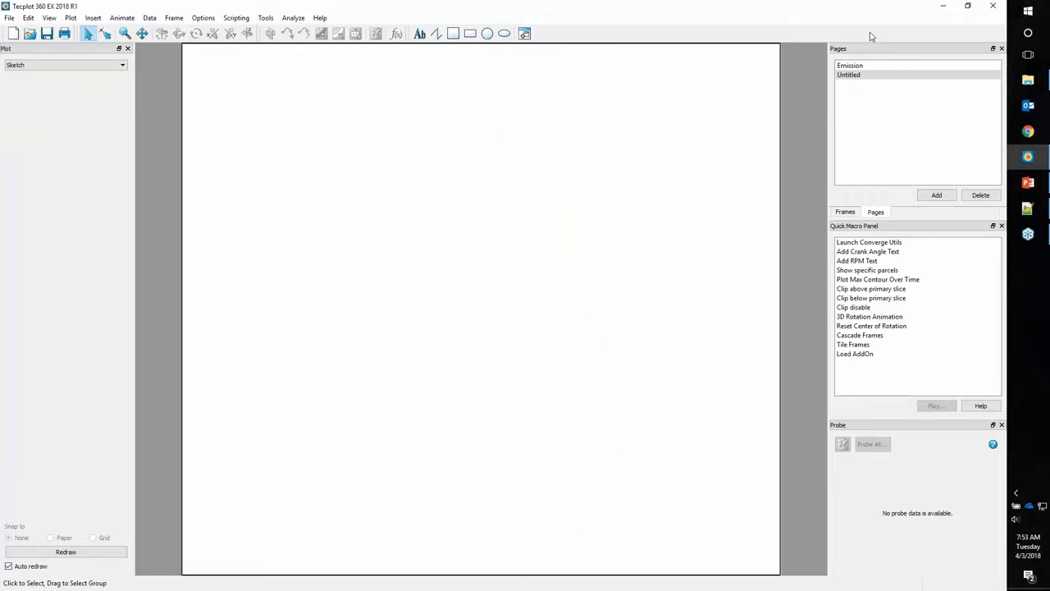
# Load all .plt files from the ICE_GDI_Run1 output folder with the Tecplot Data Loader.
pyautogui.click(9, 17)
pyautogui.click(33, 31)
pyautogui.click(242, 84)
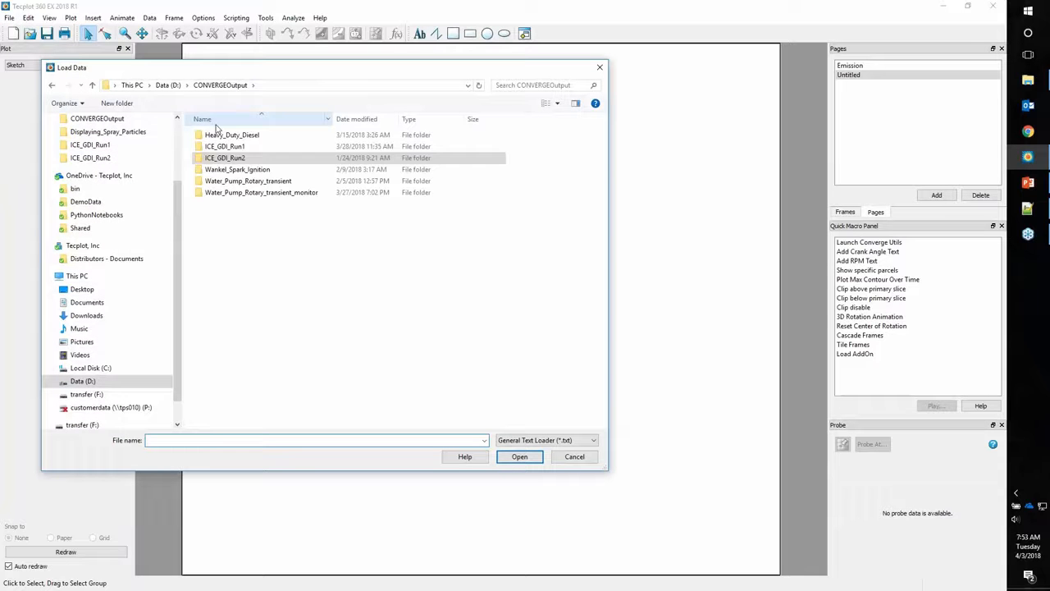
pyautogui.doubleClick(228, 146)
pyautogui.doubleClick(221, 141)
pyautogui.click(546, 440)
pyautogui.scroll(4, 544, 242)
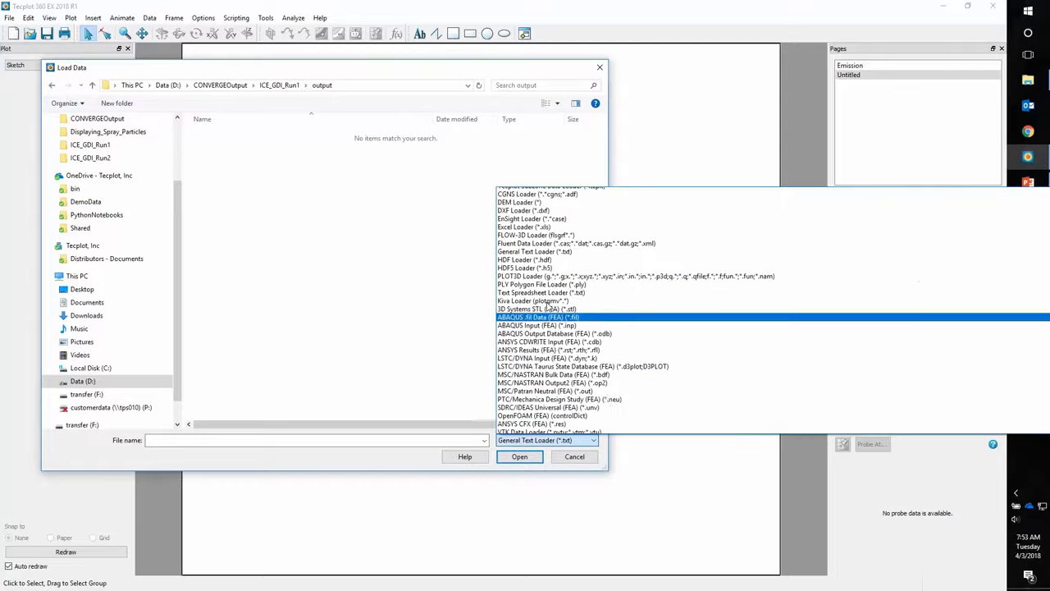
pyautogui.click(554, 216)
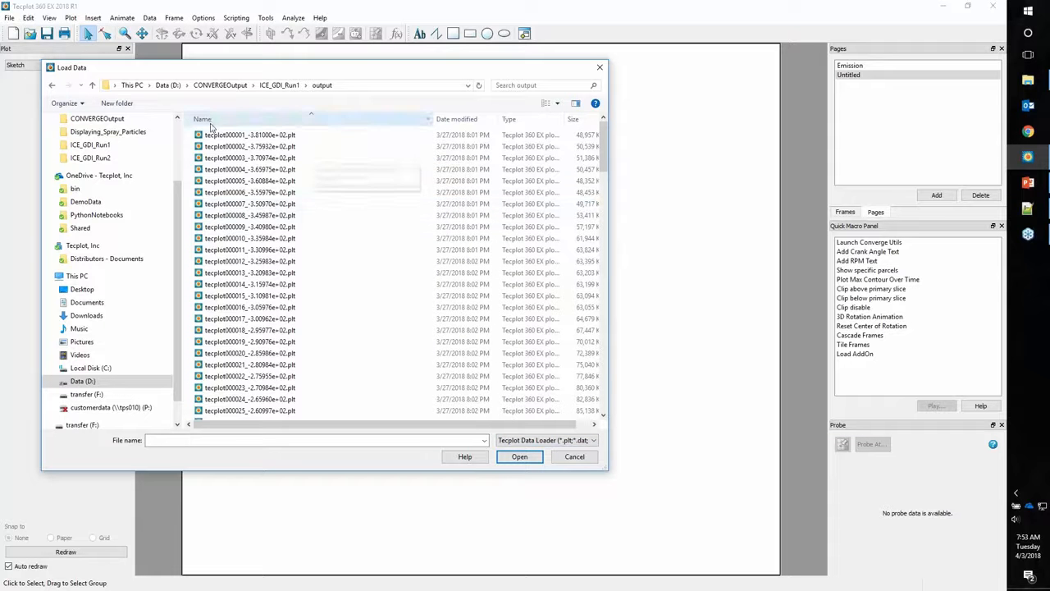
pyautogui.click(234, 170)
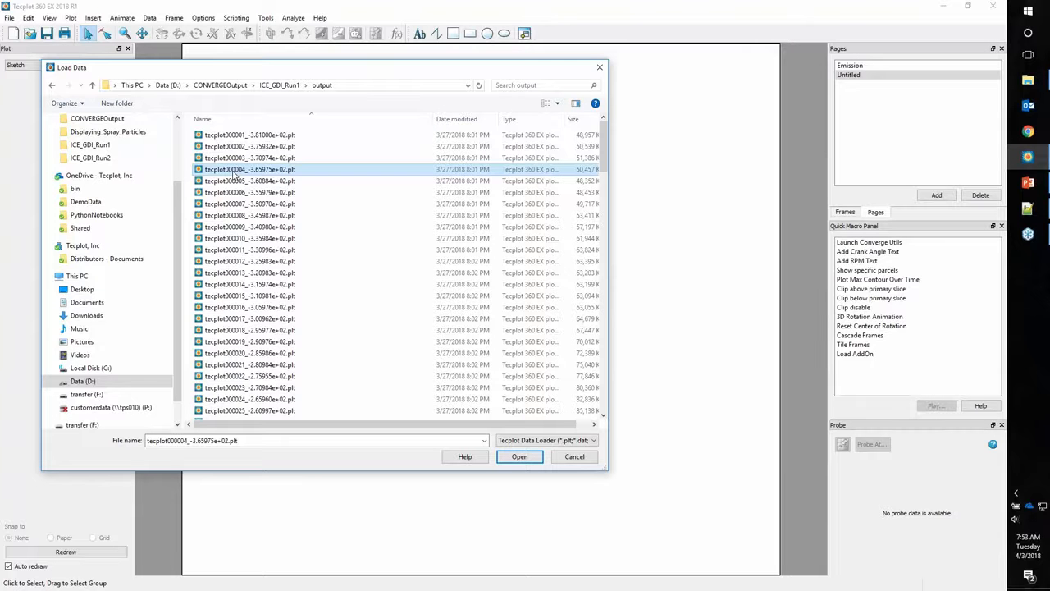
pyautogui.hotkey('ctrl', 'a')
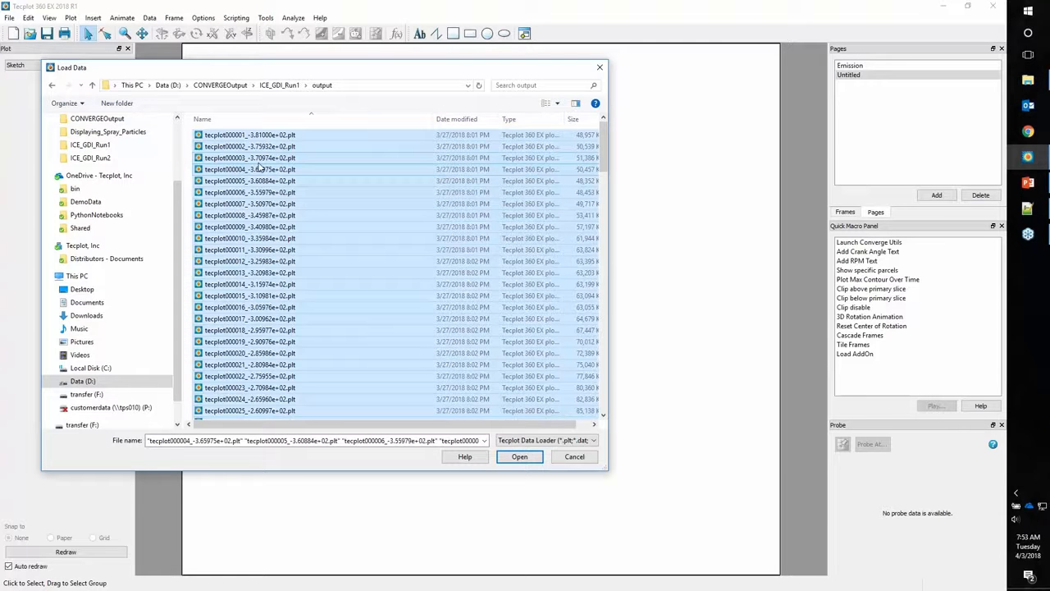
pyautogui.click(517, 457)
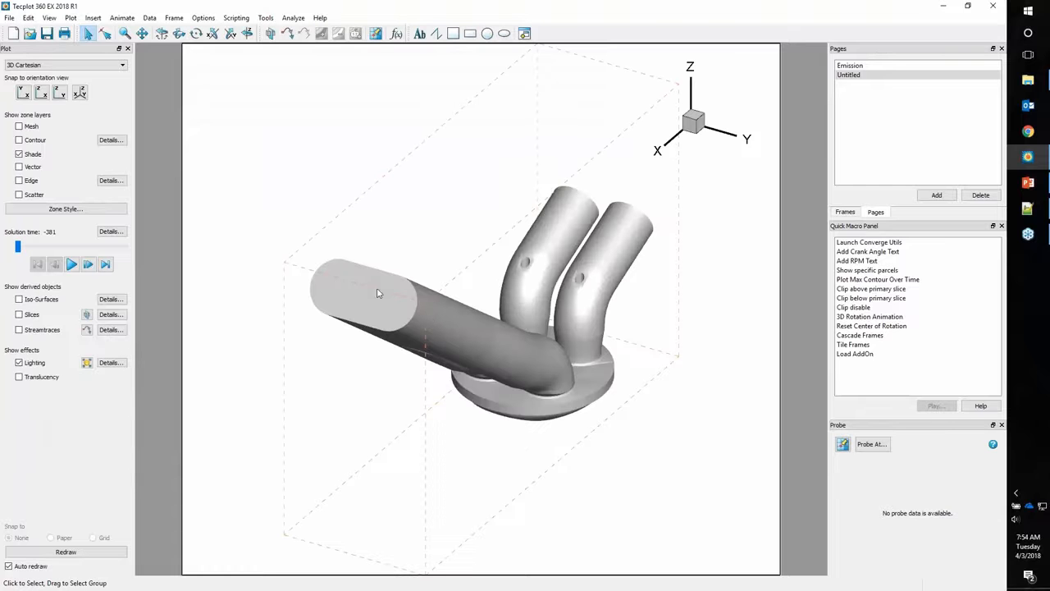
# Examine the data set information for the loaded files and the number of zones, variables, elements and points.
pyautogui.click(150, 18)
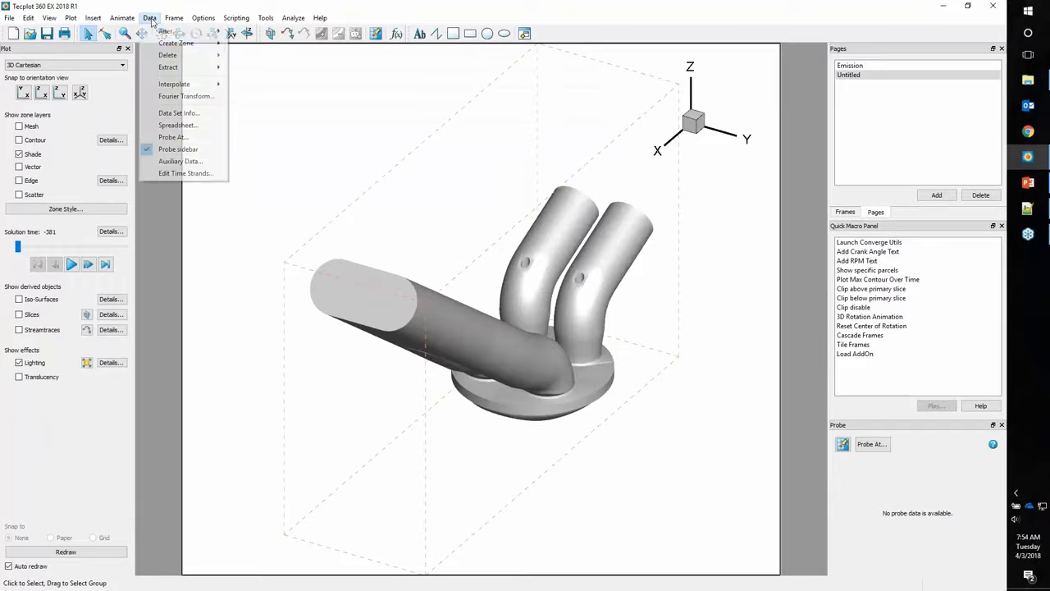
pyautogui.click(175, 112)
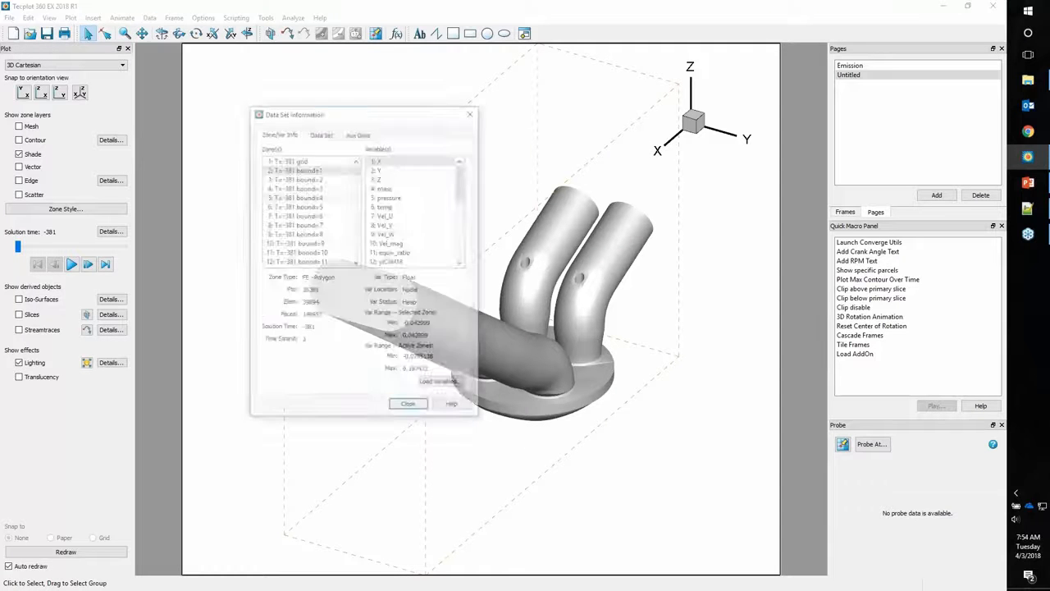
pyautogui.click(243, 106)
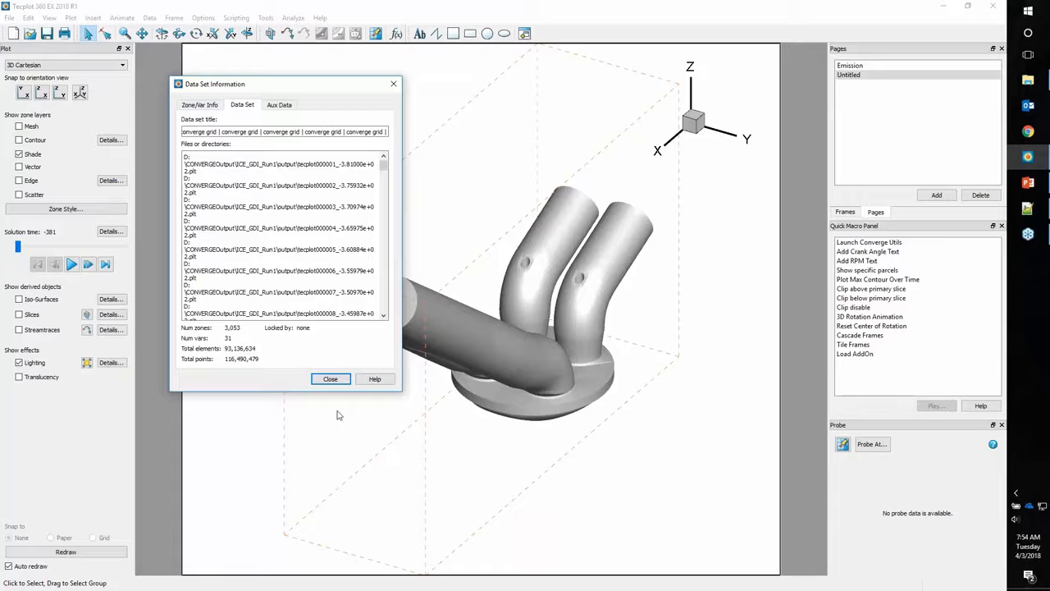
pyautogui.click(330, 379)
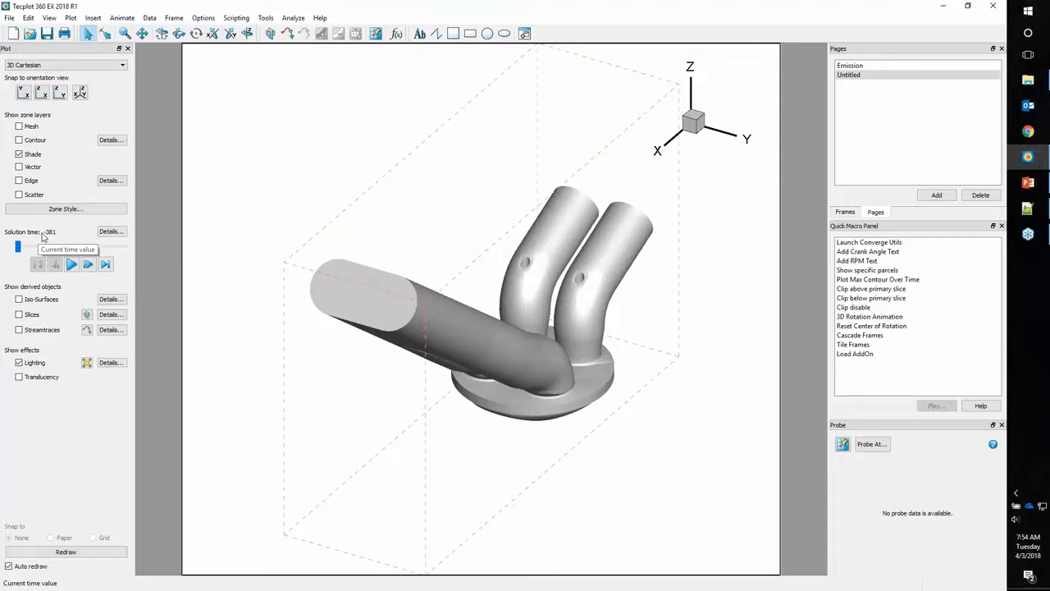
# Add the text "CA: &(SOLUTIONTIME)" in the upper-left area of the frame to display the crank angle.
pyautogui.click(419, 33)
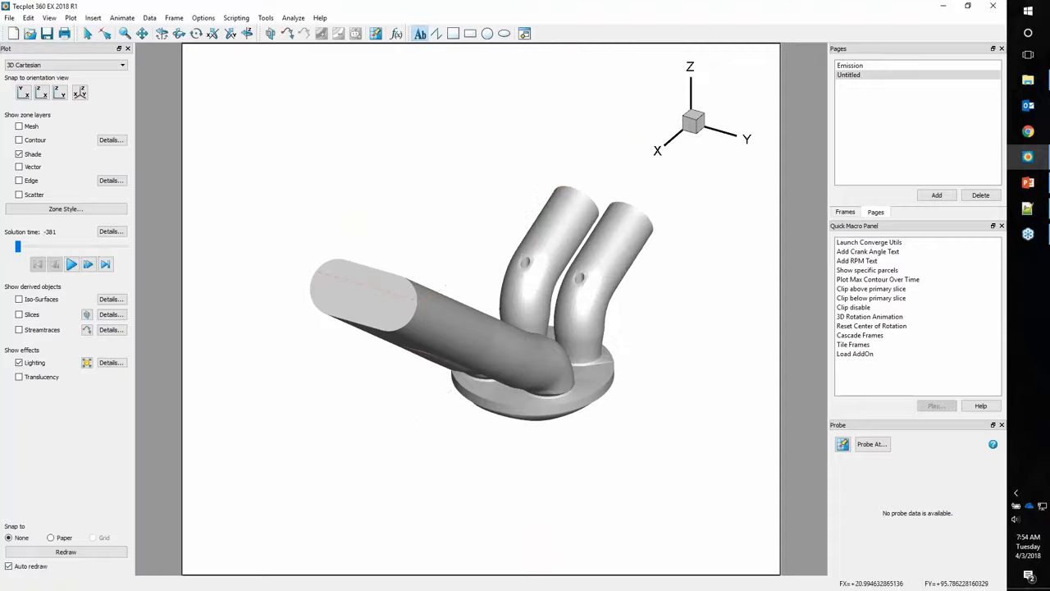
pyautogui.click(232, 91)
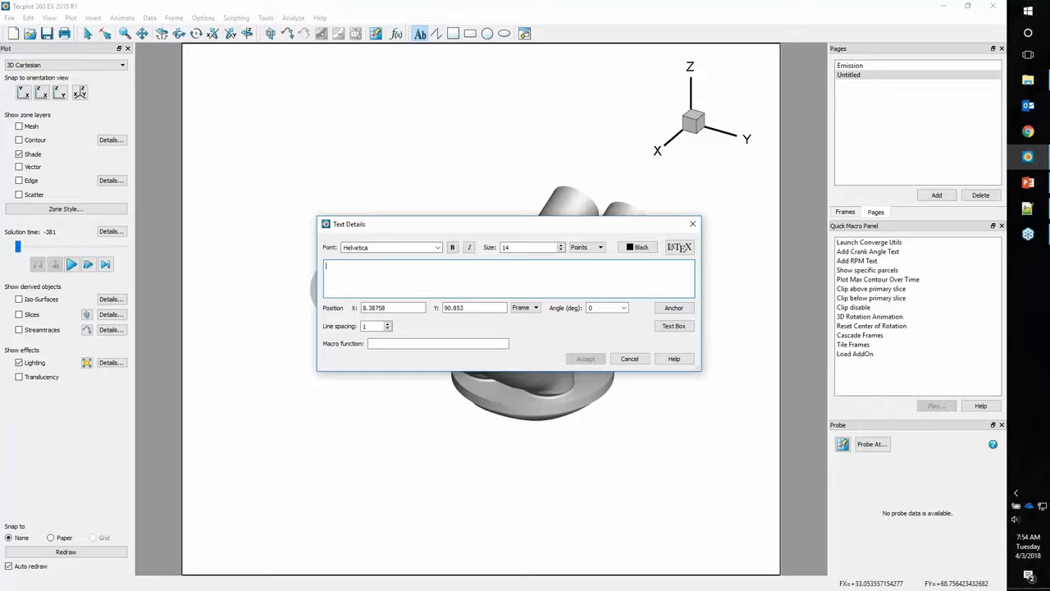
pyautogui.write('CC')
pyautogui.press('BackSpace')
pyautogui.write('A')
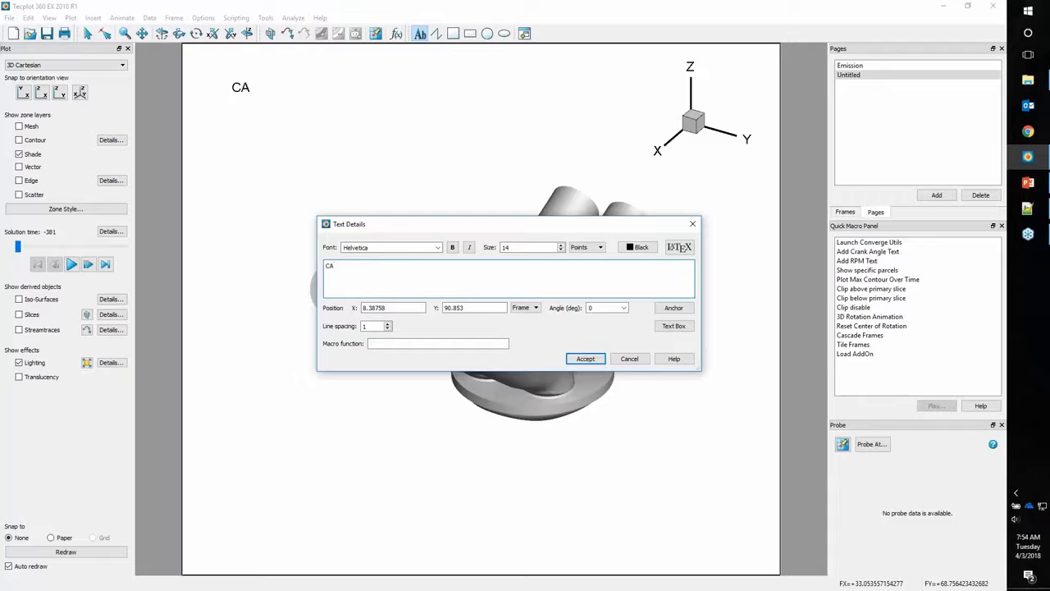
pyautogui.write(': &(SOLUTIONTIME)')
# Advance the solution by one time step, add the number format %0.02f to the crank angle text, and accept it.
pyautogui.click(89, 264)
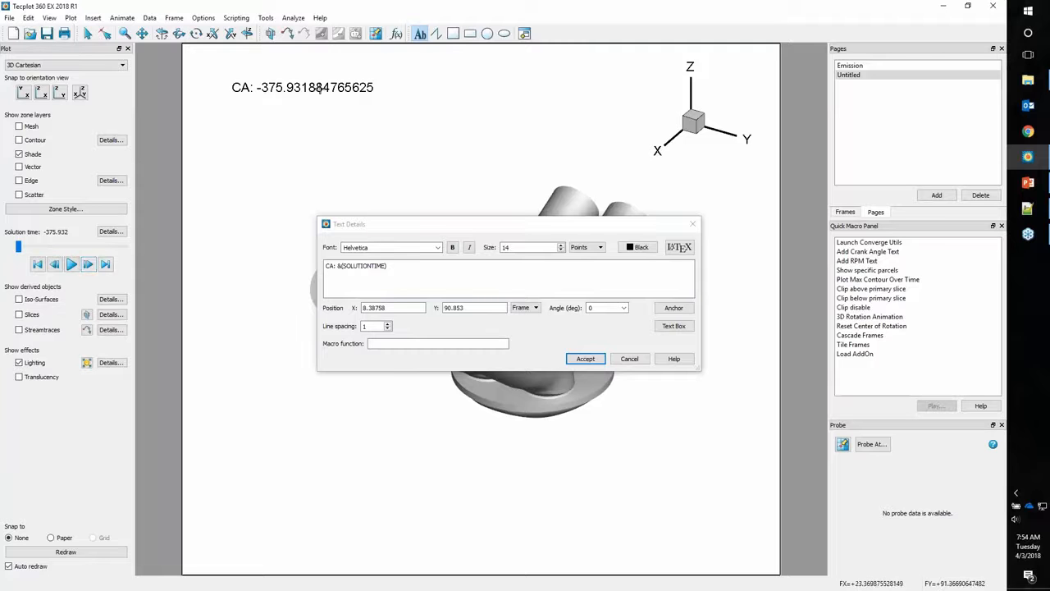
pyautogui.click(383, 266)
pyautogui.write('%0.0')
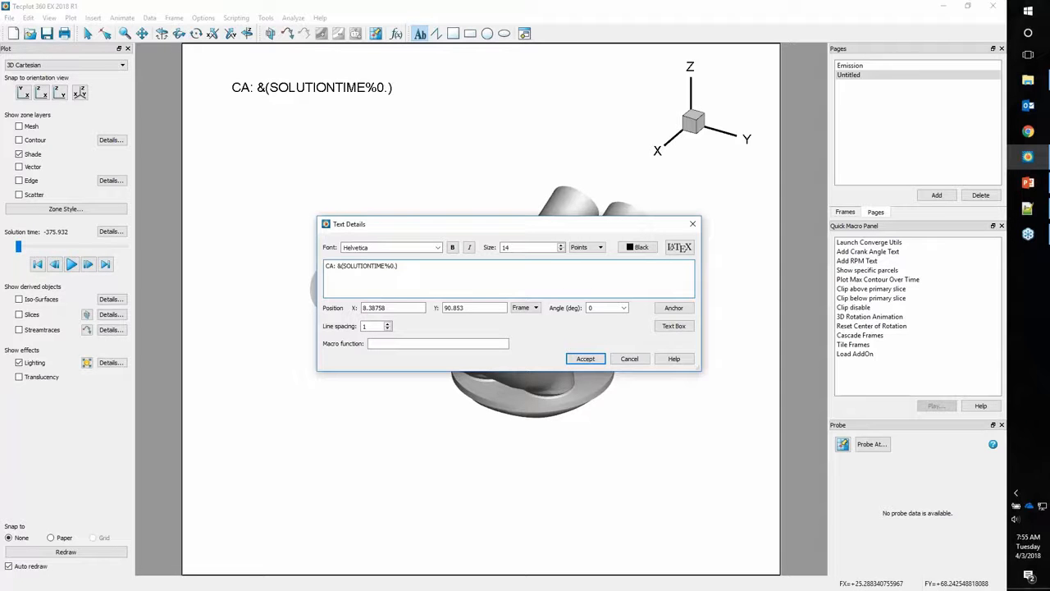
pyautogui.write('2f')
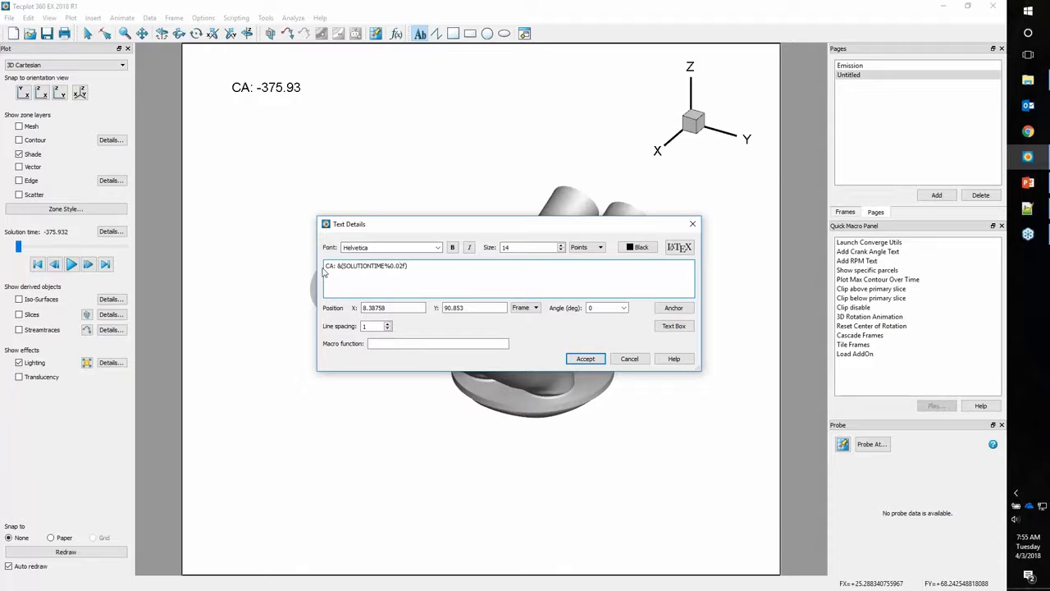
pyautogui.click(583, 361)
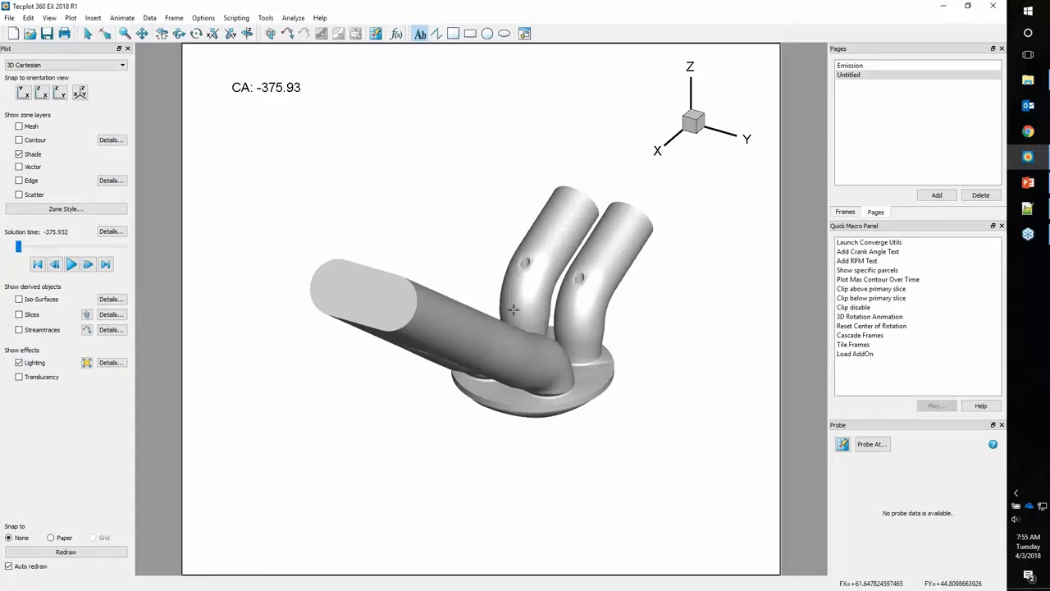
# Try the Add Crank Angle Text quick macro, then delete the extra crank label below the existing CA text.
pyautogui.doubleClick(856, 254)
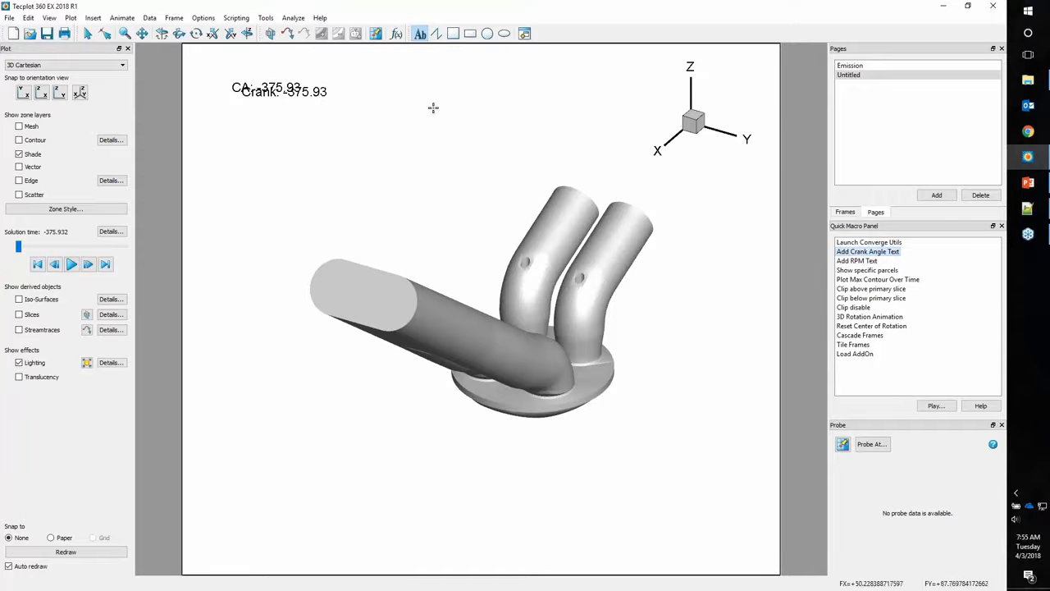
pyautogui.moveTo(317, 95); pyautogui.dragTo(305, 115)
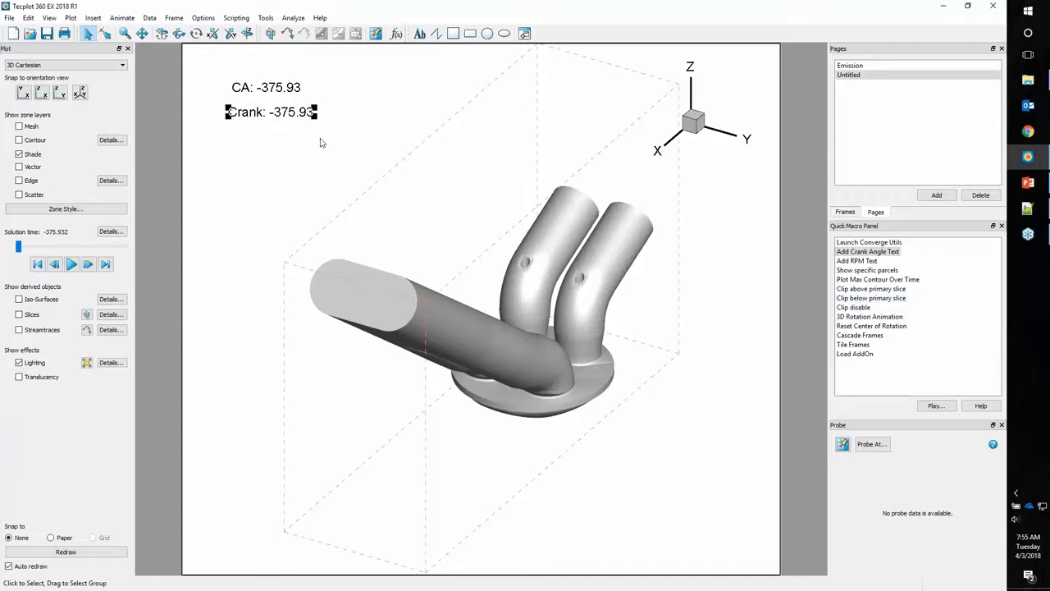
pyautogui.rightClick(304, 116)
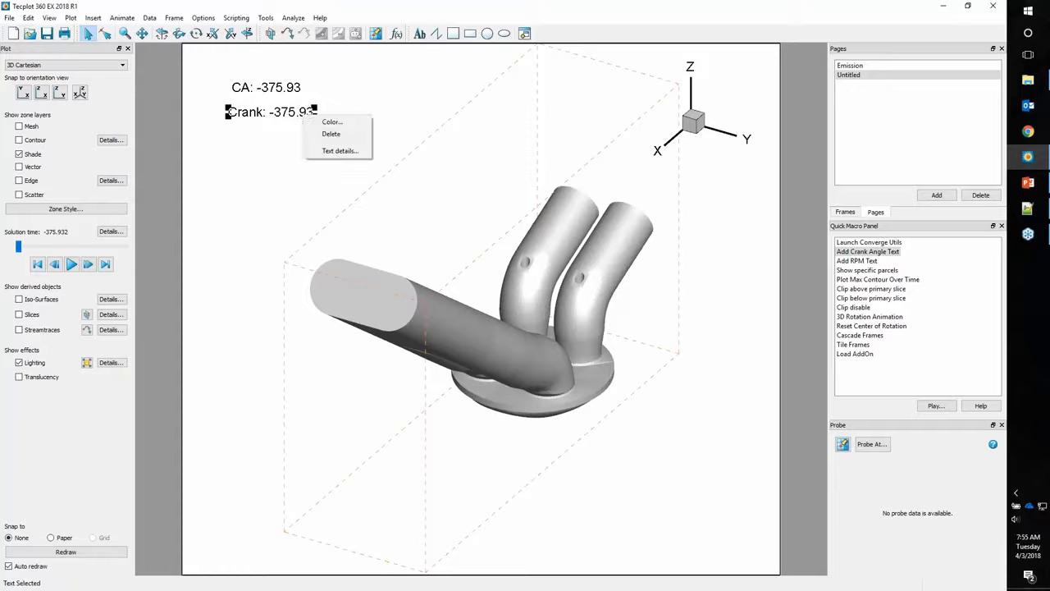
pyautogui.click(332, 134)
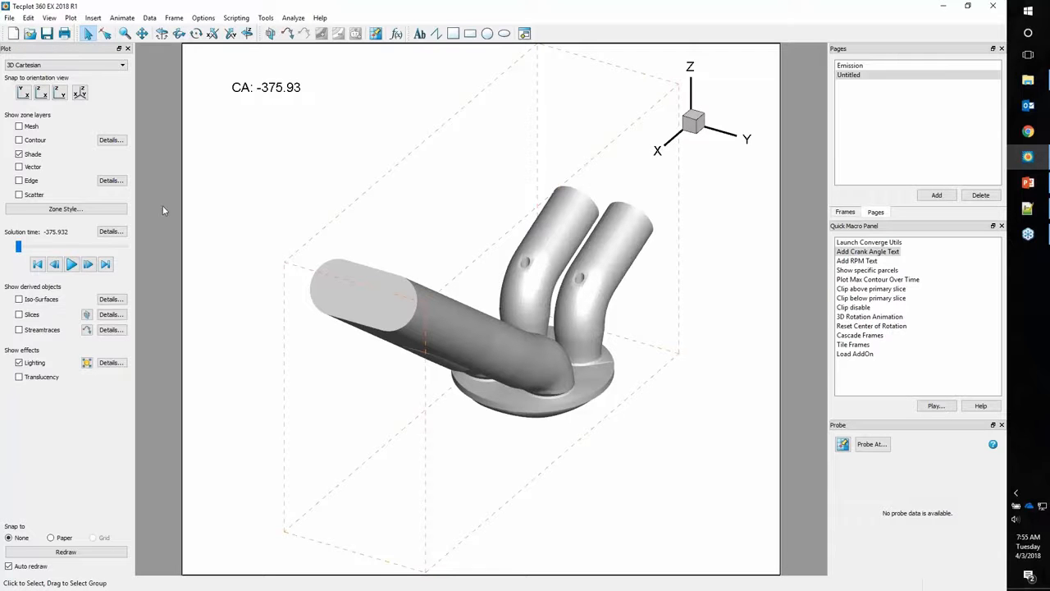
# In the zone style, turn off scatter for all zones except spray and set the spray zone's symbol shape to Point.
pyautogui.click(66, 209)
pyautogui.moveTo(301, 341); pyautogui.dragTo(394, 156)
pyautogui.moveTo(245, 203); pyautogui.dragTo(258, 203)
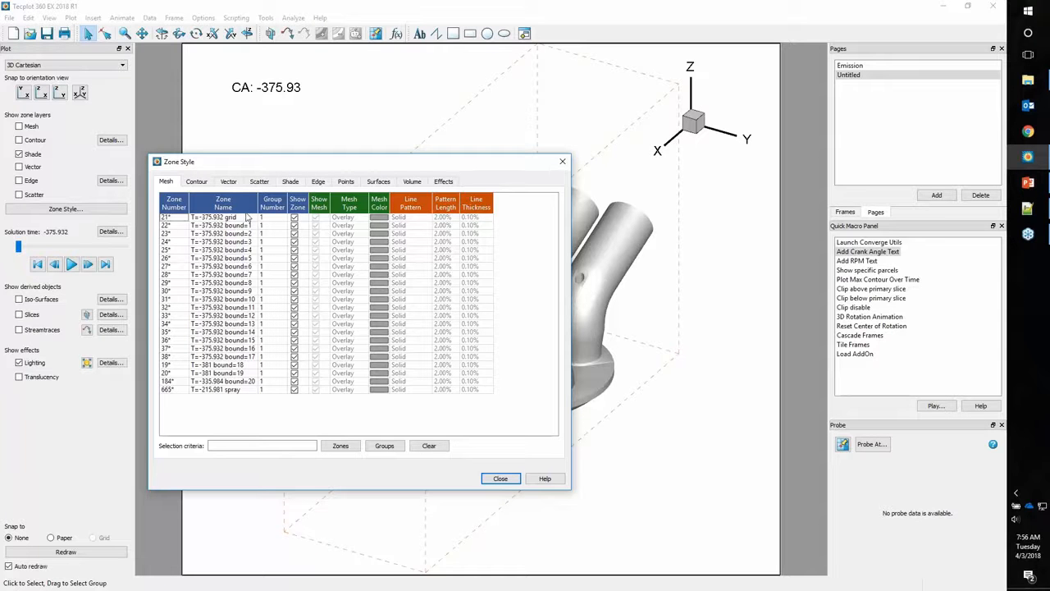
pyautogui.moveTo(248, 218); pyautogui.dragTo(243, 384)
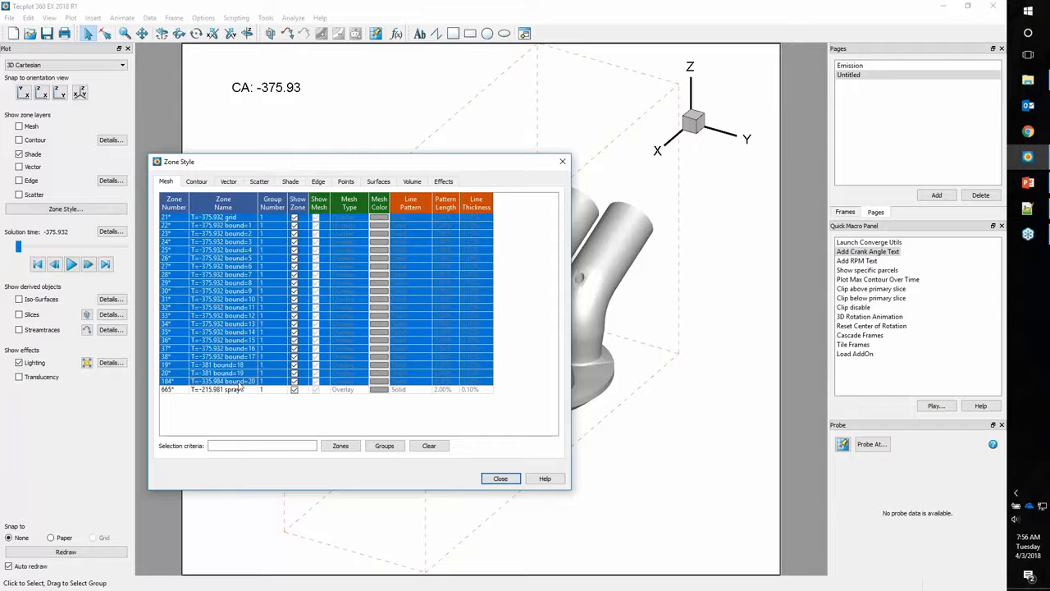
pyautogui.click(260, 182)
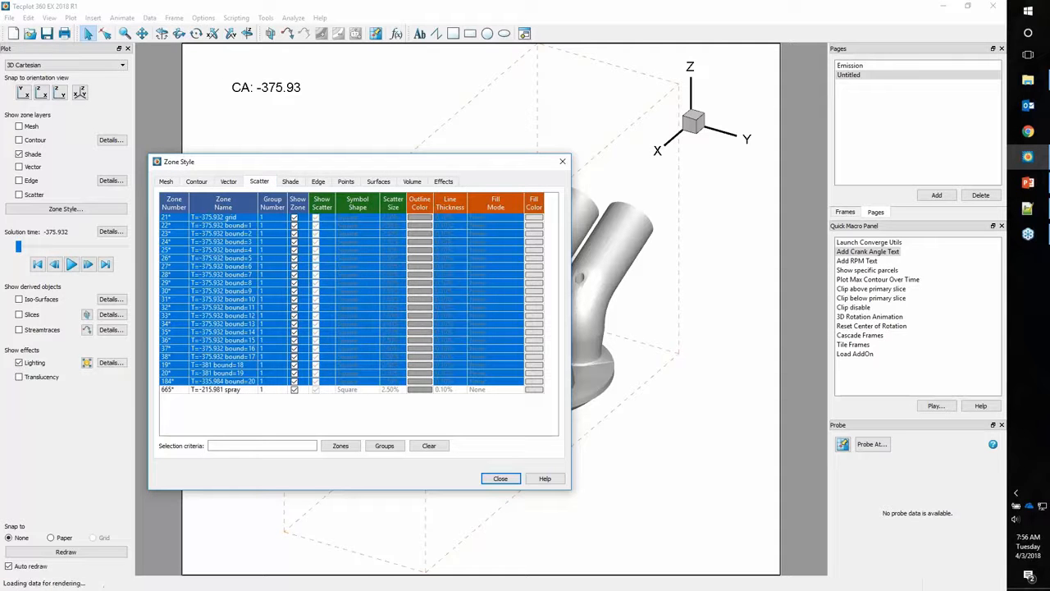
pyautogui.click(359, 391)
pyautogui.click(317, 391)
pyautogui.click(348, 390)
pyautogui.click(376, 522)
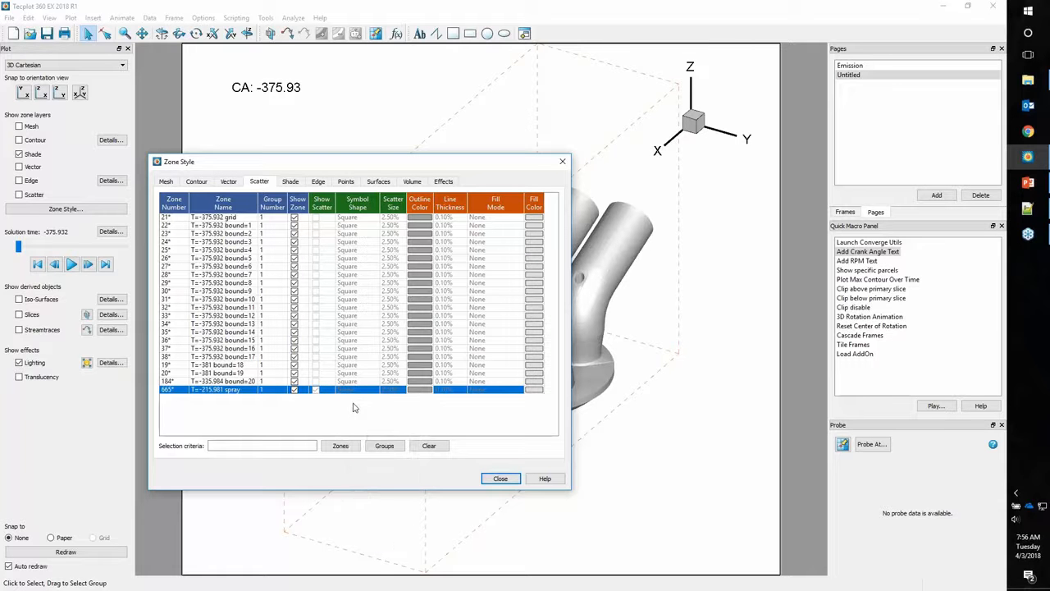
pyautogui.click(499, 479)
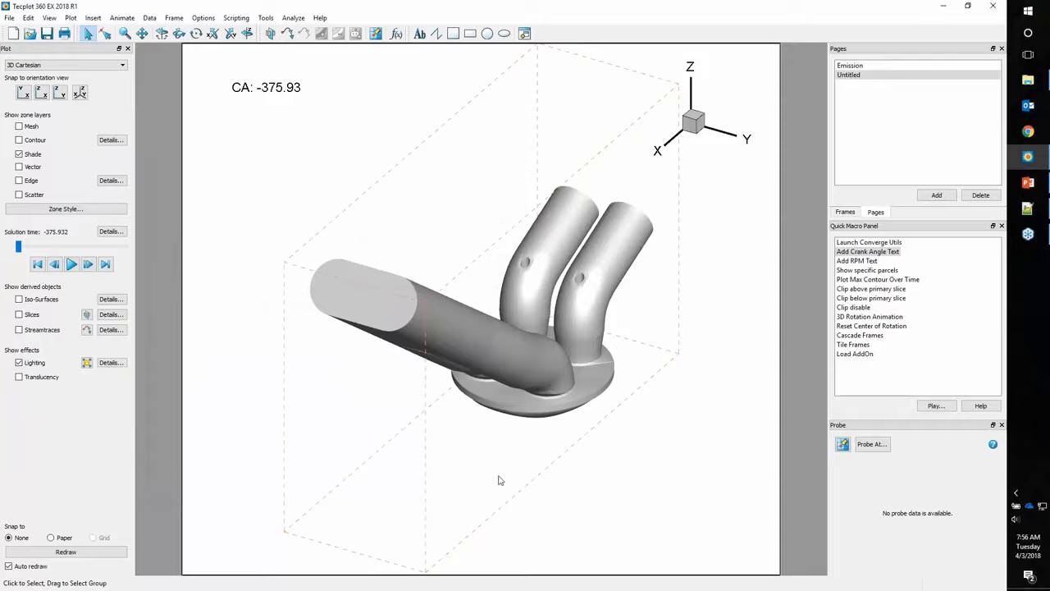
# Display the spray scatter layer at solution time -120.793 and make the engine surfaces translucent.
pyautogui.click(28, 198)
pyautogui.moveTo(18, 247); pyautogui.dragTo(56, 247)
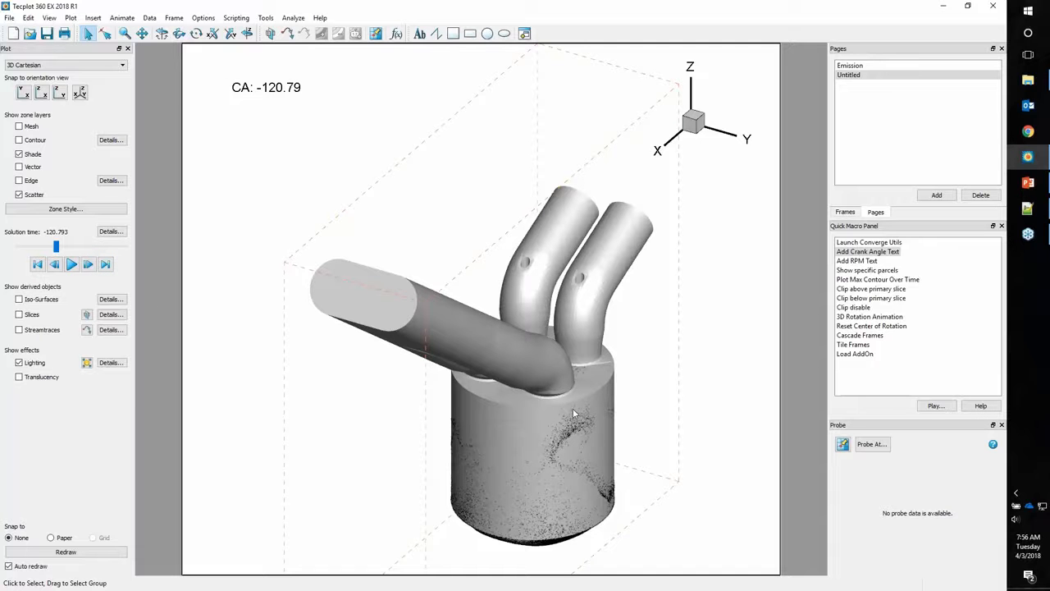
pyautogui.click(45, 378)
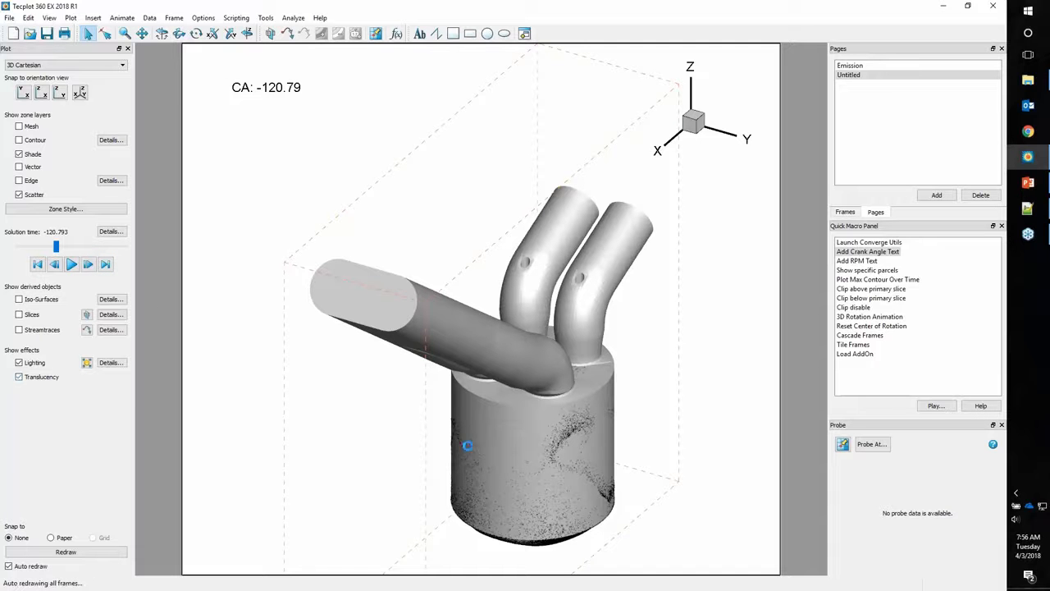
pyautogui.moveTo(561, 470); pyautogui.dragTo(526, 392, button='middle')
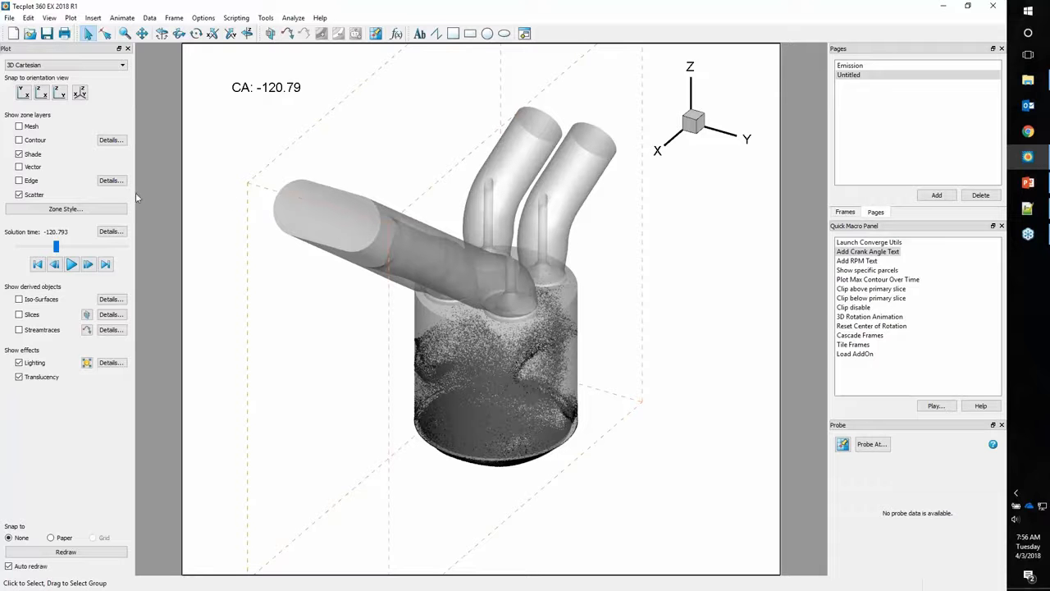
# Set contour group 1 to DP_film_flag with 6 exact levels from a minimum of 0 to a maximum of 5.
pyautogui.click(114, 142)
pyautogui.click(509, 144)
pyautogui.moveTo(509, 150); pyautogui.dragTo(514, 195)
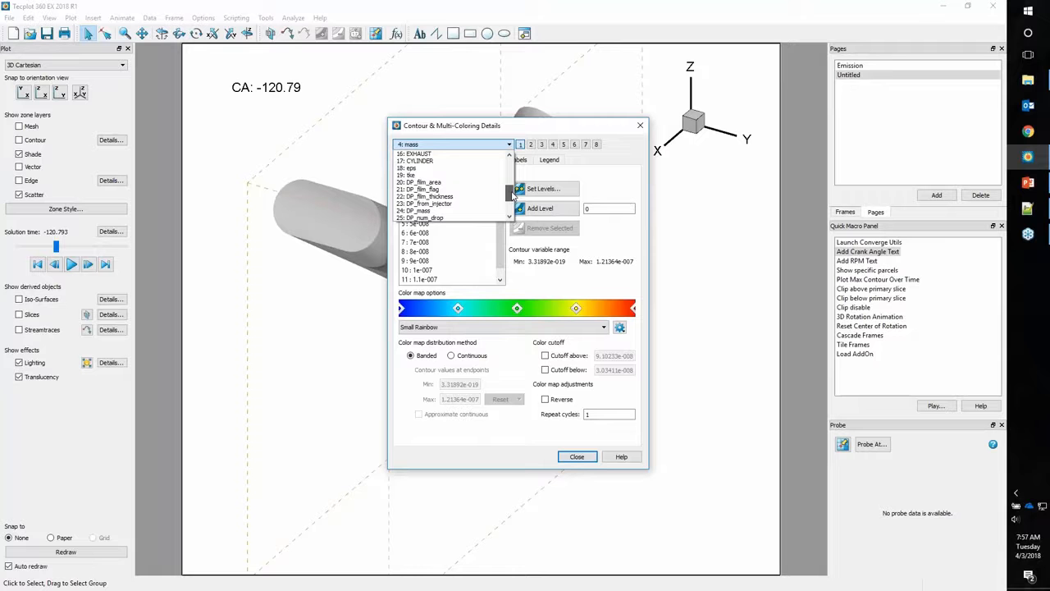
pyautogui.click(443, 189)
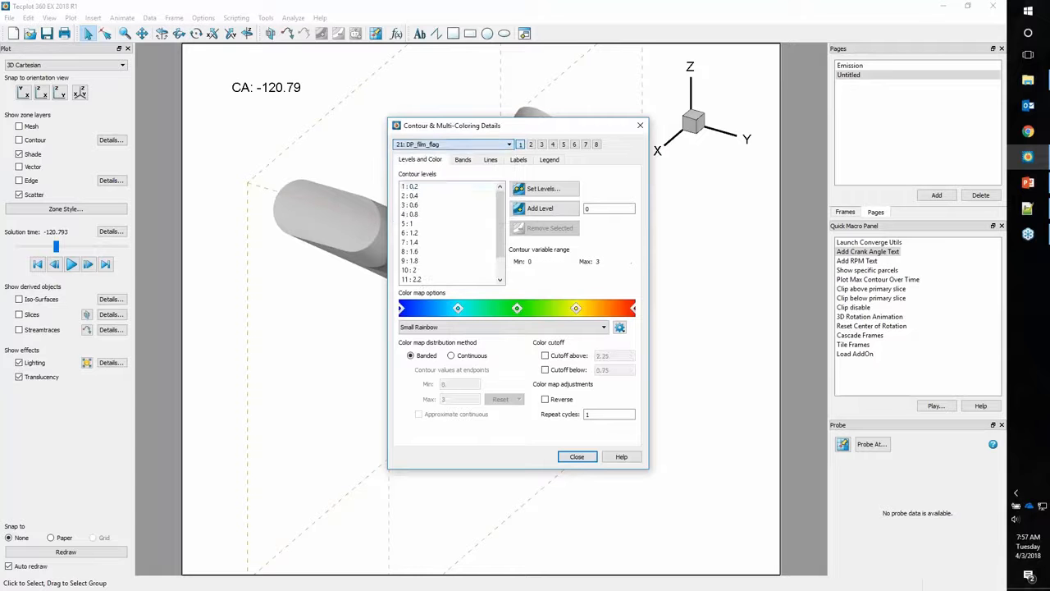
pyautogui.click(543, 190)
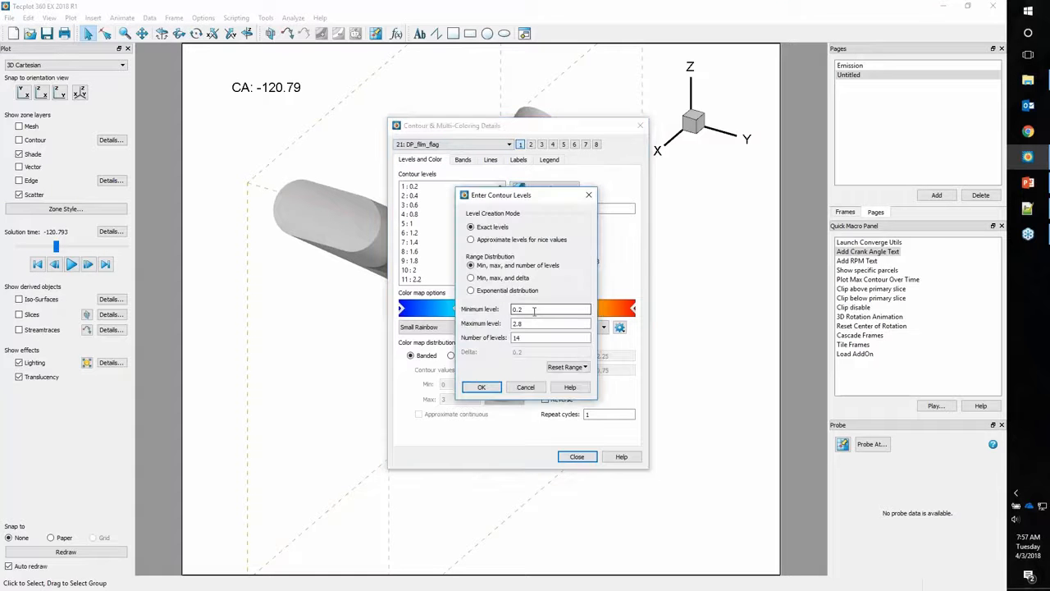
pyautogui.write('0')
pyautogui.press('Tab')
pyautogui.write('5')
pyautogui.press('Tab')
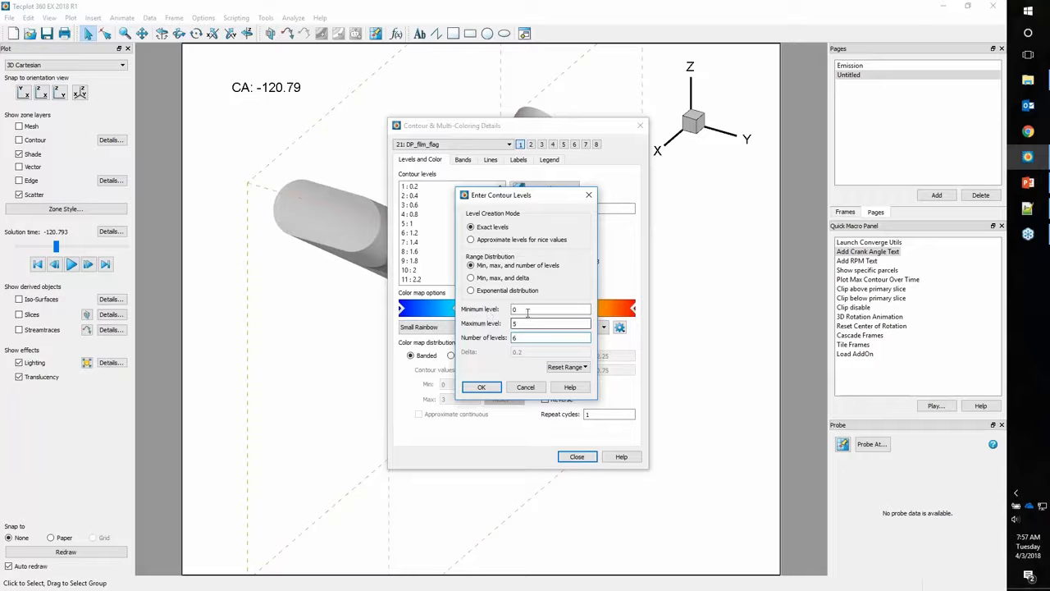
pyautogui.click(478, 386)
# Color the spray zone's scatter outlines by the DP_film_flag contour group in the zone style.
pyautogui.moveTo(554, 138); pyautogui.dragTo(918, 206)
pyautogui.click(65, 208)
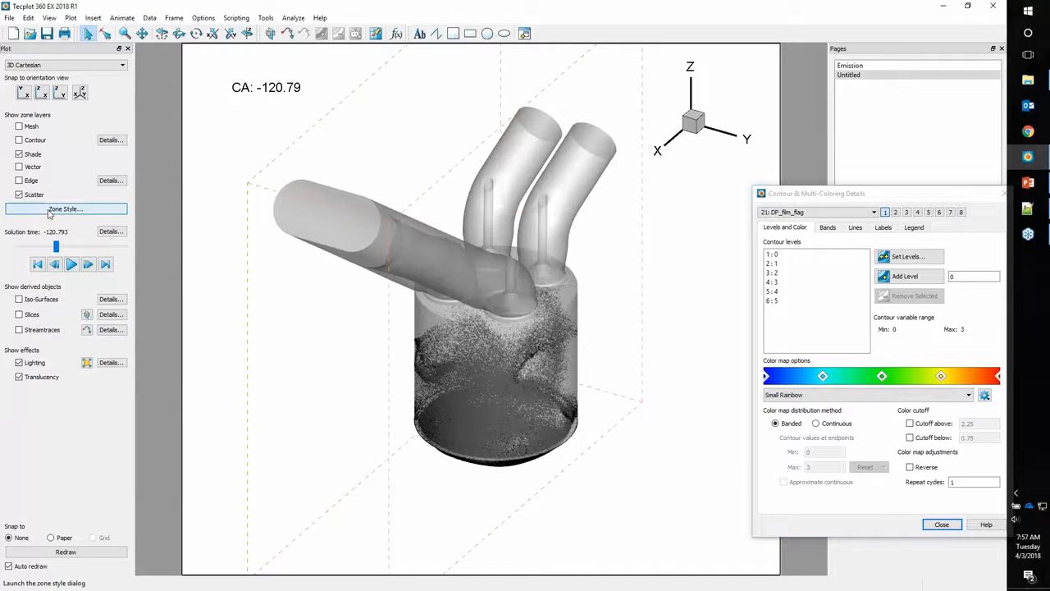
pyautogui.click(428, 390)
pyautogui.click(428, 390)
pyautogui.click(312, 373)
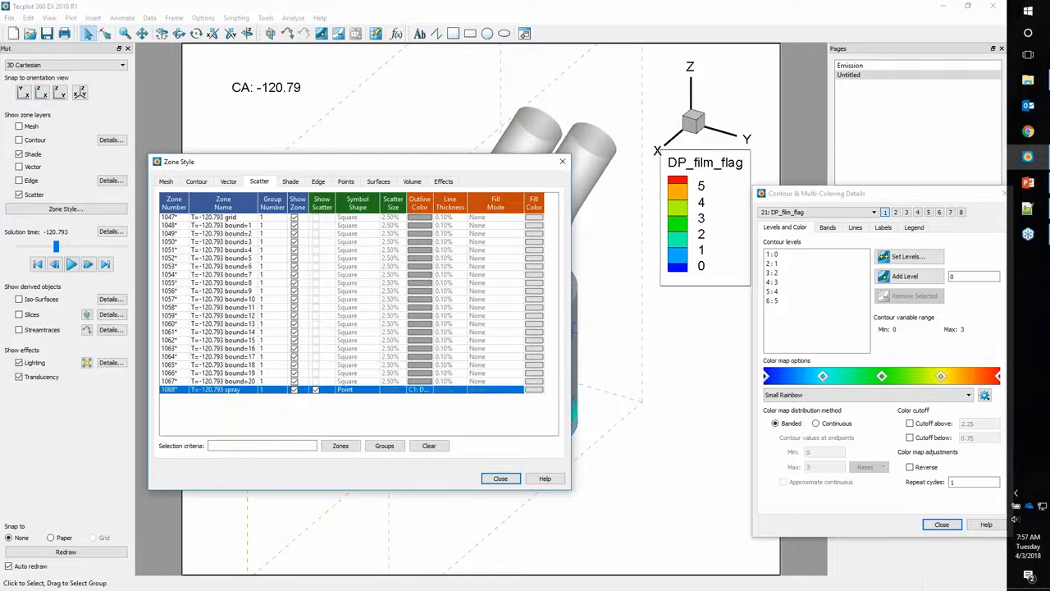
pyautogui.click(562, 162)
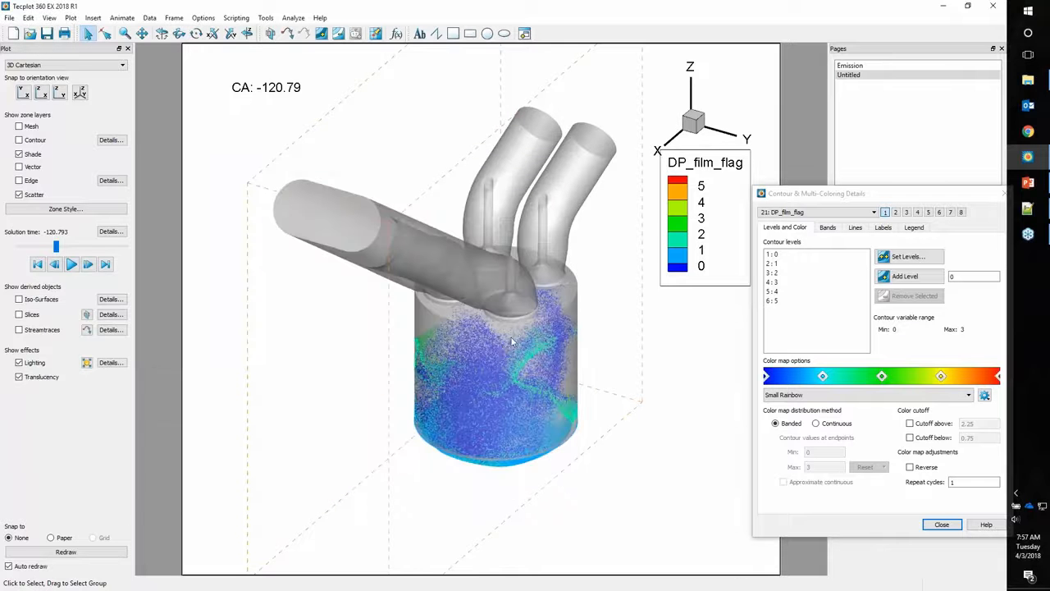
# Change the contour color map to Qualitative - Dark 2 and close the contour details.
pyautogui.click(837, 395)
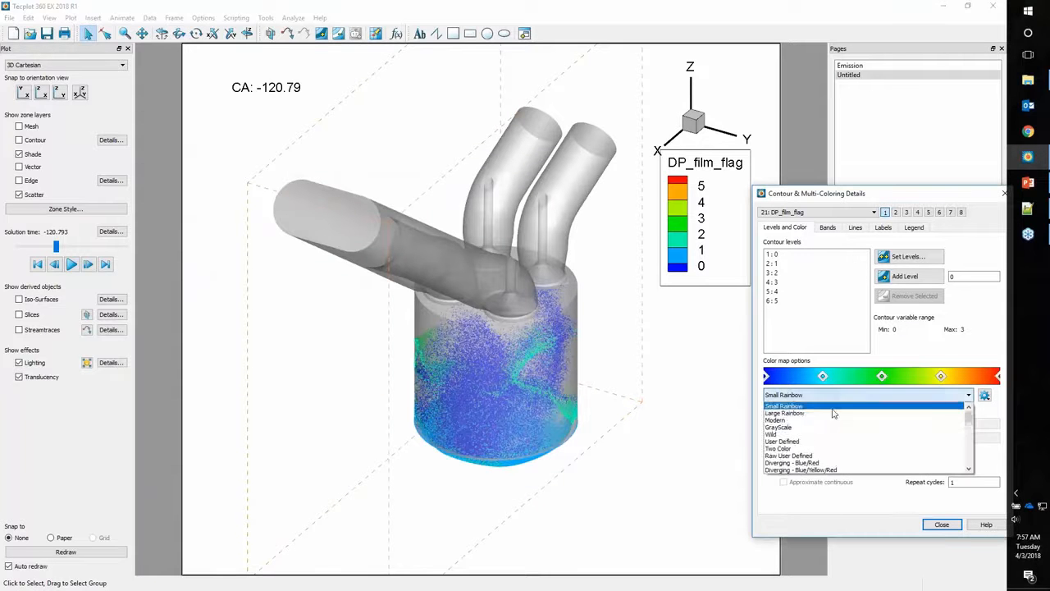
pyautogui.scroll(-6, 833, 434)
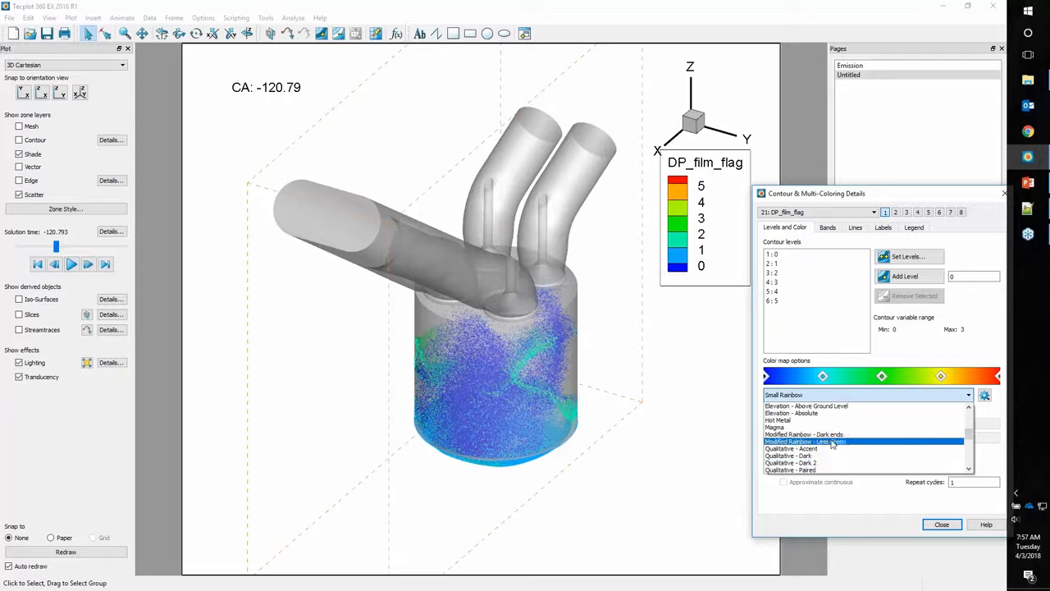
pyautogui.click(816, 464)
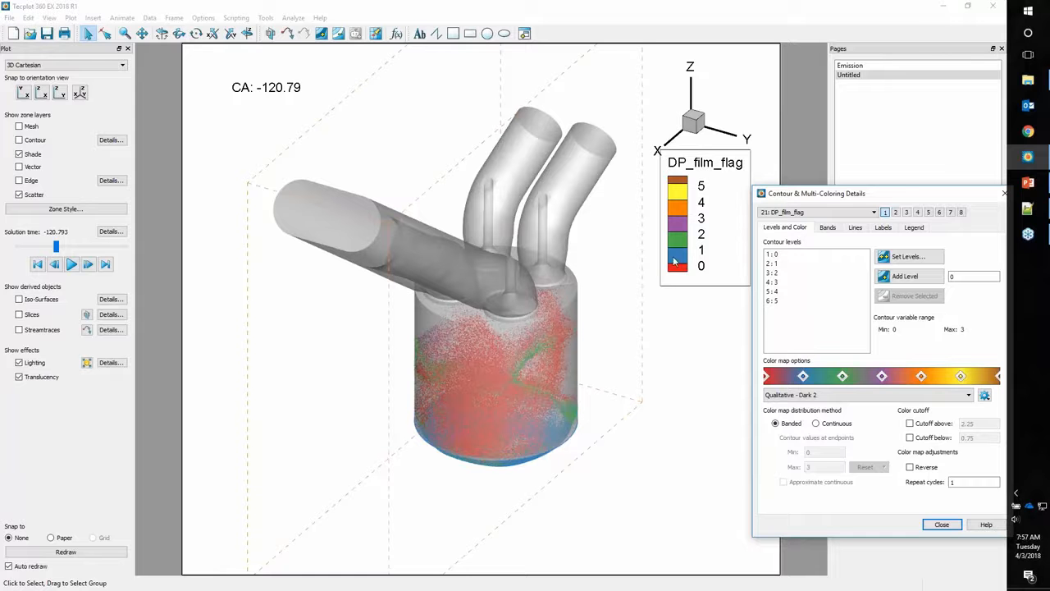
pyautogui.click(942, 525)
# Play the transient solution for a while, stop it, and go back to solution time -130.996.
pyautogui.click(72, 264)
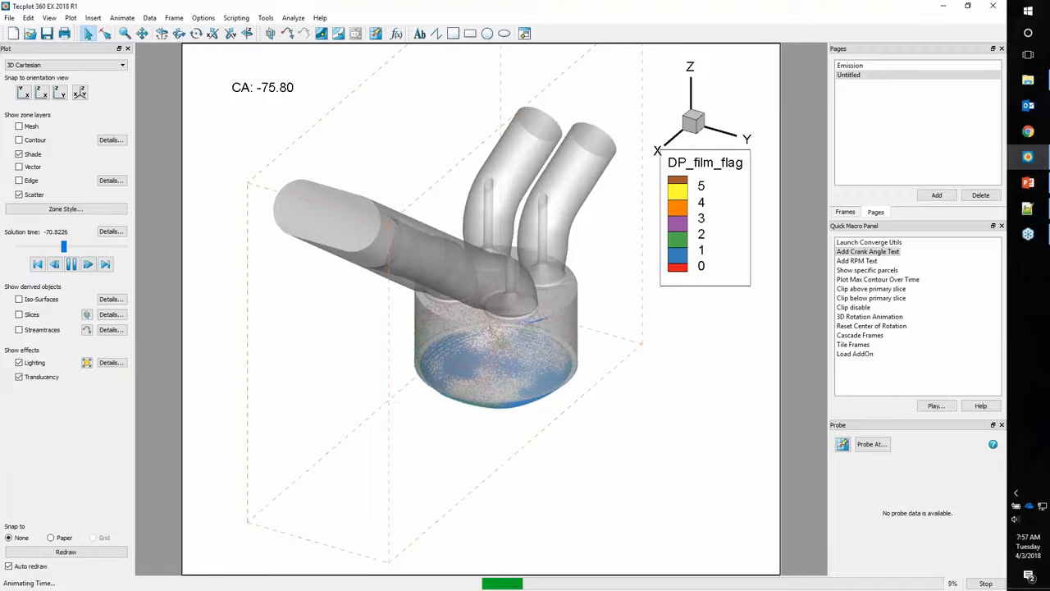
pyautogui.click(72, 264)
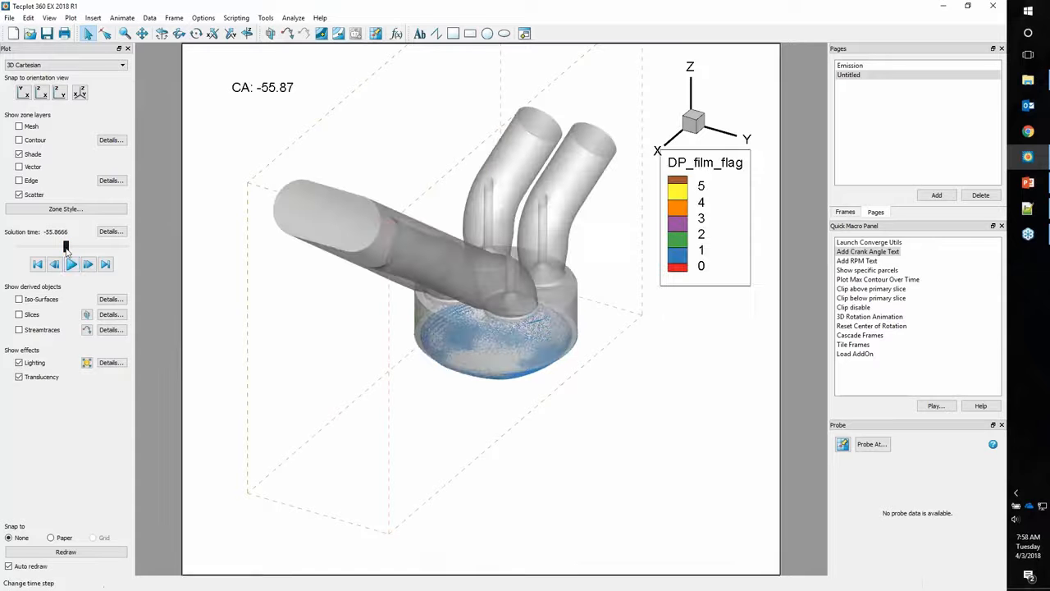
pyautogui.moveTo(65, 247); pyautogui.dragTo(55, 247)
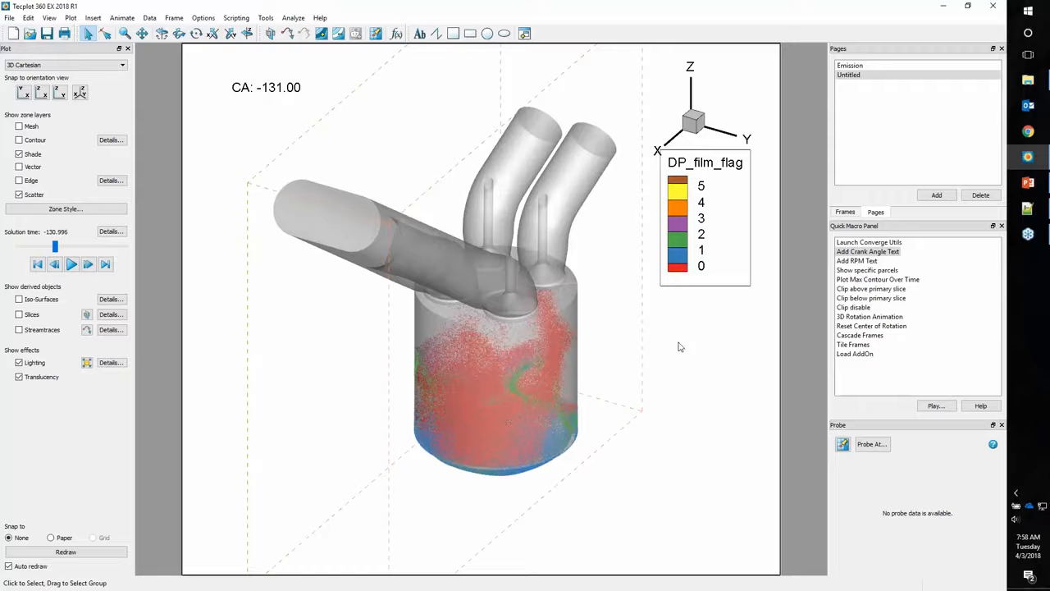
# Turn on value blanking with constraint 1 active, blanking where DP_film_flag is not equal to the constant 0.
pyautogui.click(70, 18)
pyautogui.moveTo(123, 214)
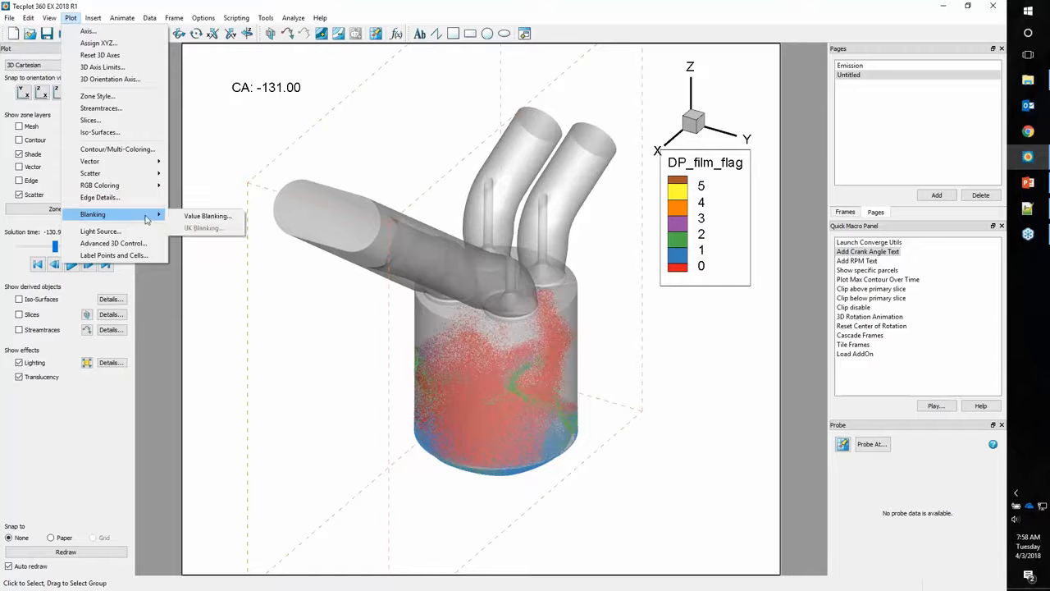
pyautogui.click(194, 215)
pyautogui.moveTo(514, 192); pyautogui.dragTo(271, 257)
pyautogui.click(305, 368)
pyautogui.scroll(-6, 271, 408)
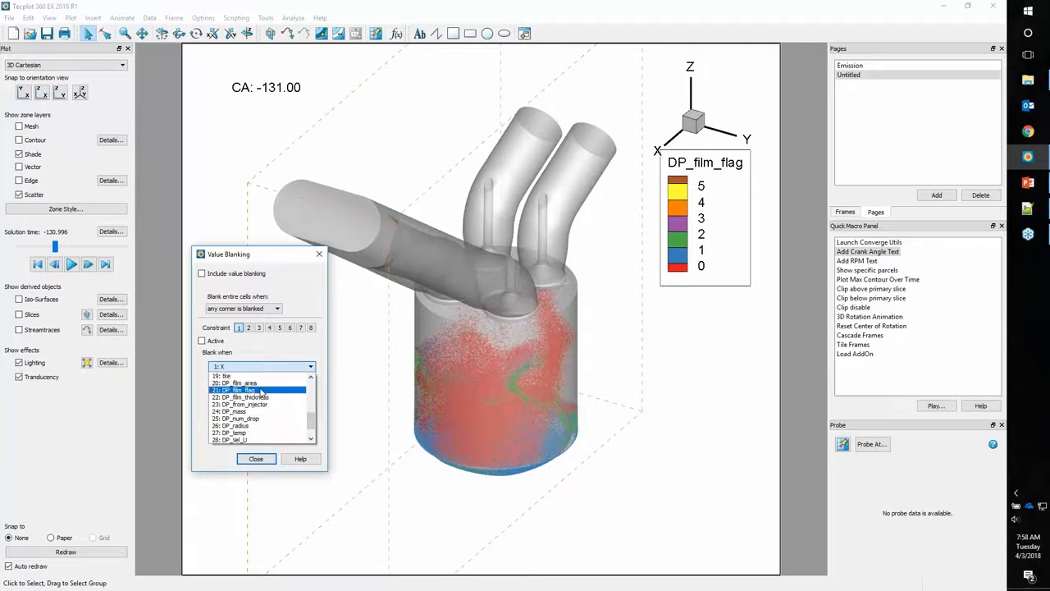
pyautogui.click(259, 391)
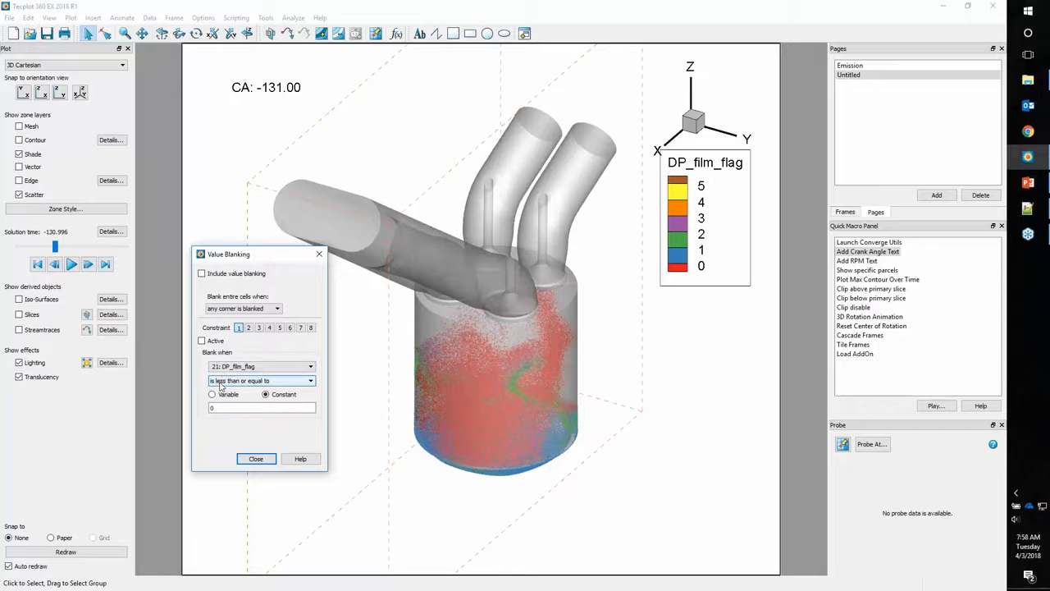
pyautogui.click(217, 342)
pyautogui.click(211, 273)
pyautogui.click(264, 382)
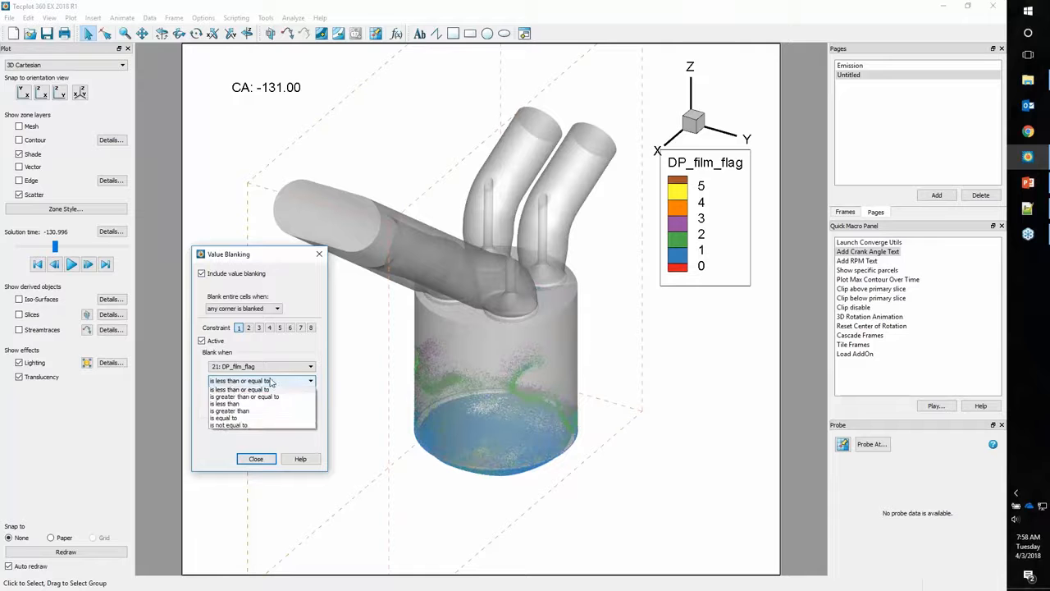
pyautogui.click(260, 426)
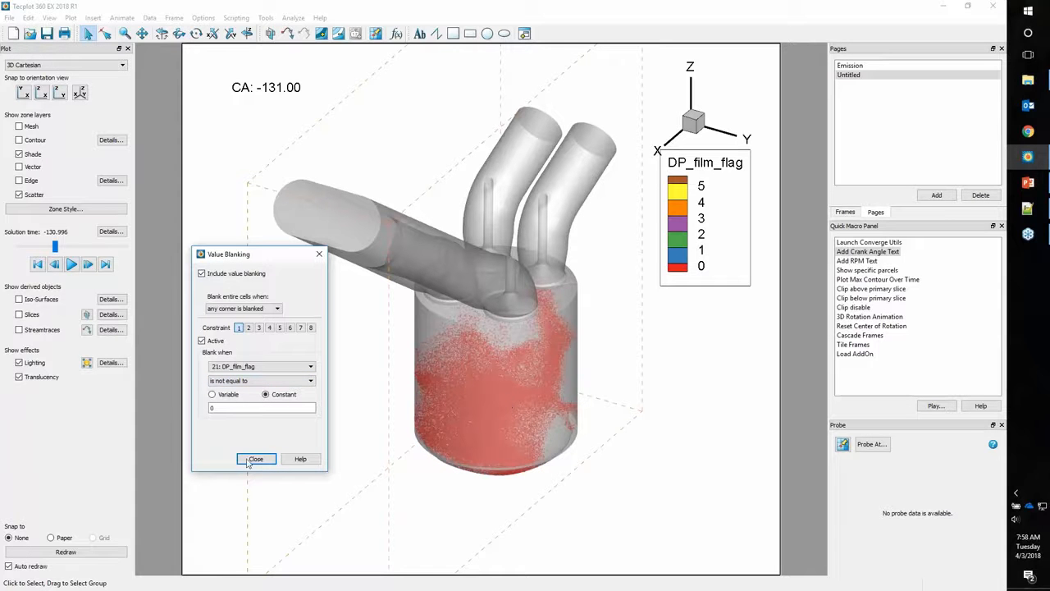
pyautogui.click(255, 460)
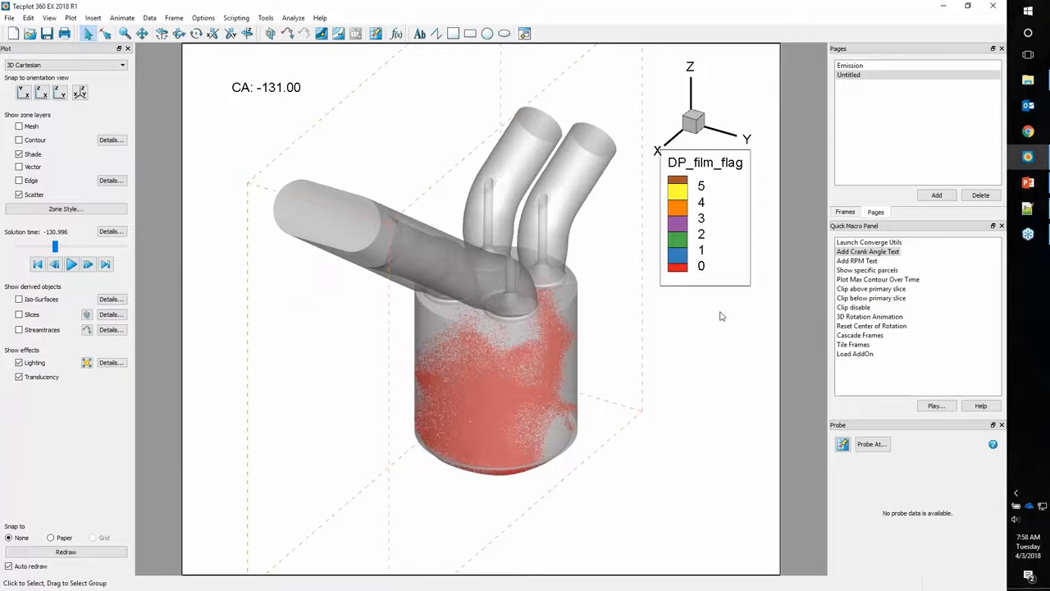
# Run the Show specific parcels quick macro to display only parcel type 1, the parcels in the wall film.
pyautogui.doubleClick(861, 270)
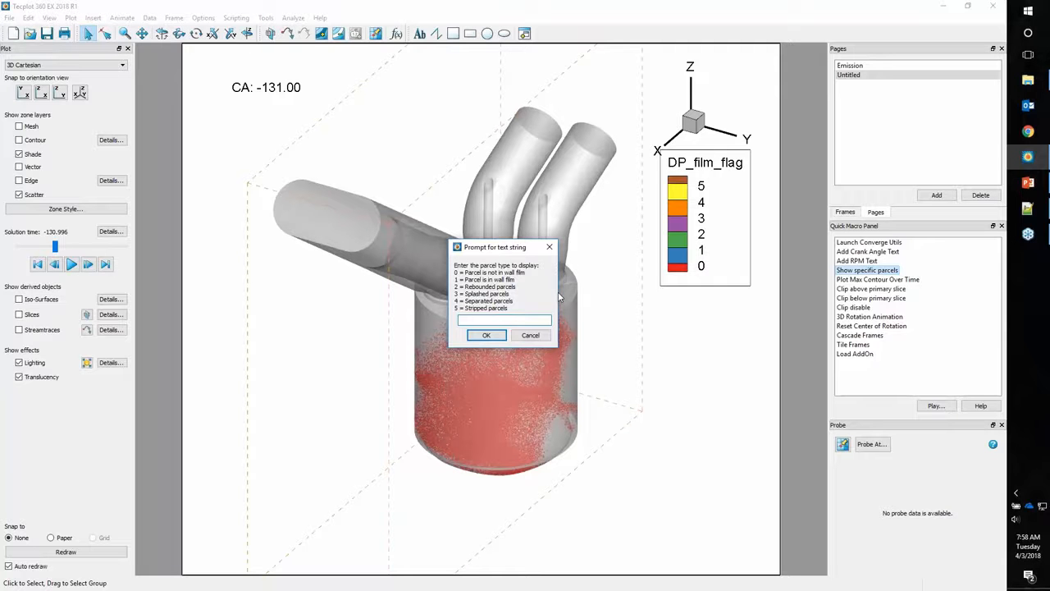
pyautogui.click(486, 335)
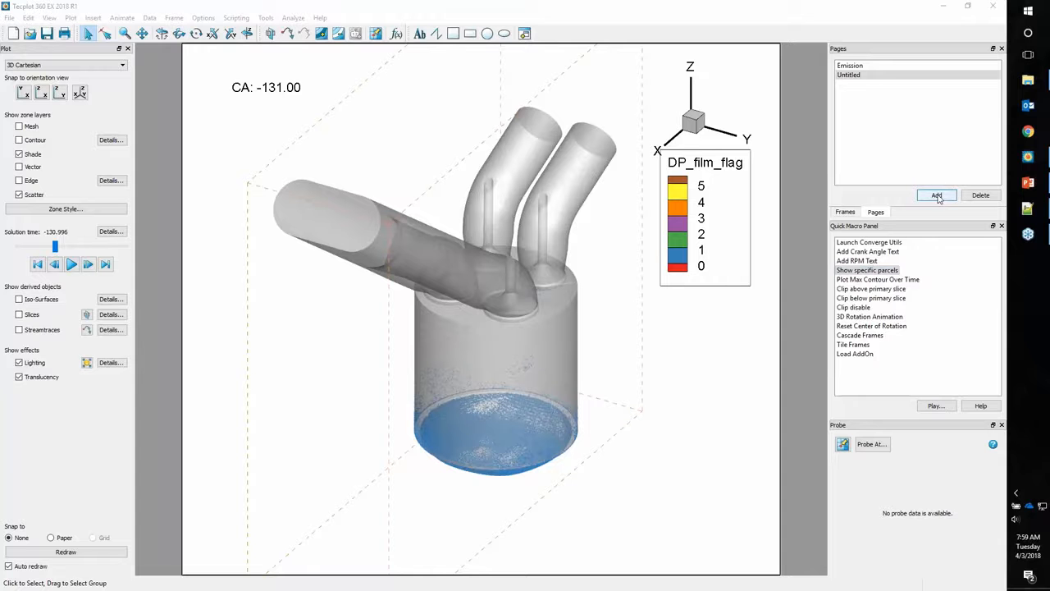
# Rename the current page as Spray and add a new blank page.
pyautogui.doubleClick(869, 75)
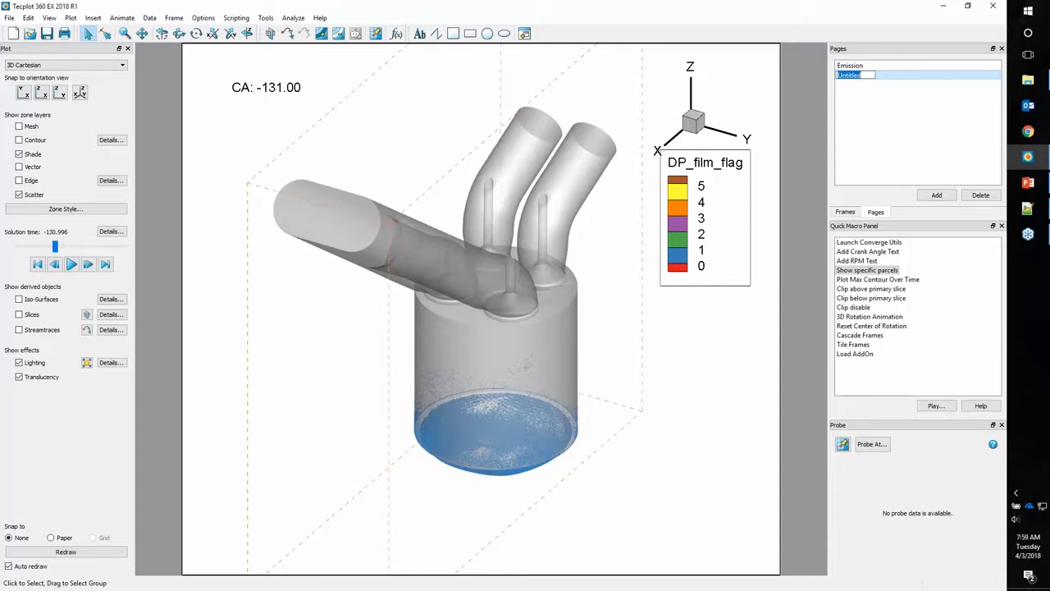
pyautogui.write('Spary')
pyautogui.press('Return')
pyautogui.click(937, 194)
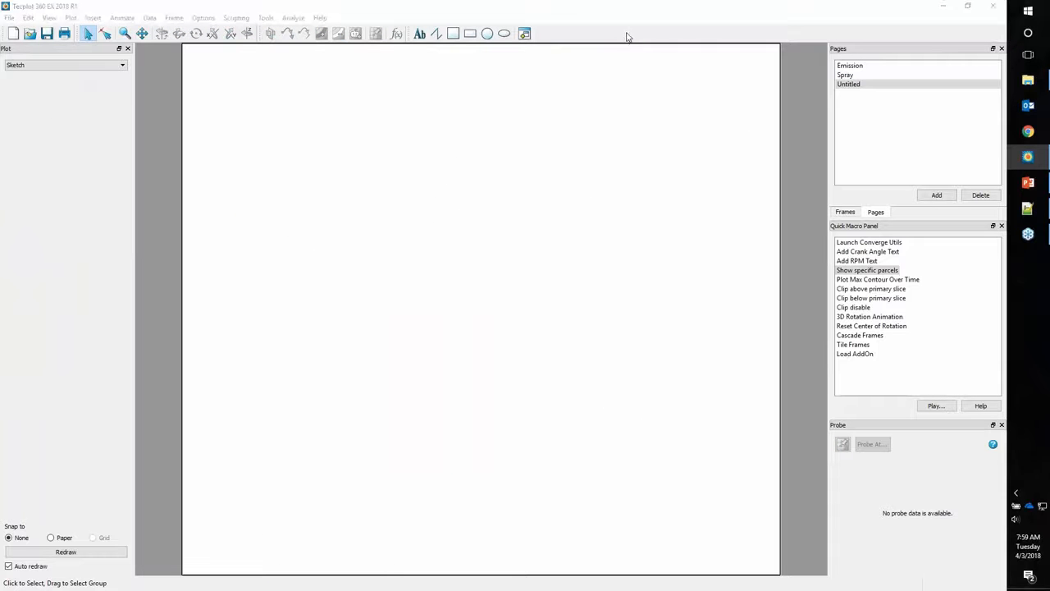
# Make the blank page a 3D Cartesian plot and place a slice through the engine cylinder.
pyautogui.click(56, 65)
pyautogui.click(47, 74)
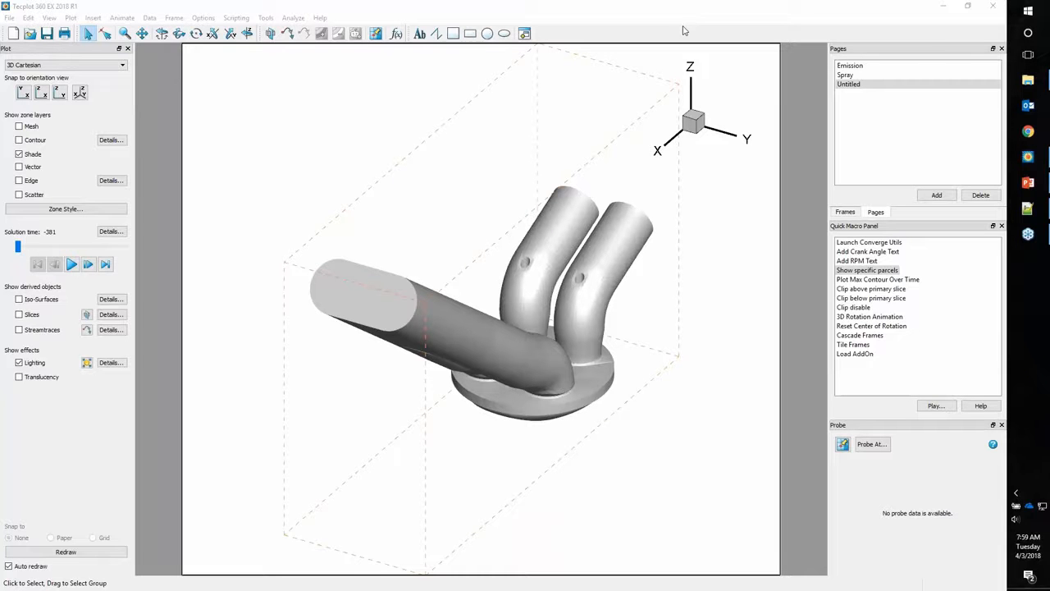
pyautogui.click(87, 315)
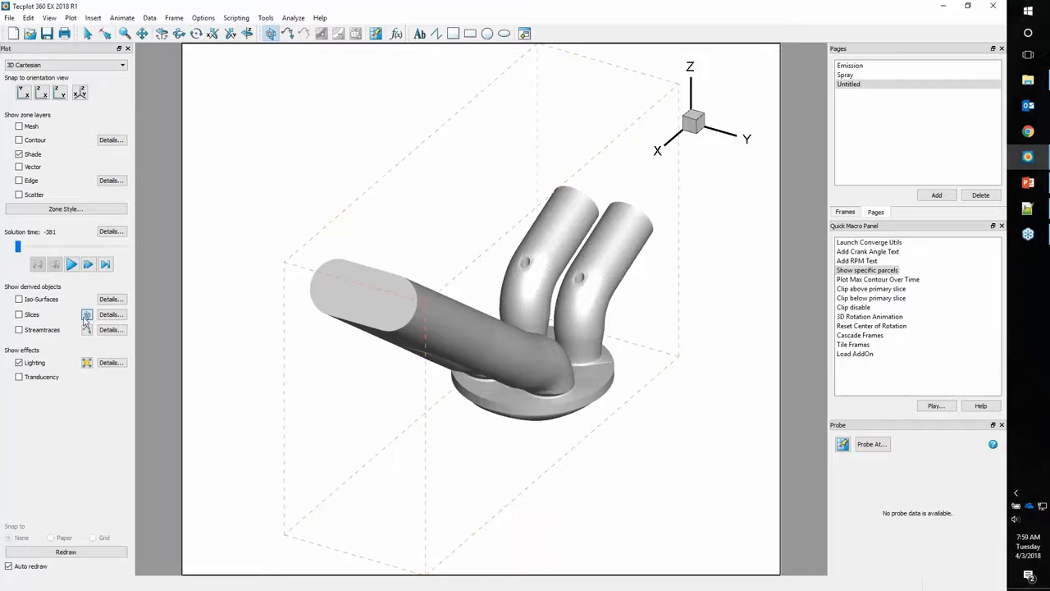
pyautogui.click(591, 378)
pyautogui.keyDown('ctrl'); pyautogui.moveTo(619, 368); pyautogui.dragTo(590, 357, button='right'); pyautogui.keyUp('ctrl')
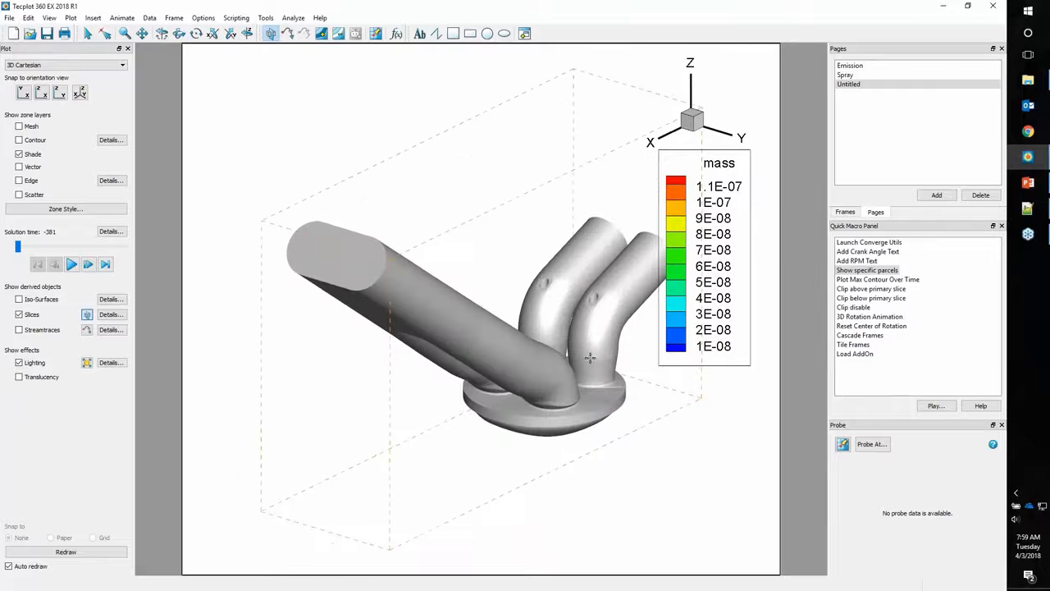
# Run the Clip above primary slice quick macro to cut away the geometry in front of the slice.
pyautogui.click(859, 290)
pyautogui.doubleClick(859, 291)
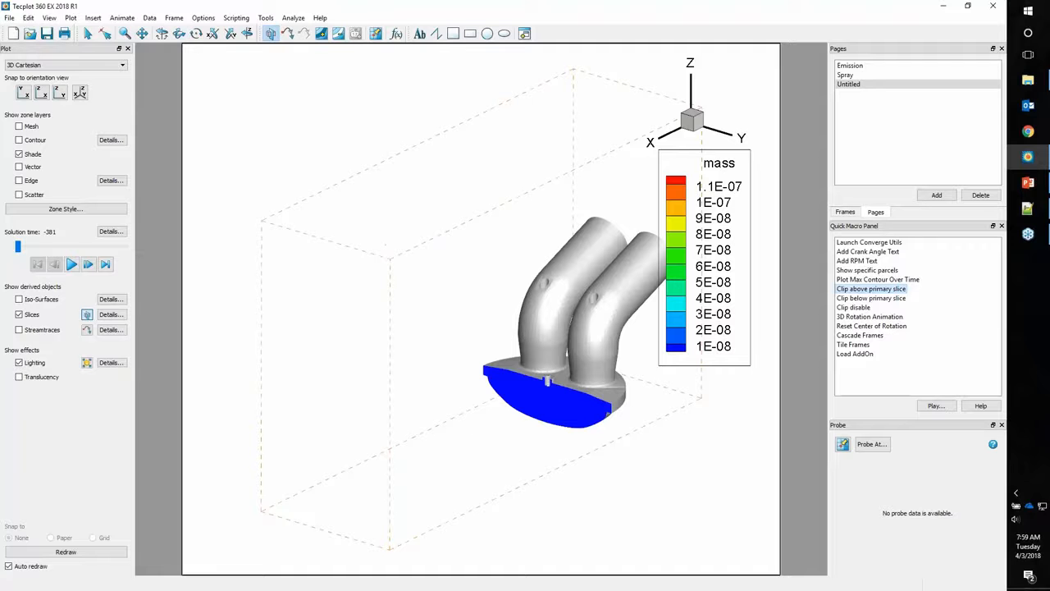
pyautogui.moveTo(581, 364); pyautogui.dragTo(542, 309, button='right')
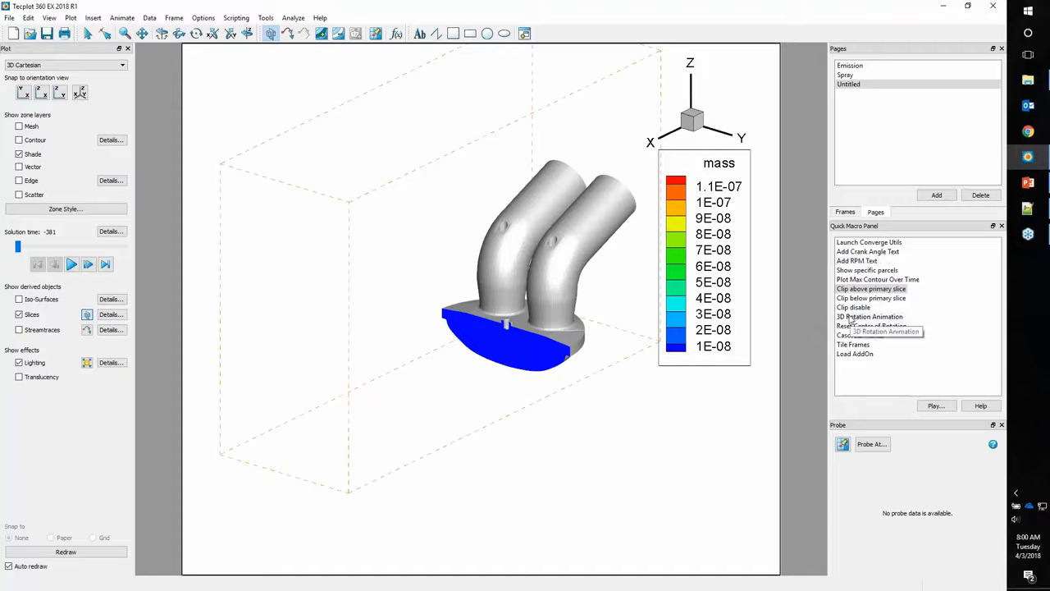
pyautogui.press('Escape')
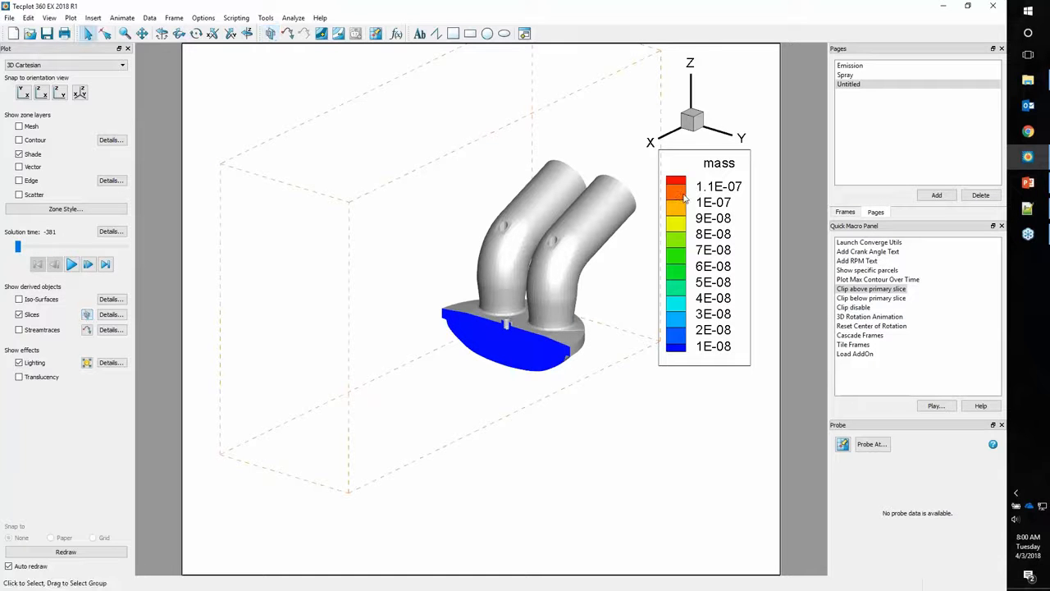
# Change the contour variable of contour group 1 to temp.
pyautogui.doubleClick(718, 166)
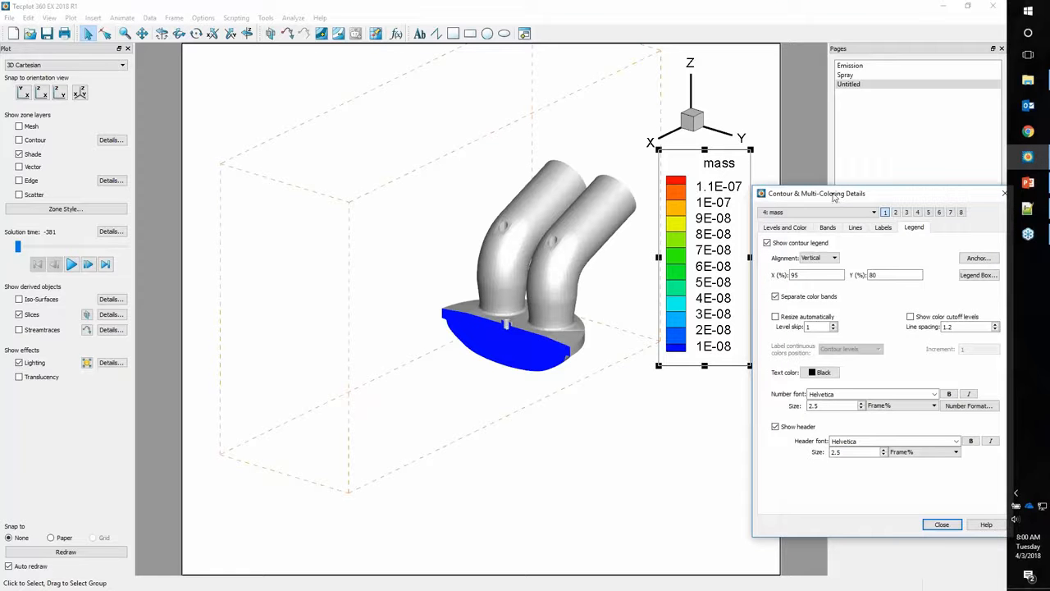
pyautogui.moveTo(826, 199); pyautogui.dragTo(767, 211)
pyautogui.click(756, 224)
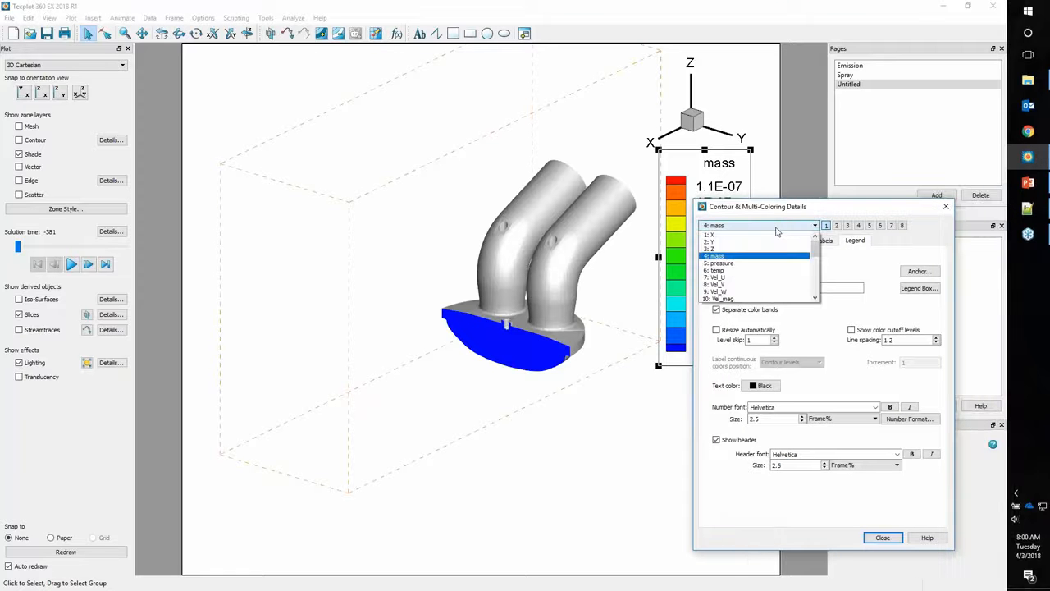
pyautogui.click(761, 271)
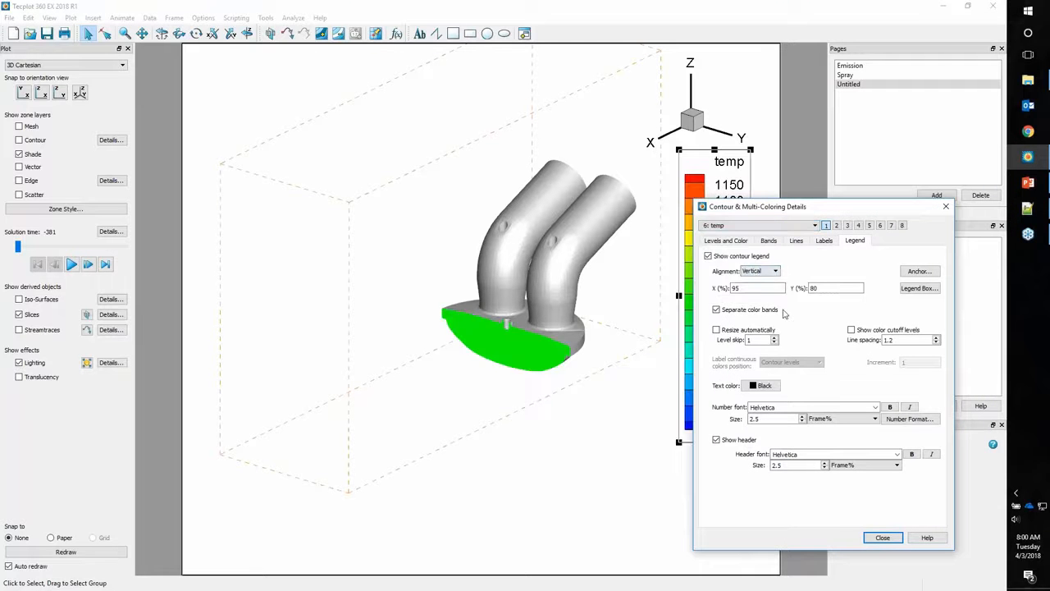
# Set the color map for the temp contours to Sequential - Viridis and close the contour details.
pyautogui.click(738, 241)
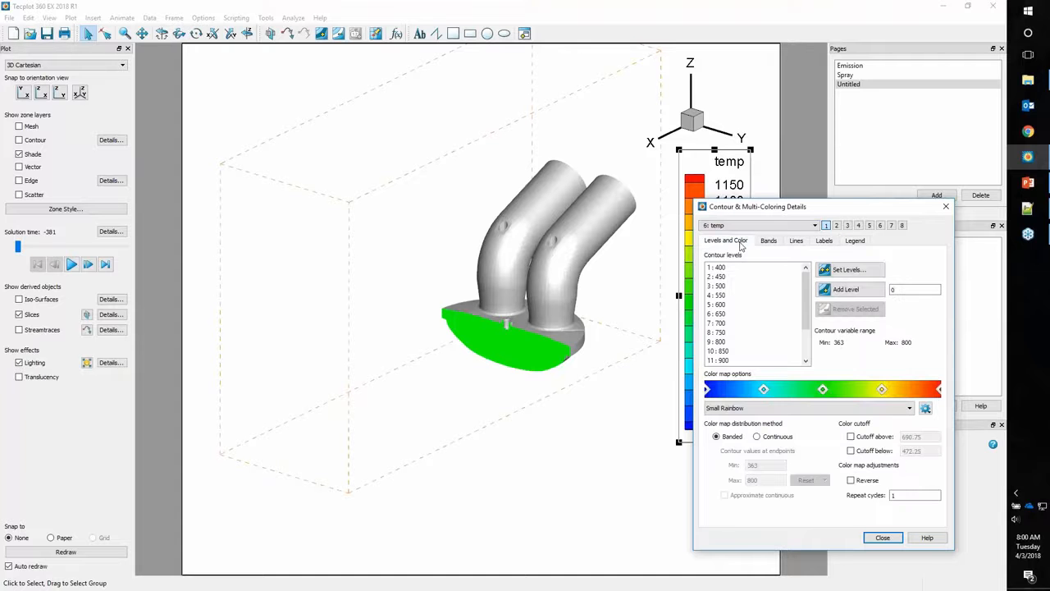
pyautogui.click(908, 408)
pyautogui.scroll(-10, 907, 483)
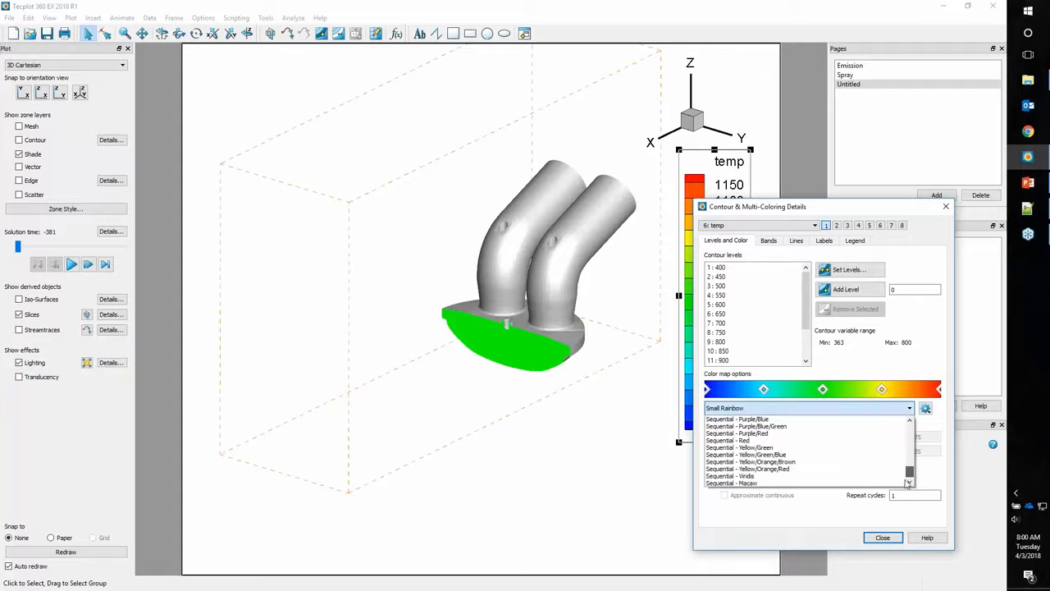
pyautogui.click(786, 476)
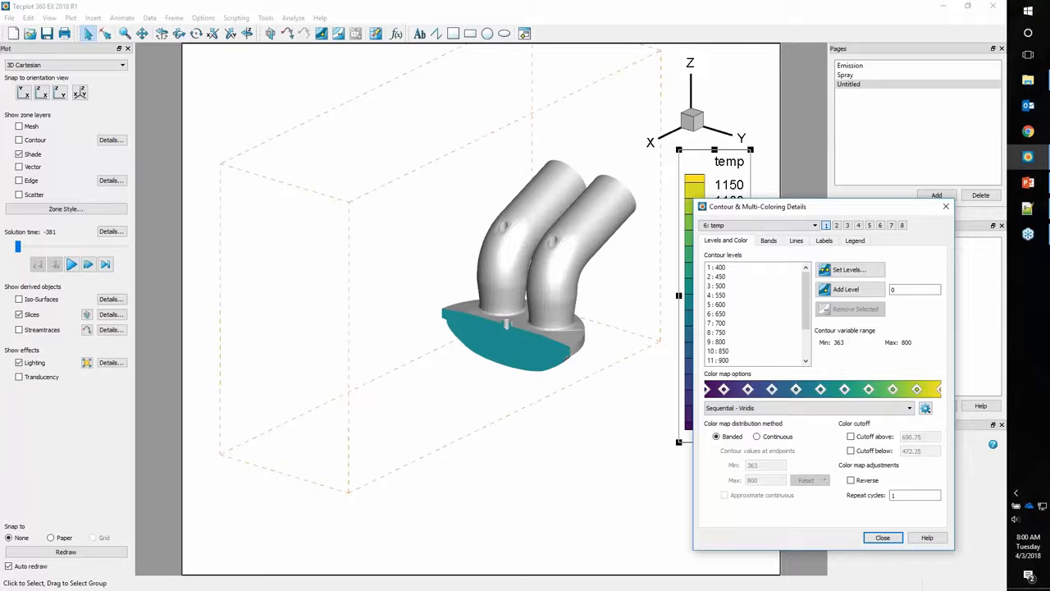
pyautogui.click(925, 408)
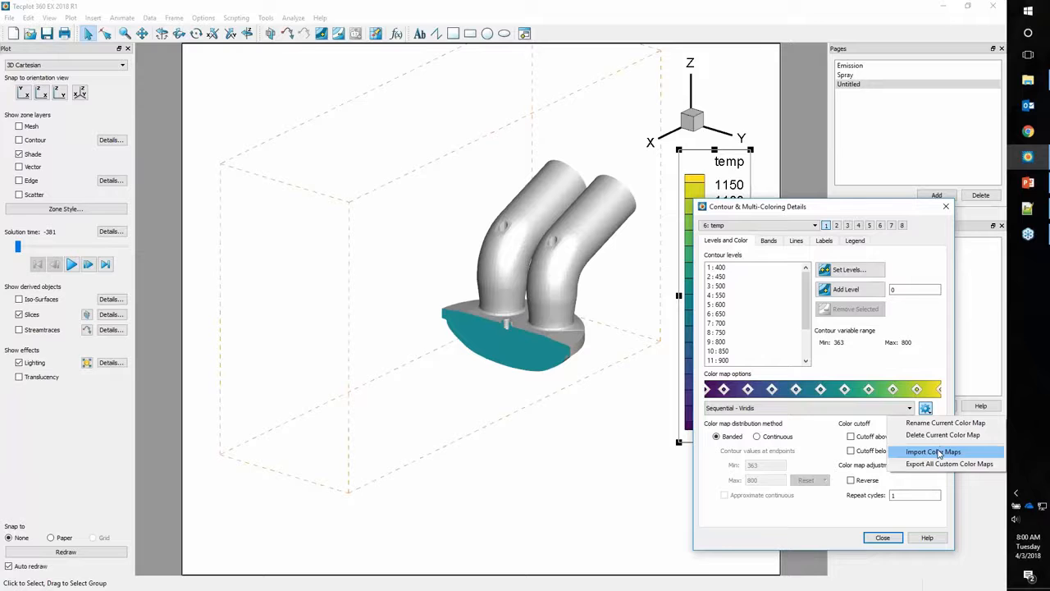
pyautogui.click(946, 207)
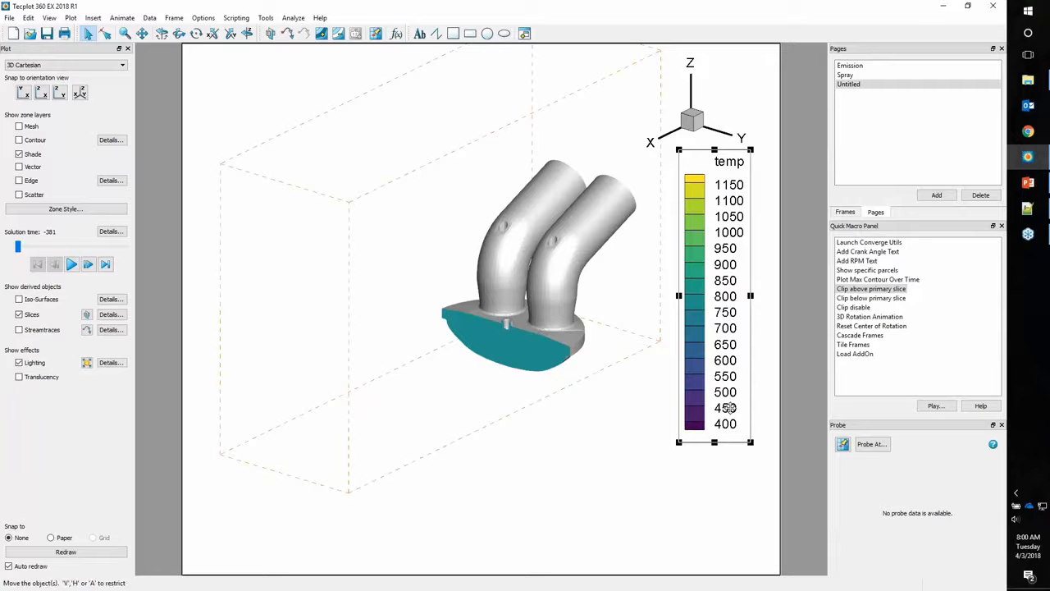
# Run the Plot Max Contour Over Time quick macro to plot the maximum temp against solution time.
pyautogui.click(873, 289)
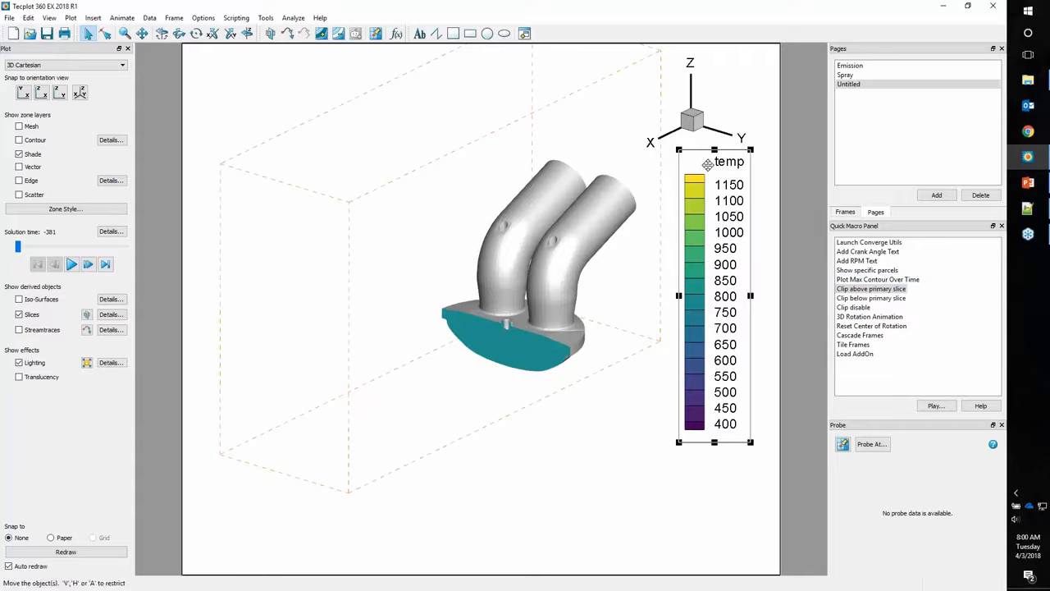
pyautogui.doubleClick(857, 280)
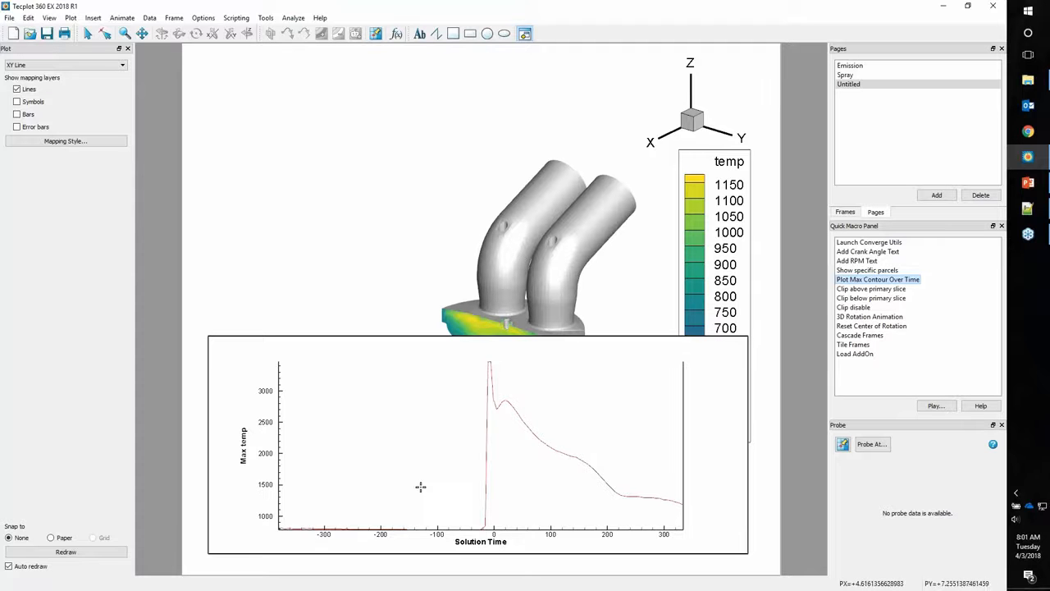
pyautogui.press('Escape')
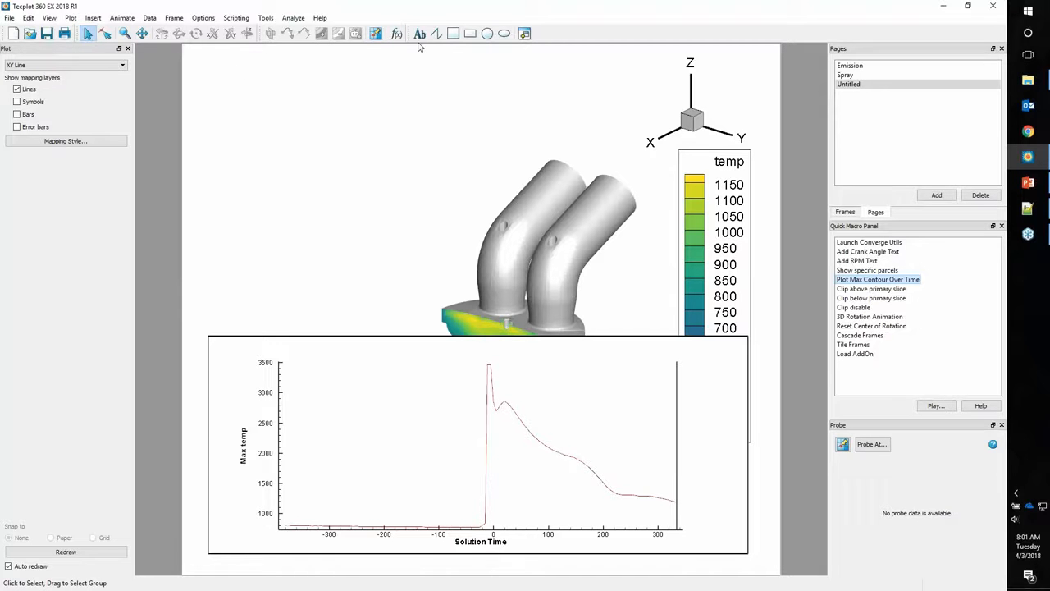
# Probe the Max temp curve at its late end and just after solution time 0.
pyautogui.click(376, 33)
pyautogui.click(673, 483)
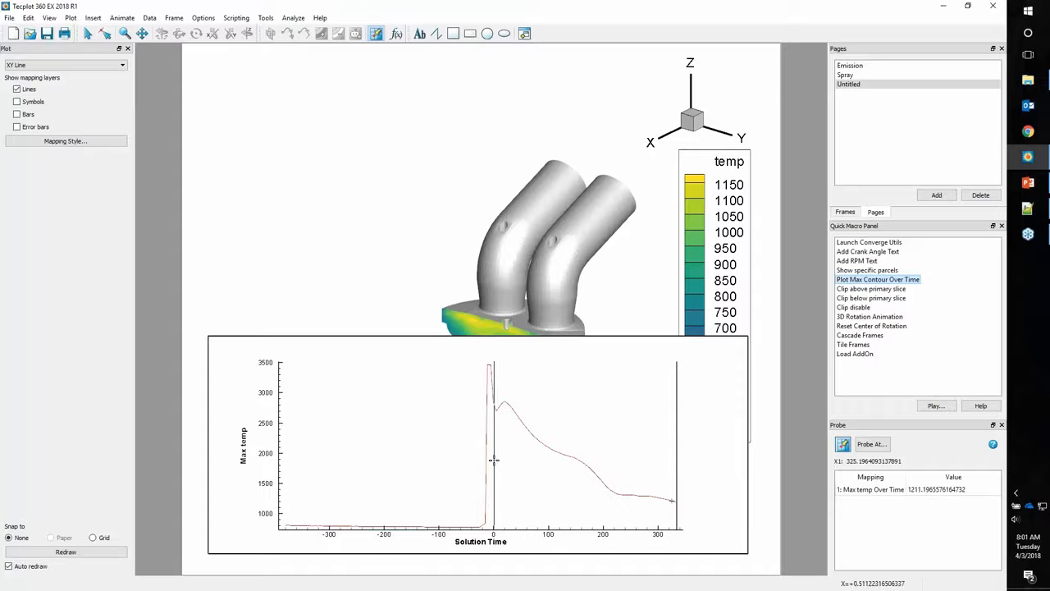
pyautogui.click(500, 458)
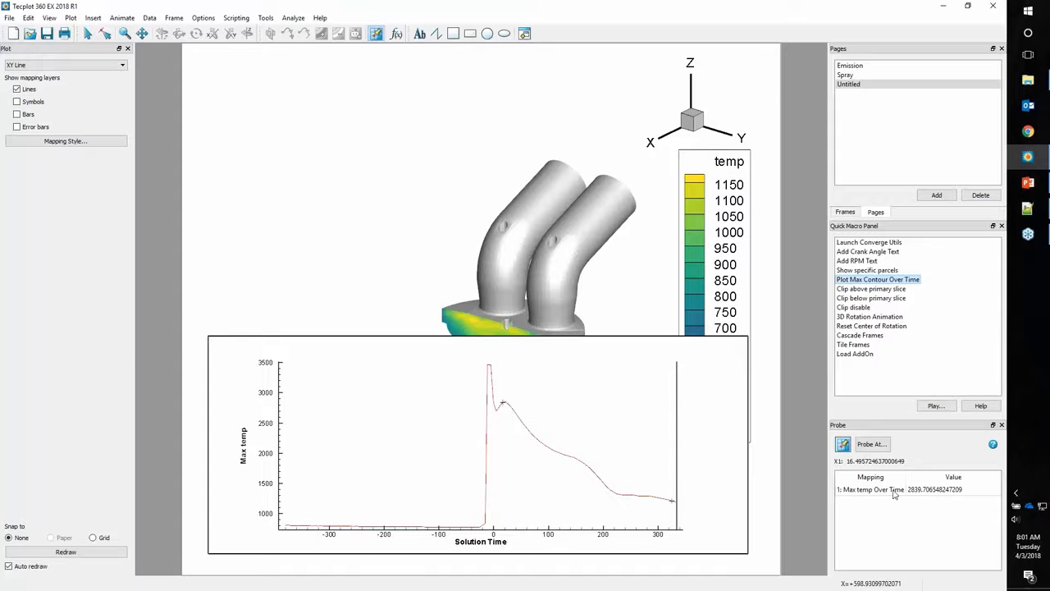
# Set the temp contour levels to a minimum of 1000 and a maximum of 3000, keeping 16 levels.
pyautogui.doubleClick(697, 193)
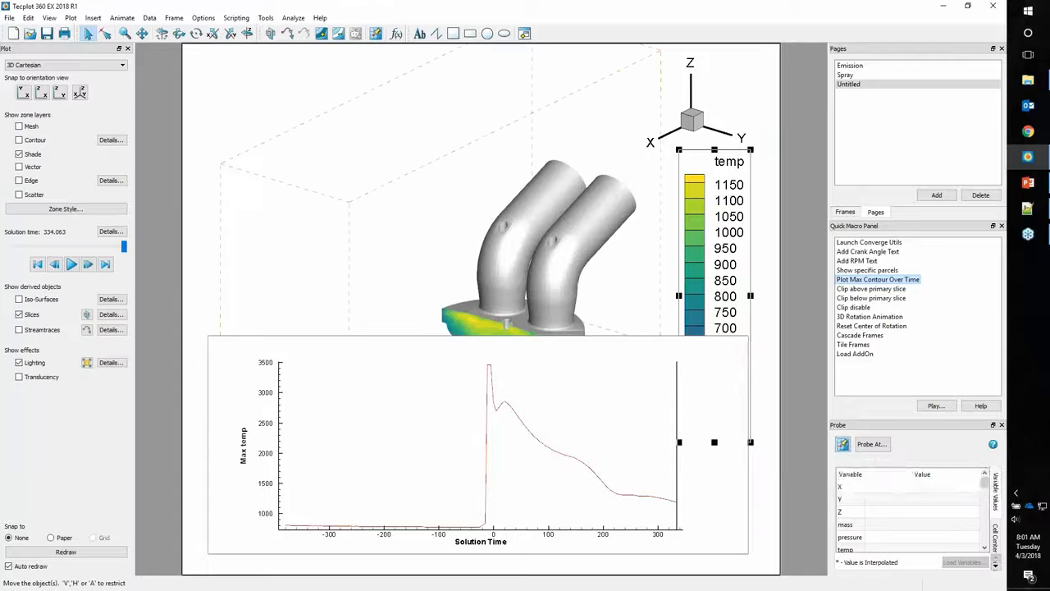
pyautogui.click(783, 179)
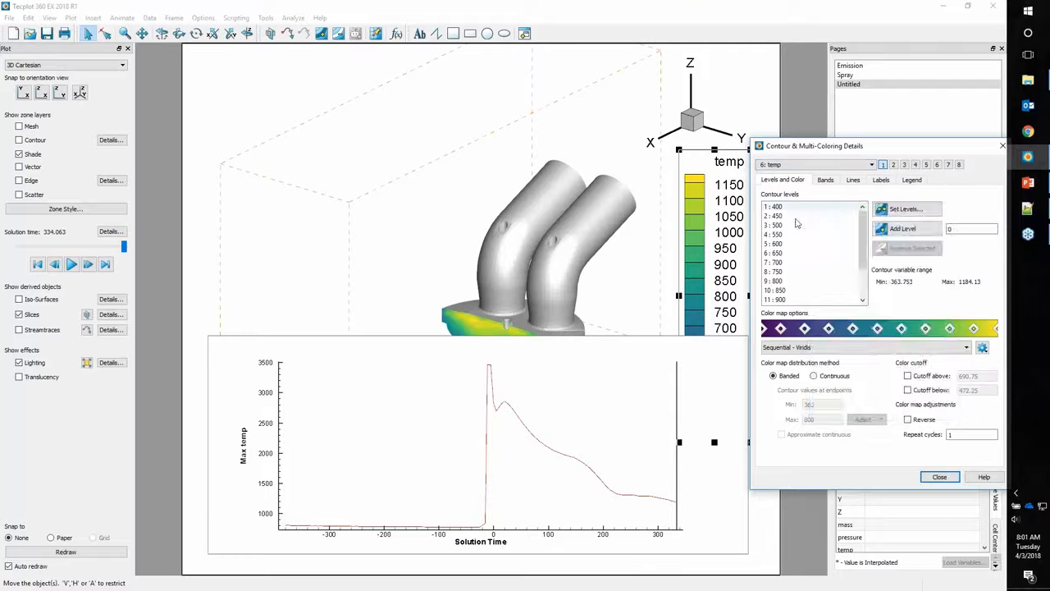
pyautogui.click(902, 209)
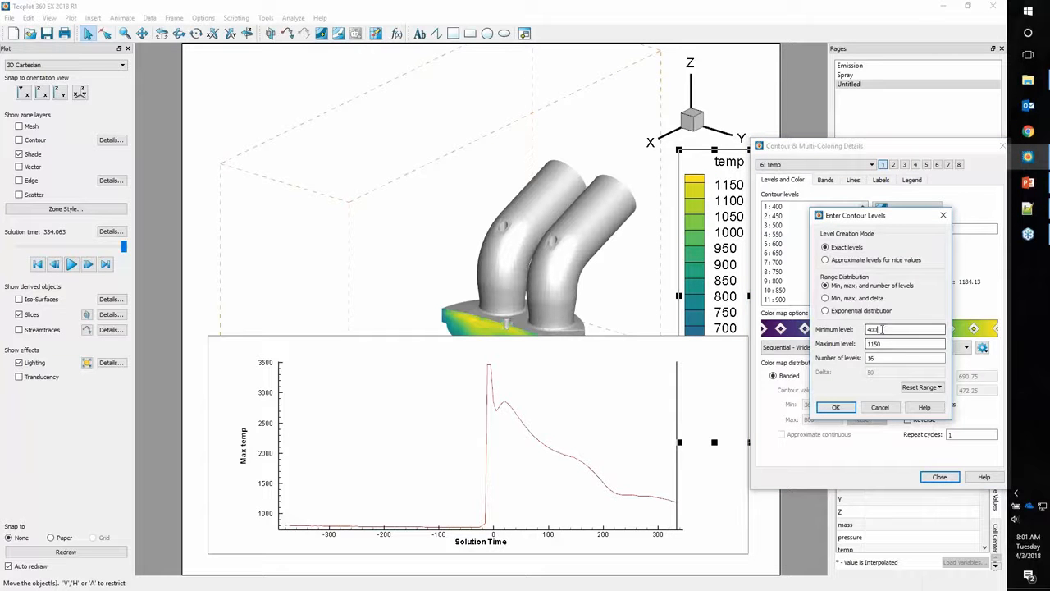
pyautogui.write('1000')
pyautogui.press('Tab')
pyautogui.write('3000')
pyautogui.press('Tab')
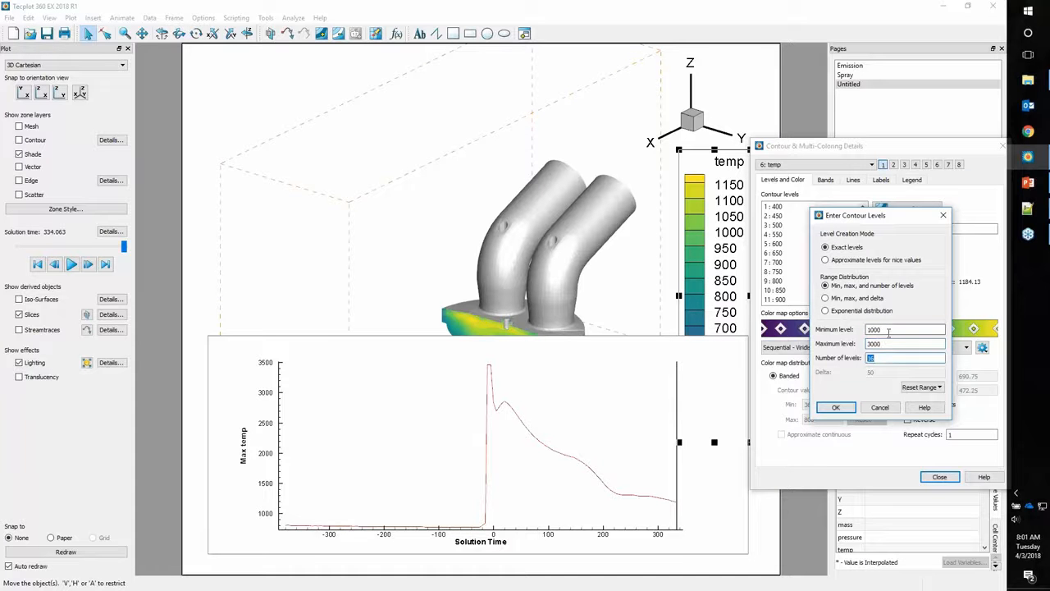
pyautogui.click(835, 407)
pyautogui.click(937, 477)
# Shrink the Max temp line plot frame and move it to the lower-left corner of the workspace.
pyautogui.click(738, 337)
pyautogui.moveTo(748, 336); pyautogui.dragTo(569, 435)
pyautogui.moveTo(447, 436); pyautogui.dragTo(386, 453)
# Shrink the 3D frame into the upper-left half of the workspace and stretch the line plot frame across the full width beneath it.
pyautogui.click(185, 183)
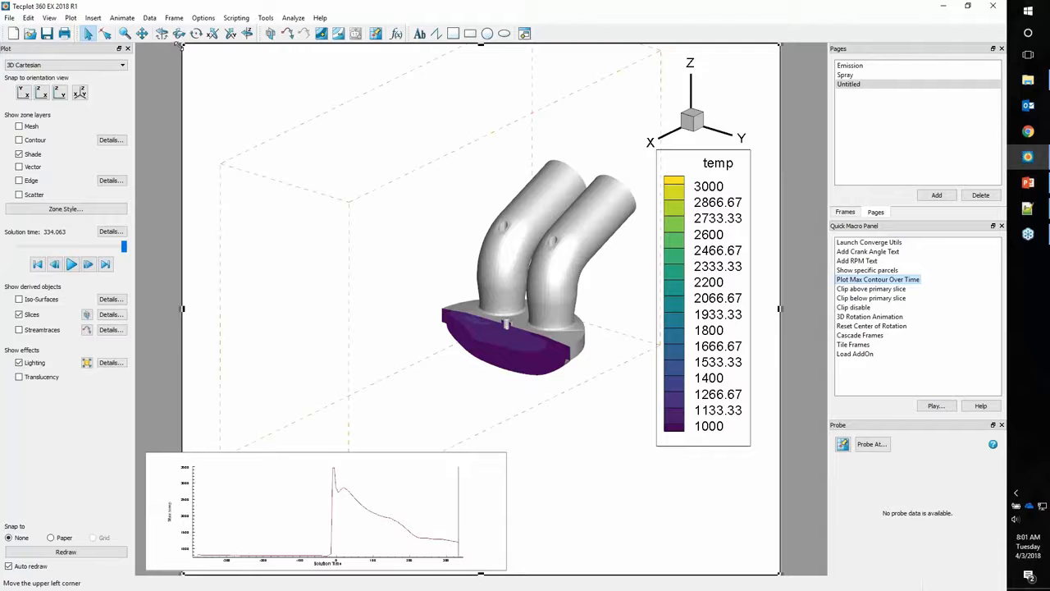
pyautogui.moveTo(182, 47); pyautogui.dragTo(209, 179)
pyautogui.moveTo(362, 179); pyautogui.dragTo(296, 48)
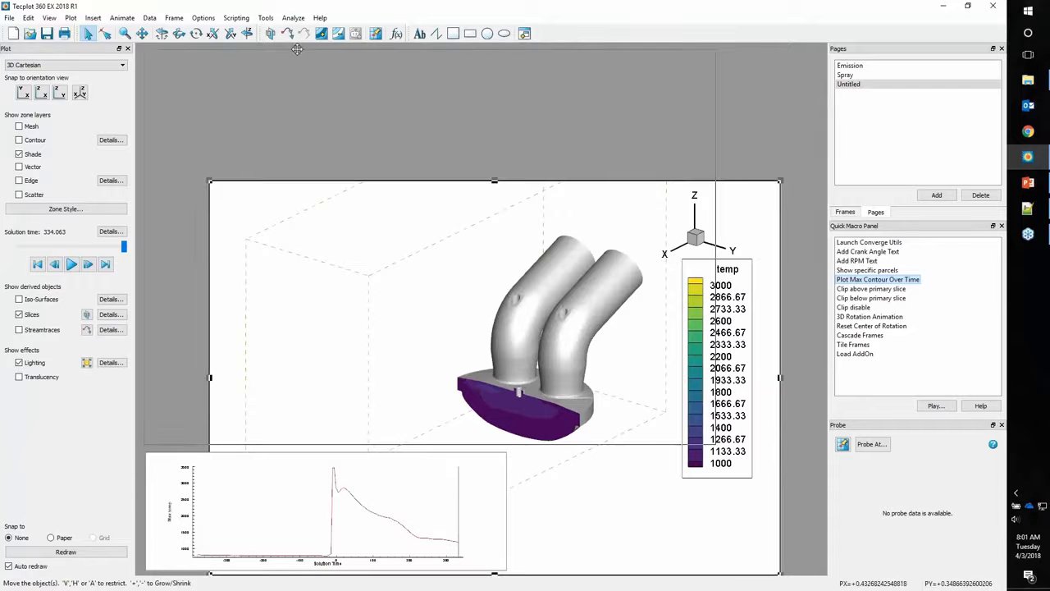
pyautogui.moveTo(714, 248); pyautogui.dragTo(503, 248)
pyautogui.moveTo(506, 515); pyautogui.dragTo(817, 512)
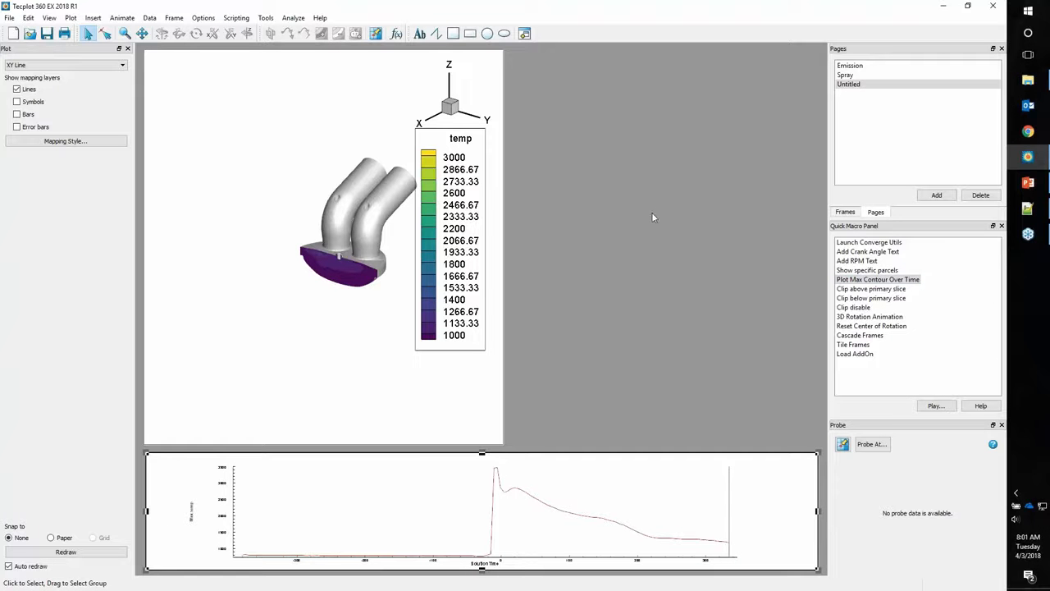
pyautogui.moveTo(481, 452); pyautogui.dragTo(482, 447)
# Move the temp legend down into the 3D frame's lower-right corner, clear of the enlarged geometry.
pyautogui.scroll(6, 344, 195)
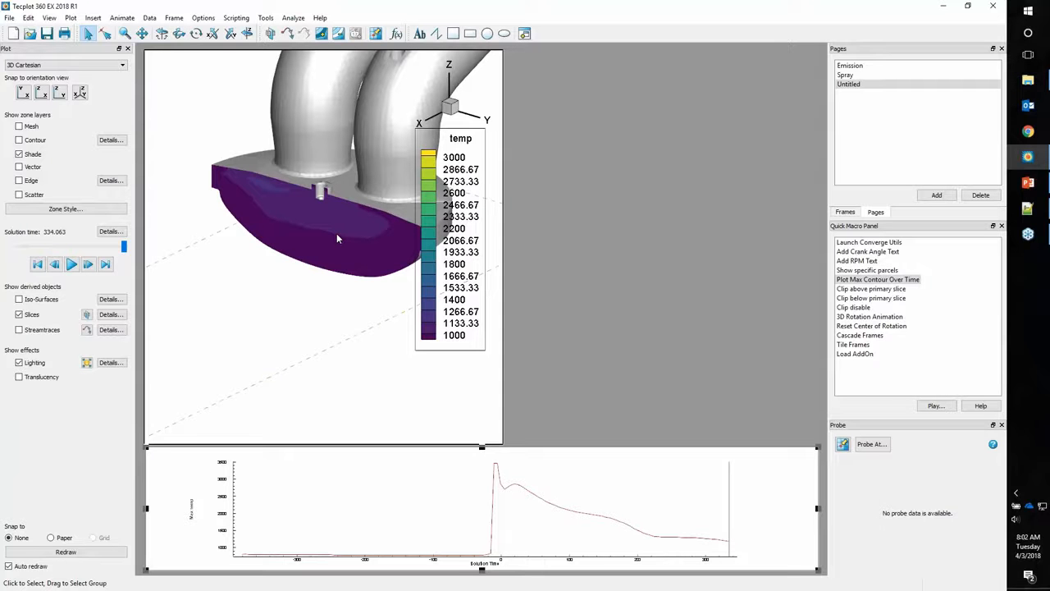
pyautogui.click(438, 157)
pyautogui.moveTo(438, 137); pyautogui.dragTo(451, 224)
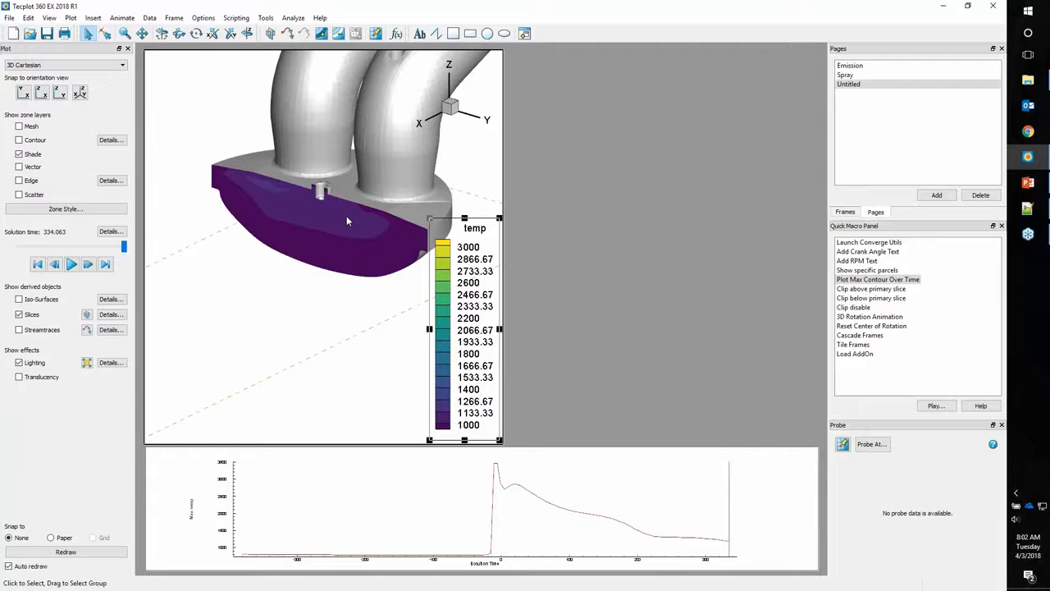
# Show the mesh on the temperature slice and bring the area around the injector into close view.
pyautogui.click(305, 228)
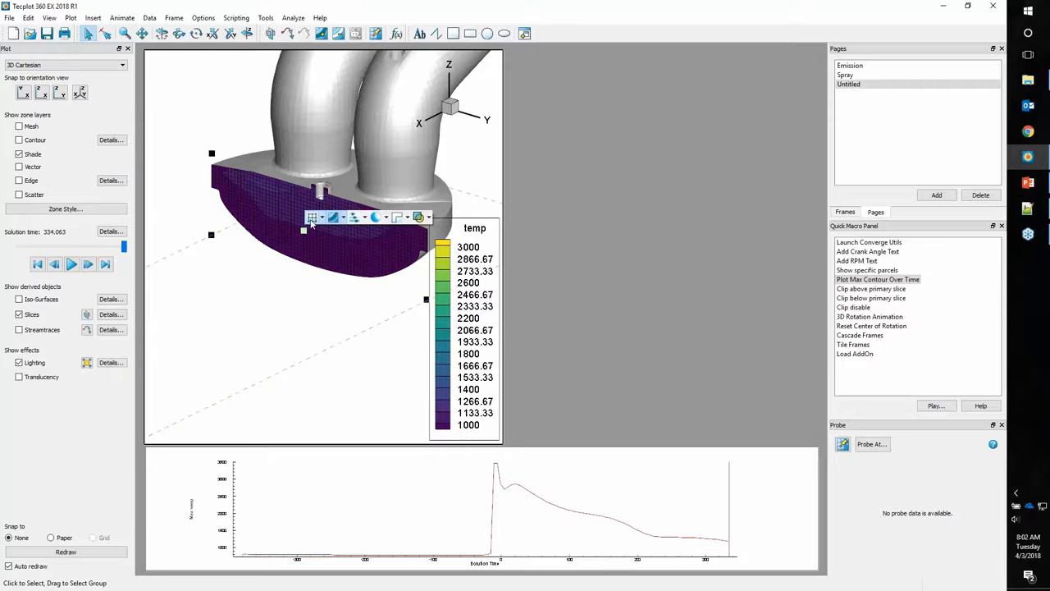
pyautogui.moveTo(309, 192); pyautogui.dragTo(312, 315, button='middle')
pyautogui.moveTo(307, 176)
pyautogui.mouseDown(button='right')
pyautogui.moveTo(311, 222)
pyautogui.moveTo(319, 191)
pyautogui.mouseUp(button='right')
pyautogui.moveTo(323, 176); pyautogui.dragTo(319, 212, button='middle')
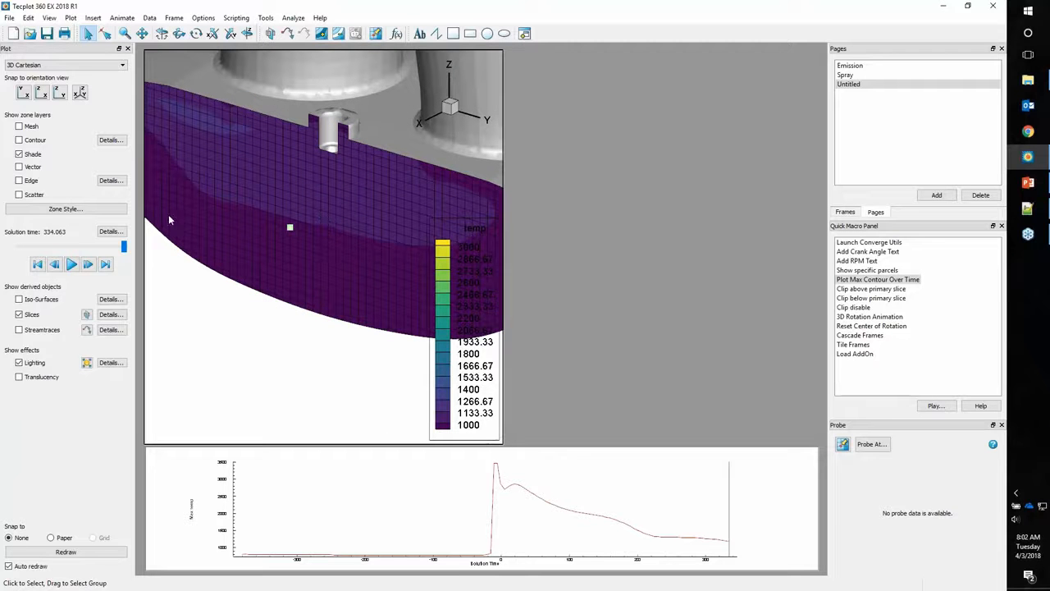
# Set the solution time to 4.12175 and frame the hot region on the slice.
pyautogui.moveTo(123, 246); pyautogui.dragTo(74, 246)
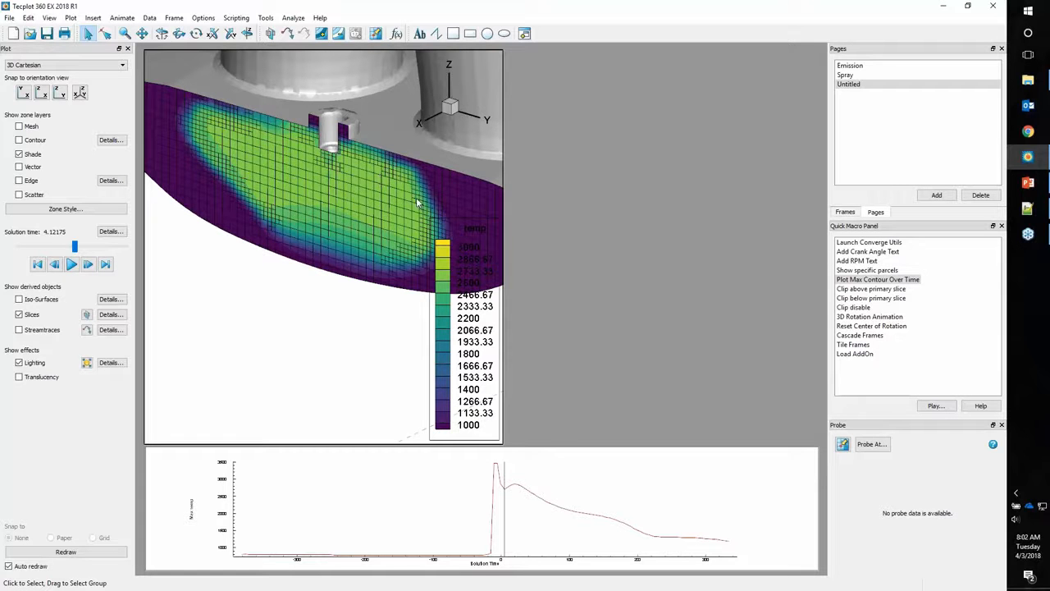
pyautogui.moveTo(375, 191); pyautogui.dragTo(362, 173, button='middle')
pyautogui.moveTo(362, 173); pyautogui.dragTo(360, 152, button='right')
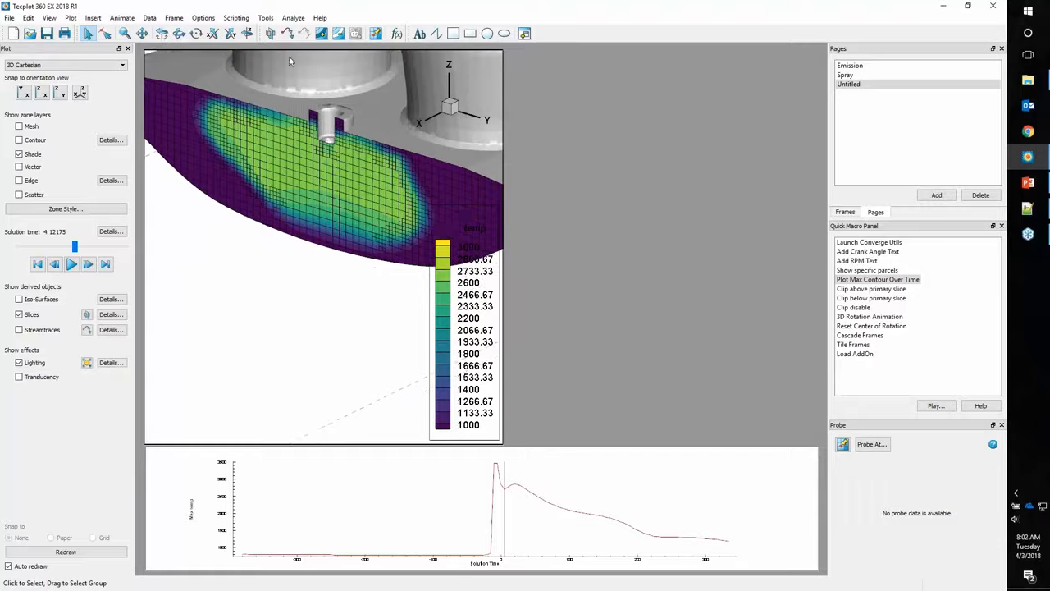
# Duplicate the 3D frame, place the copy beside the original, and narrow it so the two do not overlap.
pyautogui.click(503, 52)
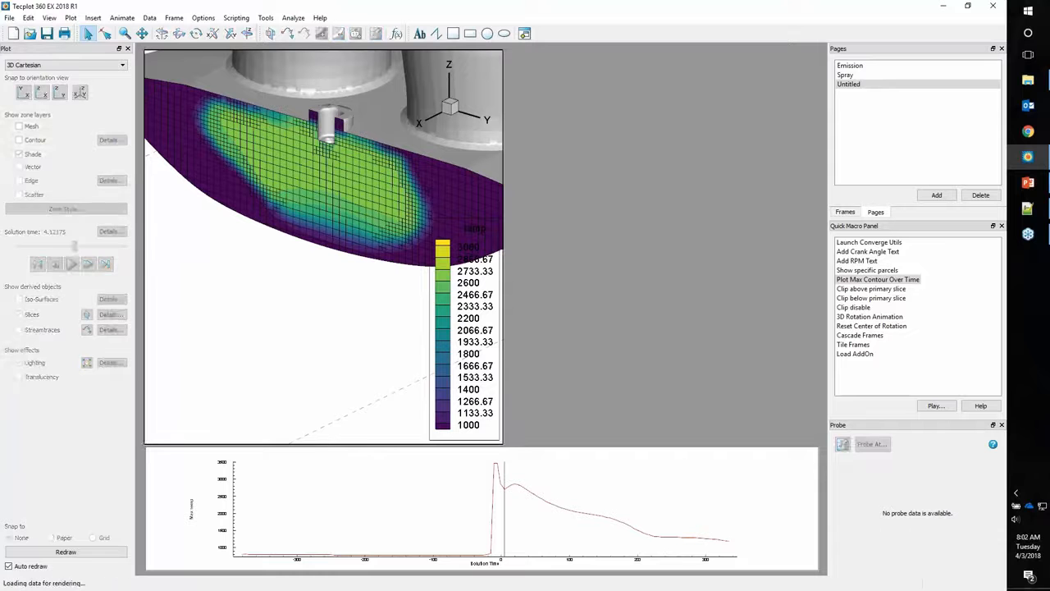
pyautogui.moveTo(449, 49); pyautogui.dragTo(768, 47)
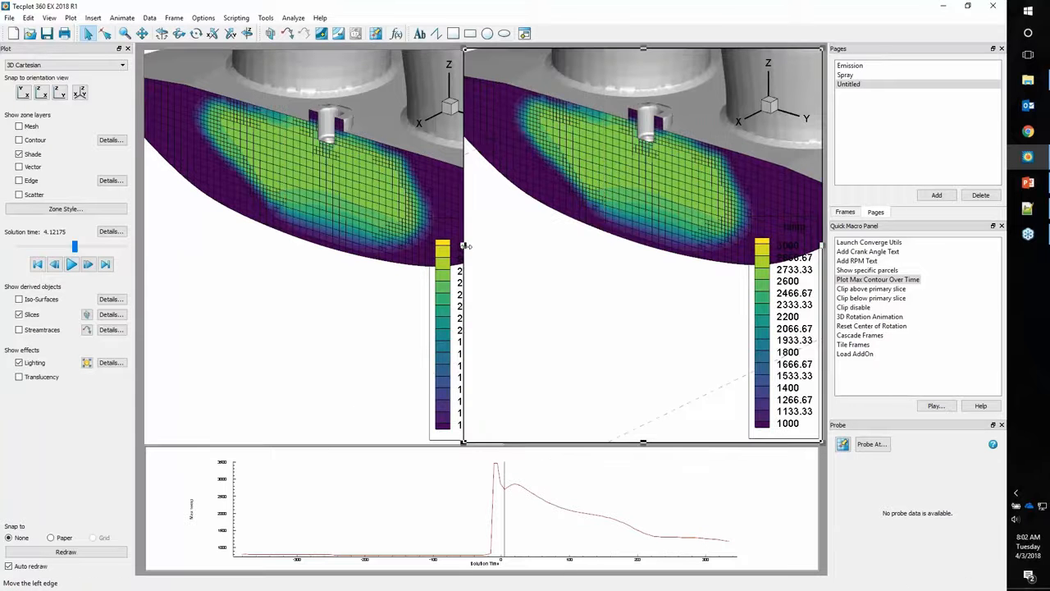
pyautogui.moveTo(465, 246); pyautogui.dragTo(510, 245)
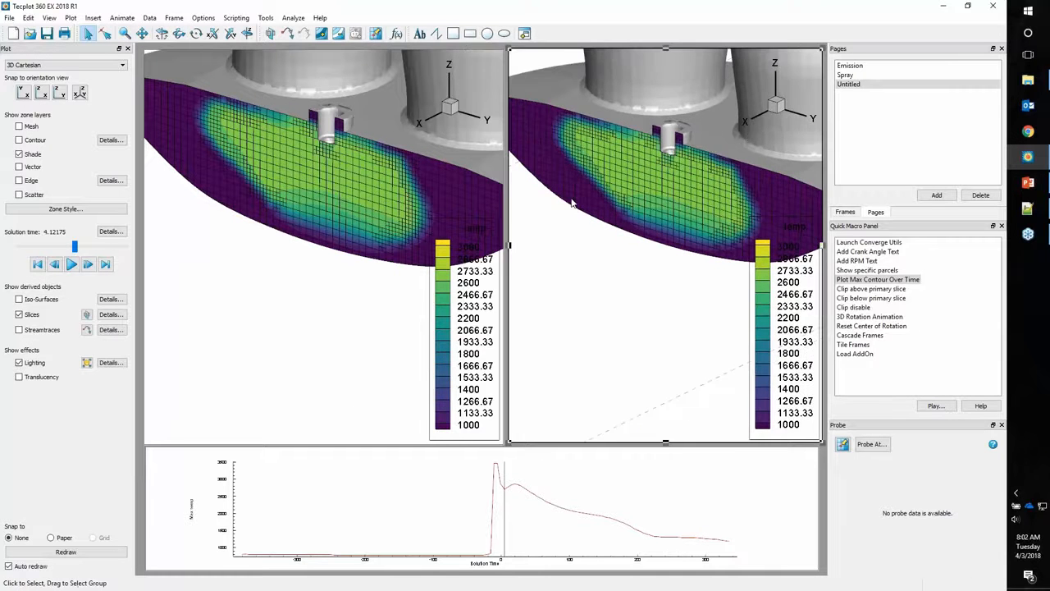
# Disable clipping in the duplicated 3D frame, switch its slice to a Y-plane, and place it through one pair of valves.
pyautogui.doubleClick(848, 307)
pyautogui.keyDown('ctrl'); pyautogui.moveTo(656, 174); pyautogui.dragTo(646, 224, button='right'); pyautogui.keyUp('ctrl')
pyautogui.click(87, 314)
pyautogui.click(660, 142)
pyautogui.press('y')
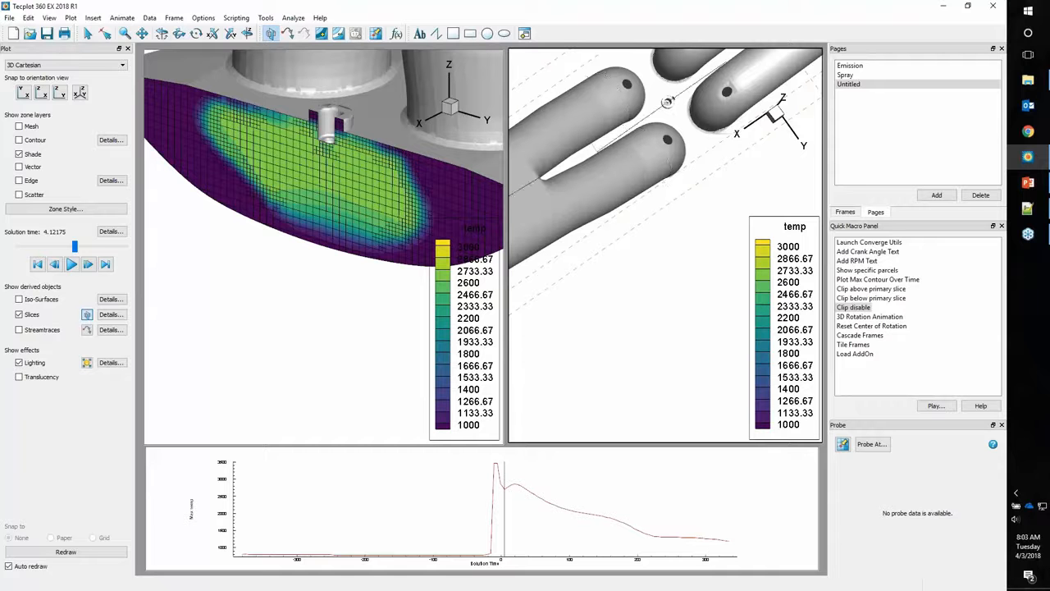
pyautogui.click(660, 142)
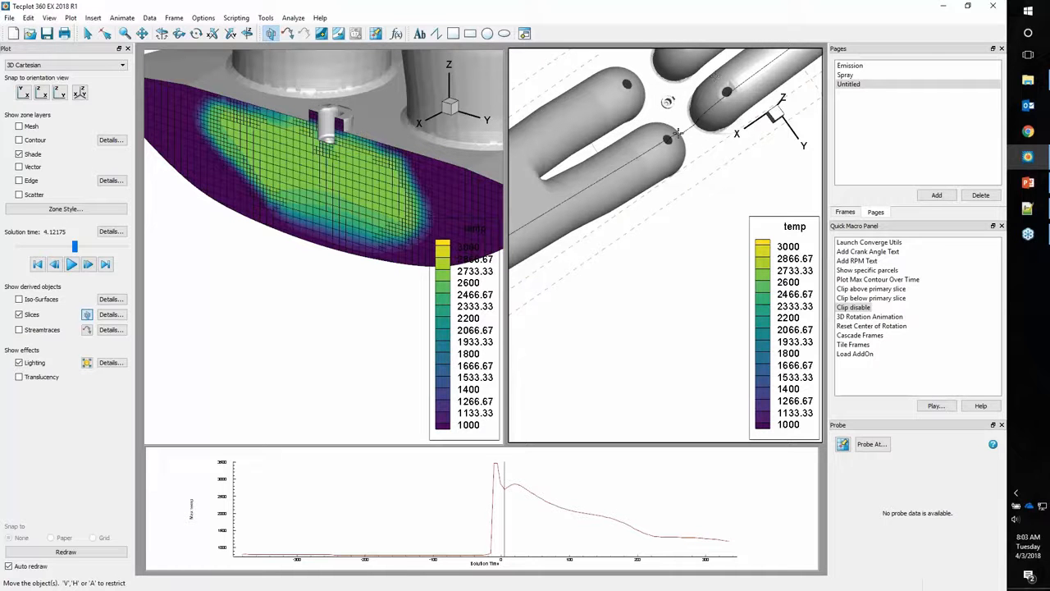
# Snap the duplicated frame to the X-Z view and hide its zone shading and the slice's mesh.
pyautogui.click(41, 92)
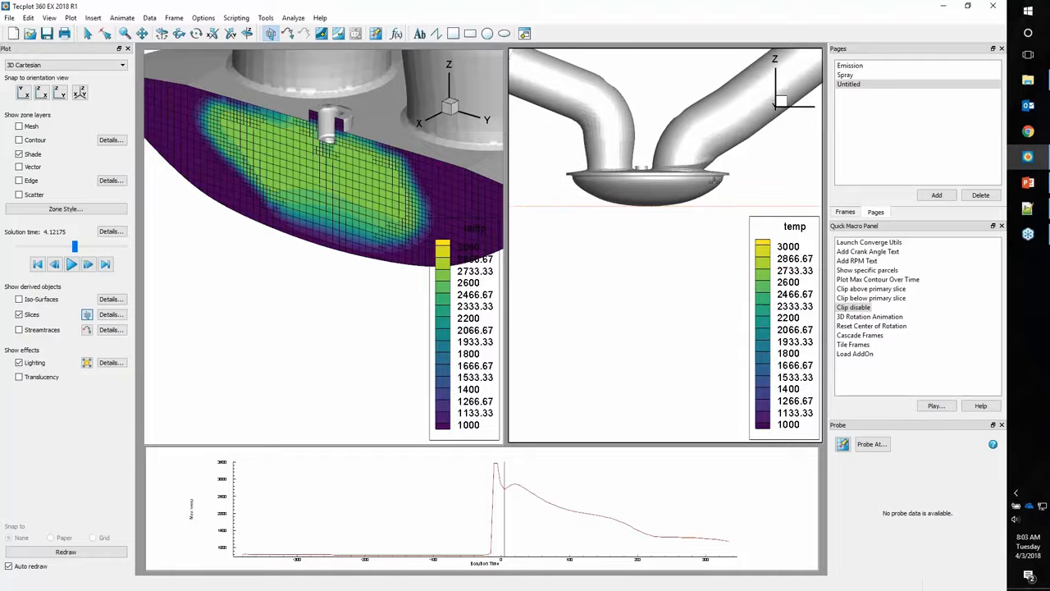
pyautogui.click(34, 155)
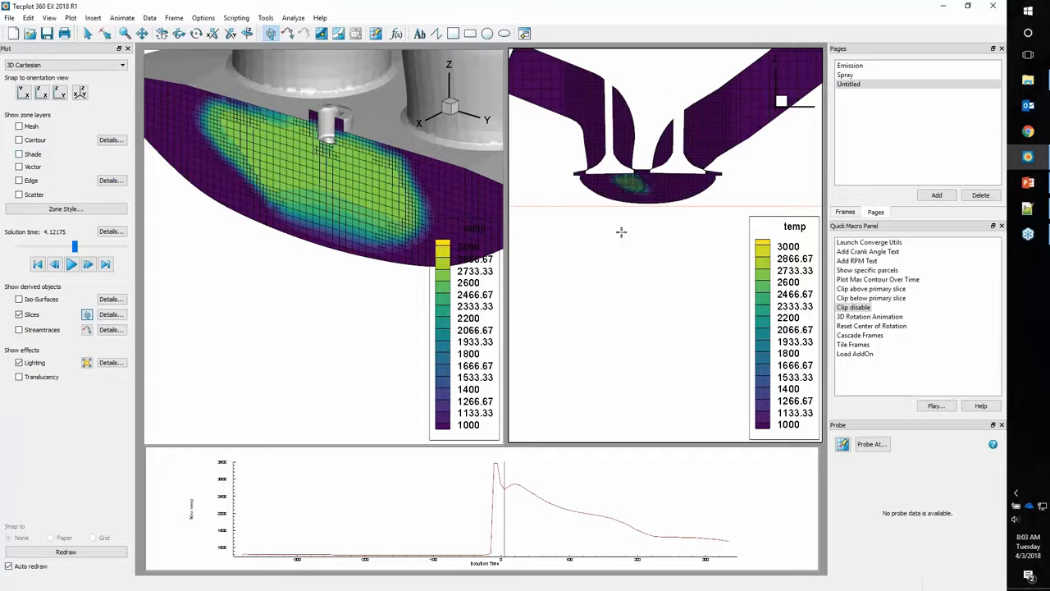
pyautogui.moveTo(648, 213)
pyautogui.mouseDown(button='right')
pyautogui.moveTo(644, 166)
pyautogui.moveTo(634, 163)
pyautogui.mouseUp(button='right')
pyautogui.rightClick(640, 144)
pyautogui.click(647, 134)
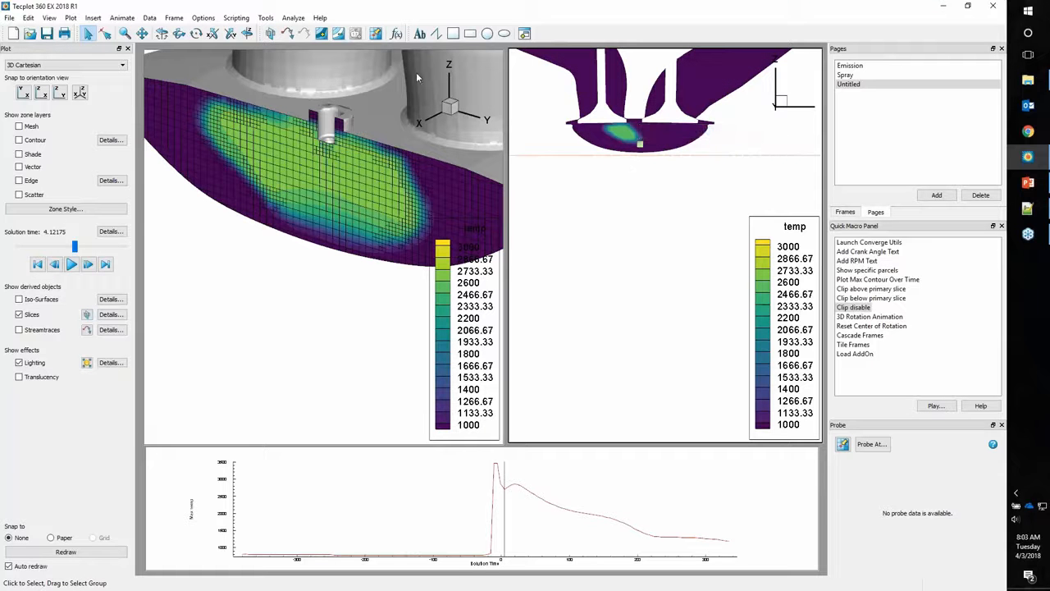
# Animate the page through solution time and stop the playback at 259.208.
pyautogui.click(71, 263)
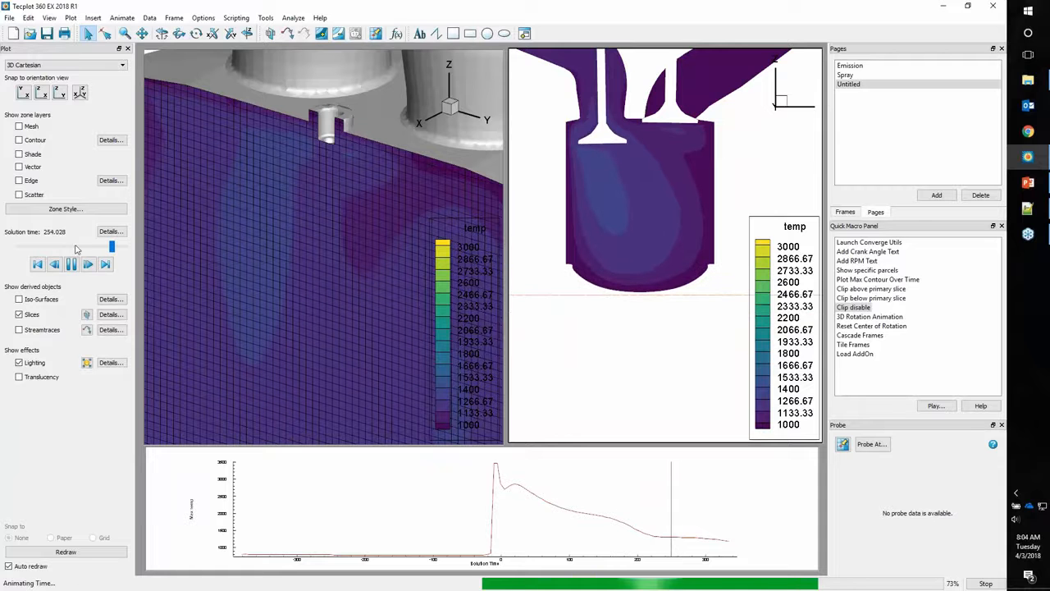
pyautogui.click(632, 373)
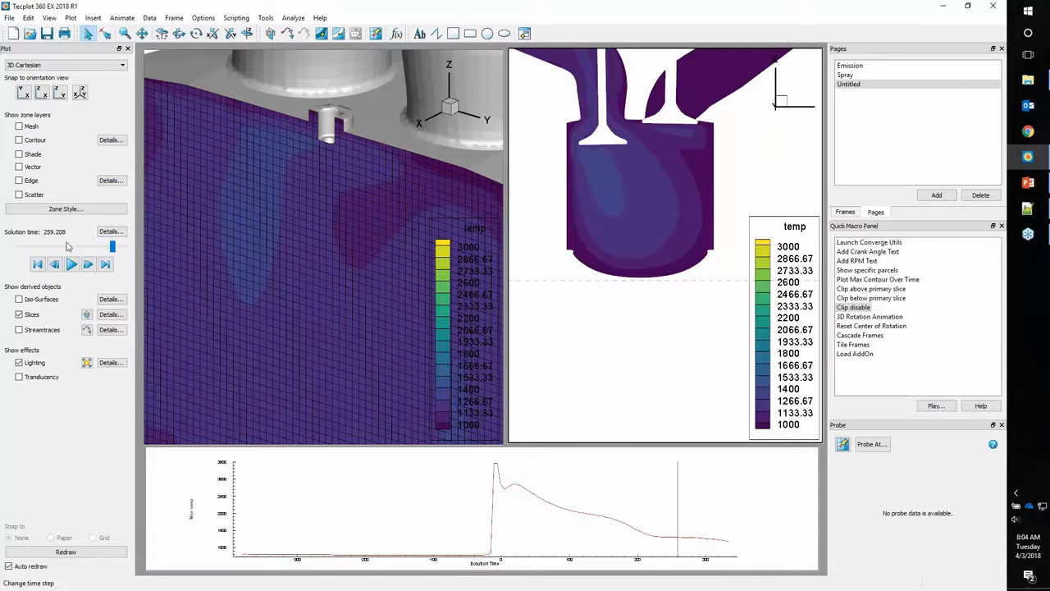
pyautogui.click(110, 232)
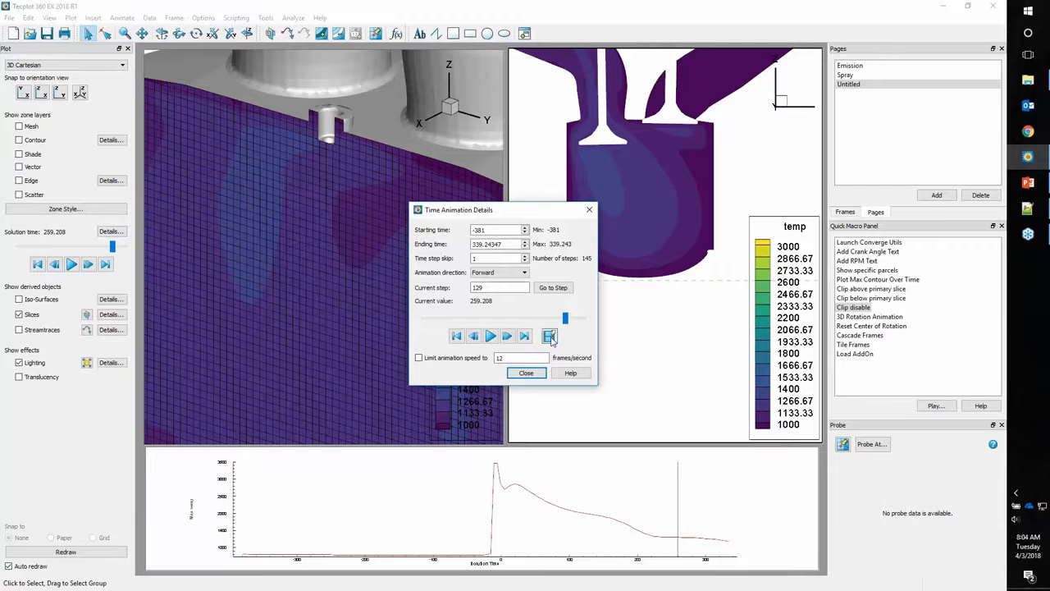
pyautogui.click(549, 336)
pyautogui.click(495, 214)
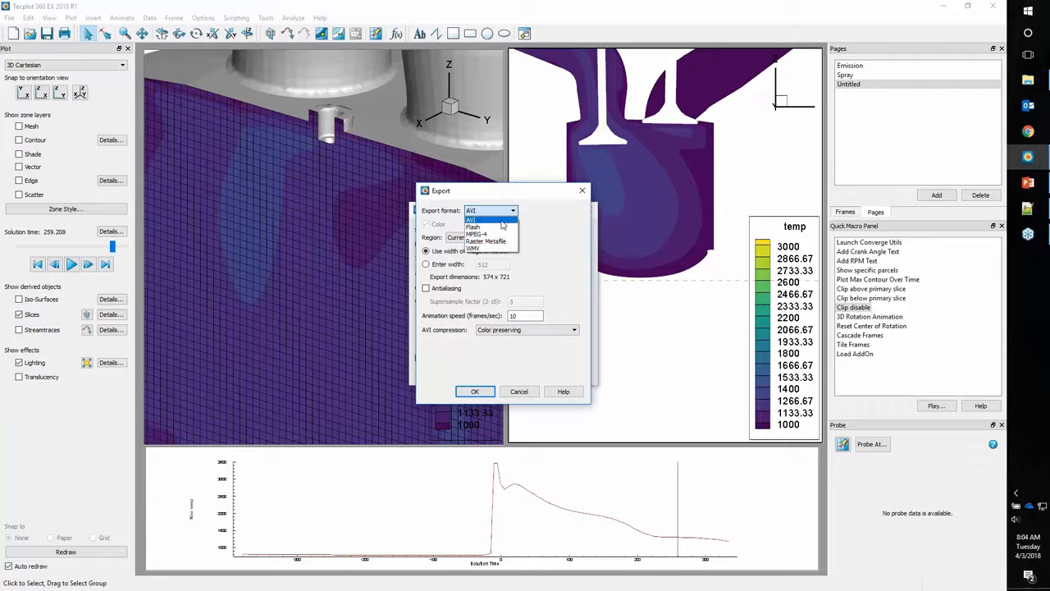
pyautogui.click(550, 239)
pyautogui.click(432, 290)
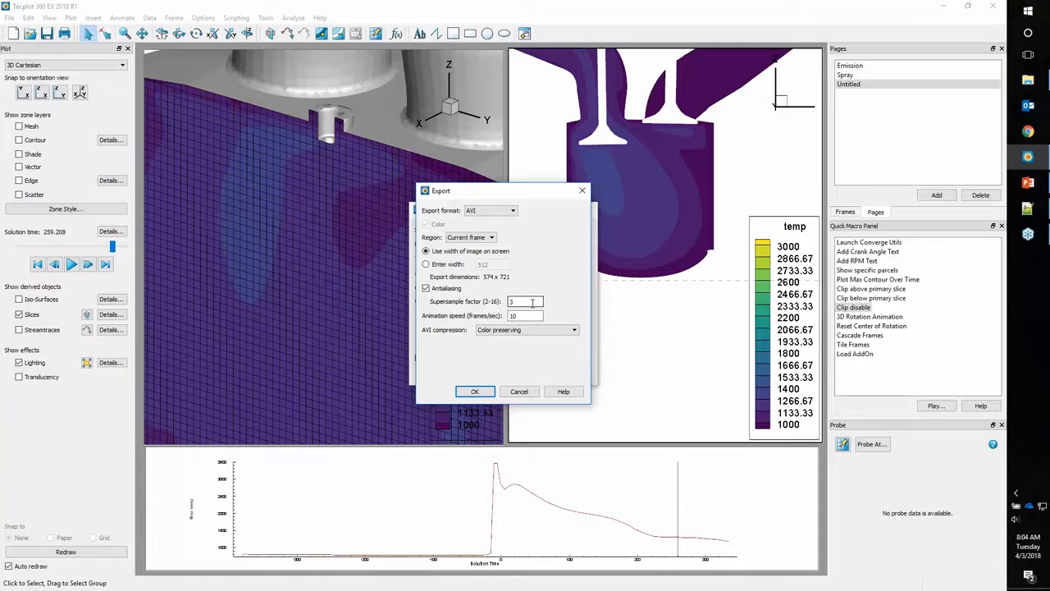
pyautogui.click(426, 264)
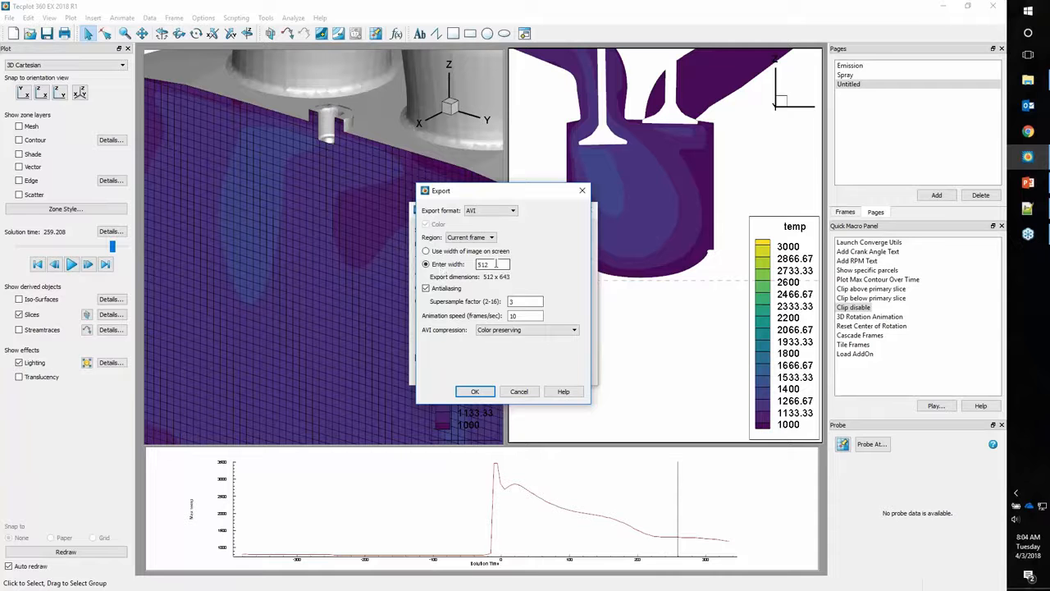
pyautogui.click(519, 392)
pyautogui.click(528, 375)
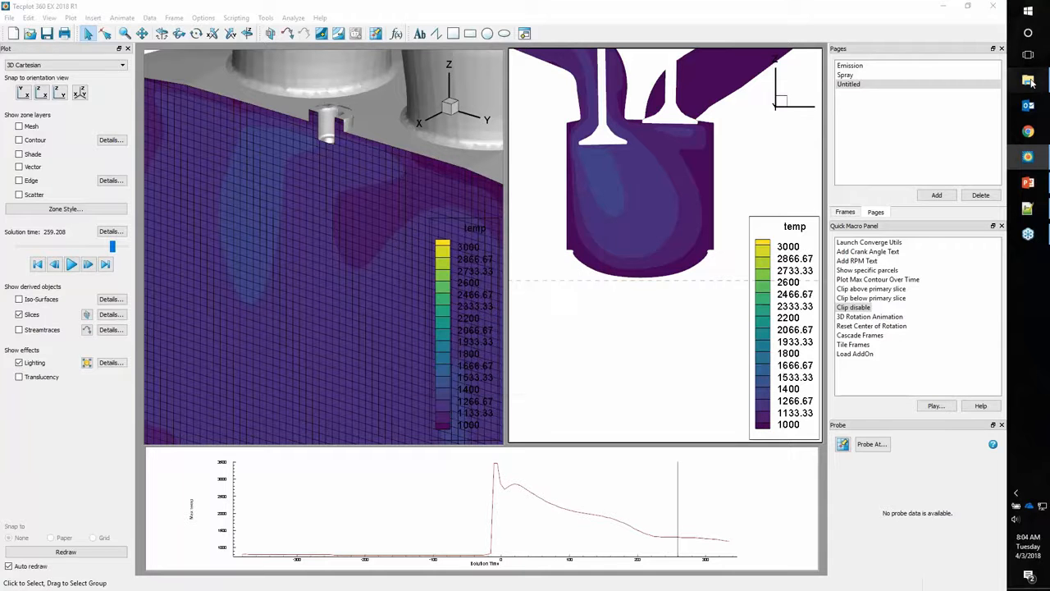
# Play Temperature.mp4 from the ICE_GDI_Run1 folder in VLC, close it, and return to Tecplot 360.
pyautogui.click(1030, 81)
pyautogui.doubleClick(211, 136)
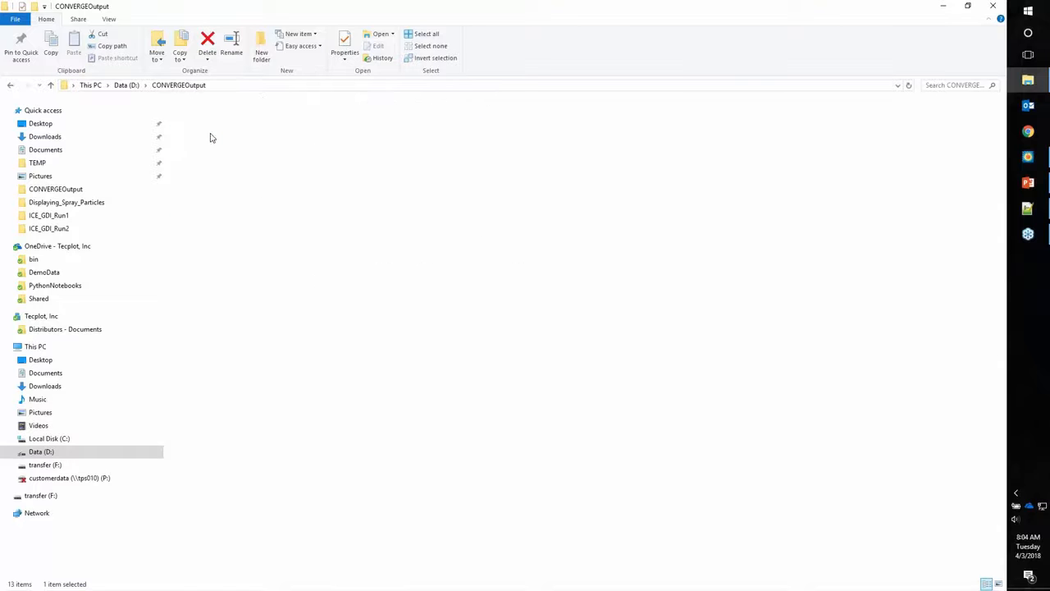
pyautogui.scroll(-20, 233, 287)
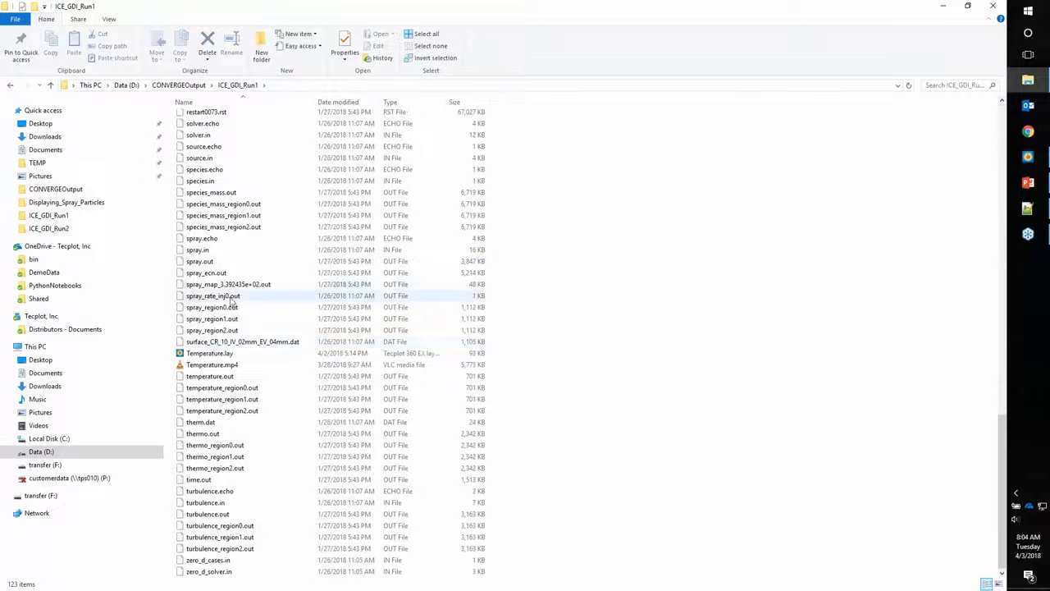
pyautogui.doubleClick(213, 365)
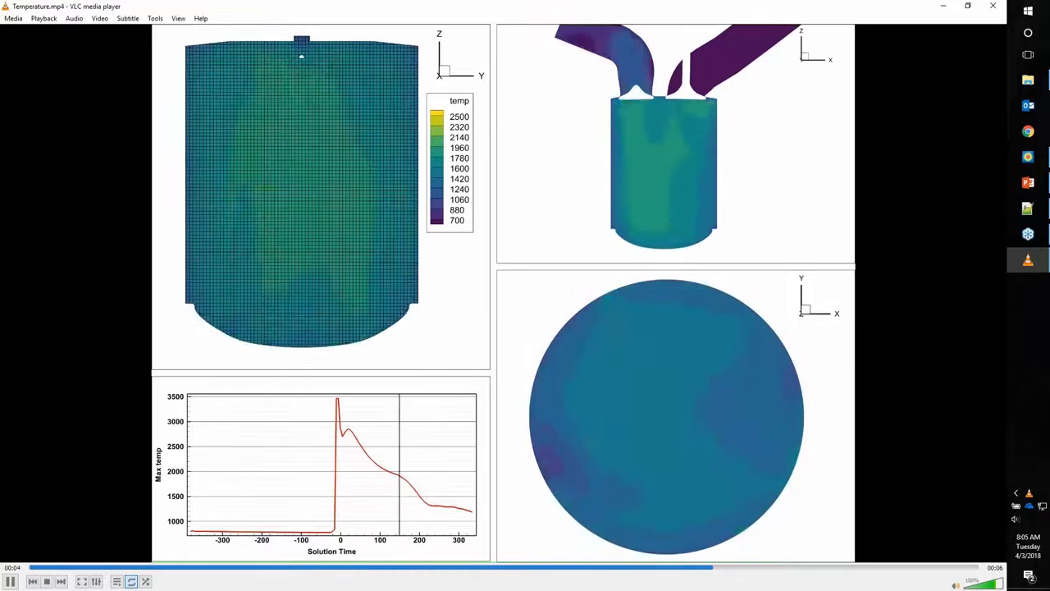
pyautogui.click(994, 8)
pyautogui.click(943, 7)
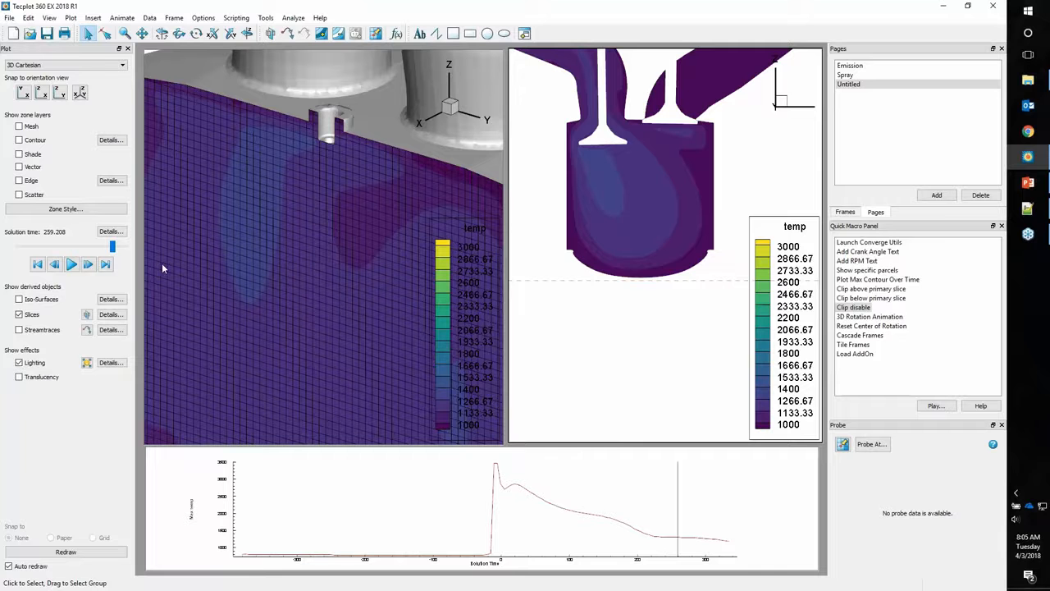
# Open the iso-surface settings and probe the temperature in the warmer region of the meshed slice.
pyautogui.click(110, 298)
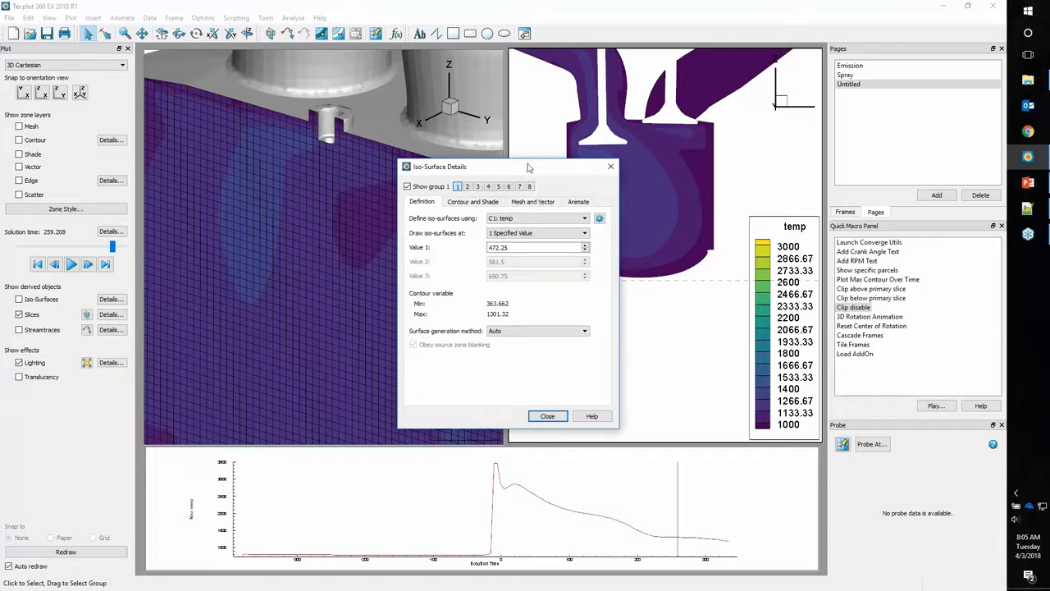
pyautogui.moveTo(527, 170); pyautogui.dragTo(660, 183)
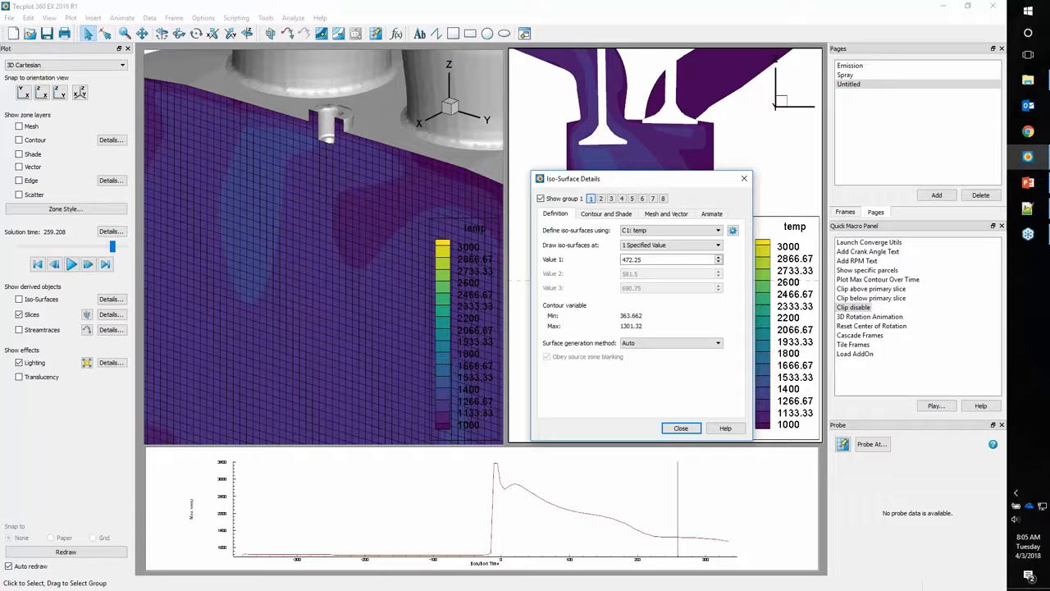
pyautogui.moveTo(610, 182); pyautogui.dragTo(612, 173)
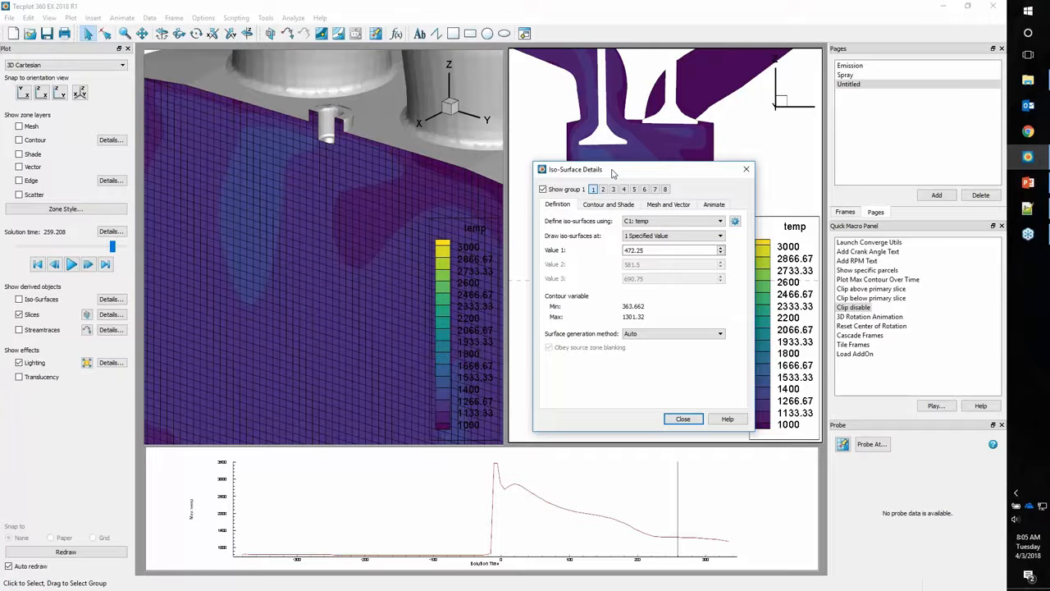
pyautogui.click(376, 35)
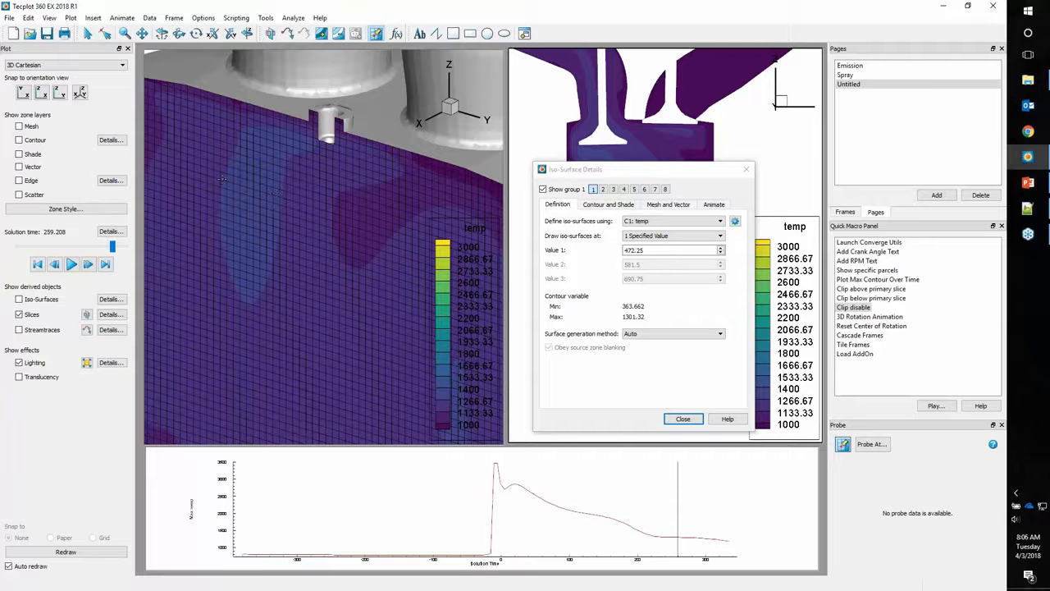
pyautogui.click(207, 208)
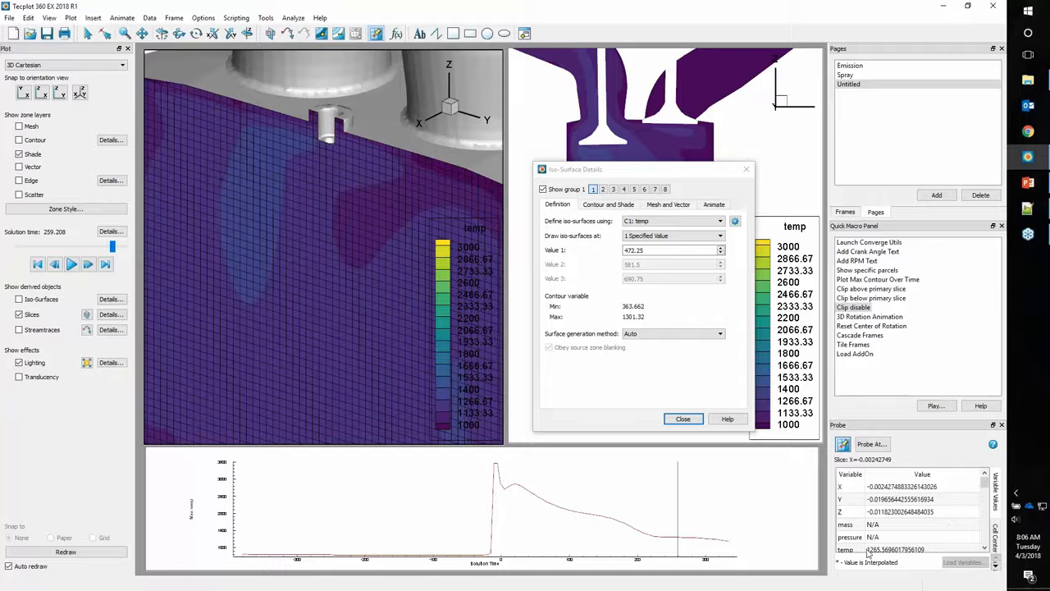
# Show an iso-surface of temp at 1265 in the meshed-slice frame and disable clipping there.
pyautogui.doubleClick(634, 250)
pyautogui.write('1265')
pyautogui.click(41, 300)
pyautogui.doubleClick(849, 307)
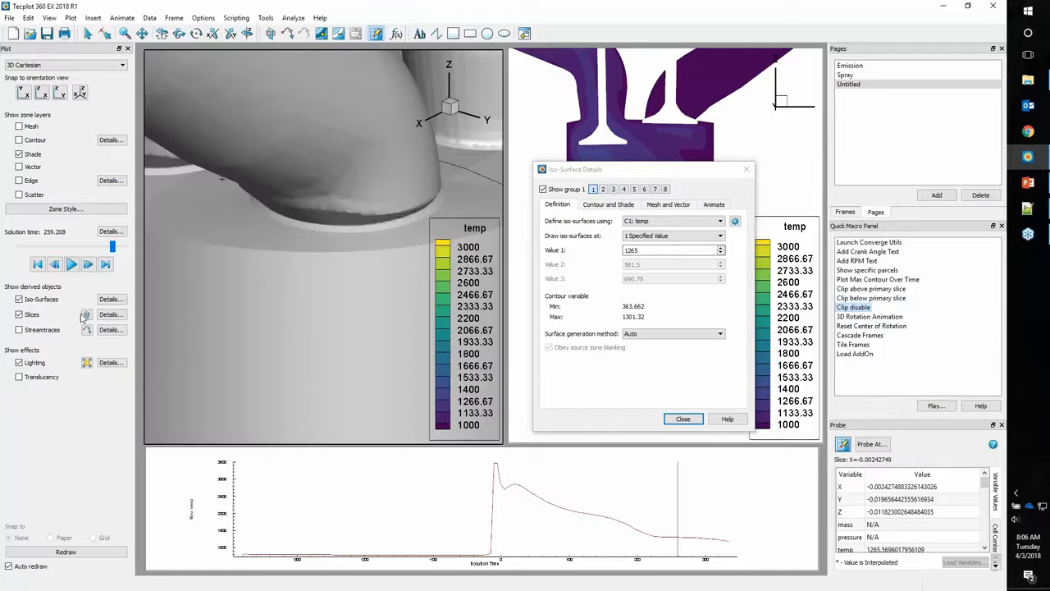
# Turn on translucency in the meshed-slice frame and set the surface translucency of all its zones to 90.
pyautogui.click(29, 379)
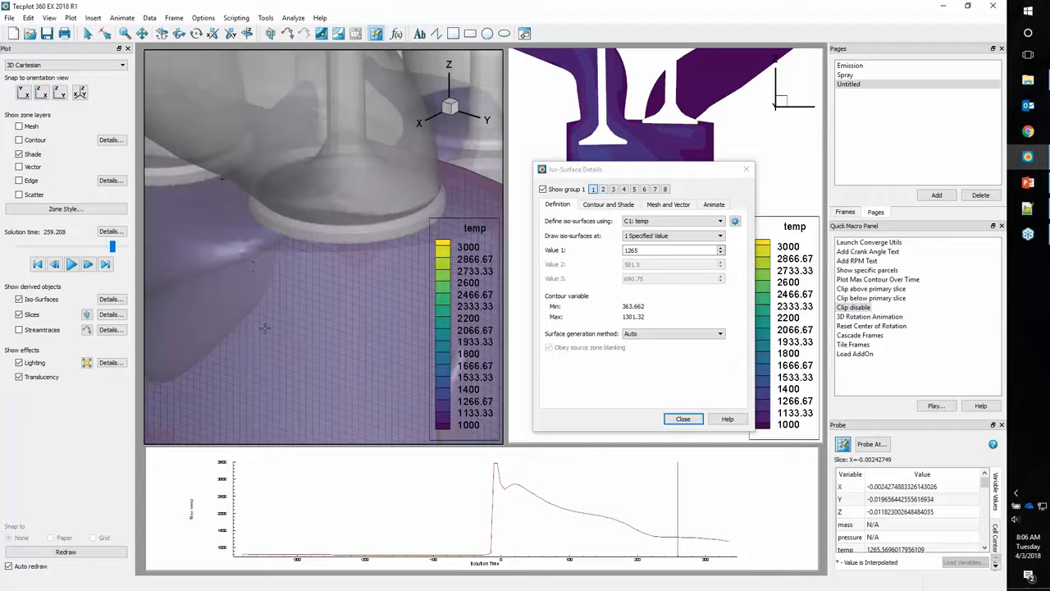
pyautogui.click(66, 208)
pyautogui.moveTo(361, 218); pyautogui.dragTo(360, 389)
pyautogui.click(443, 182)
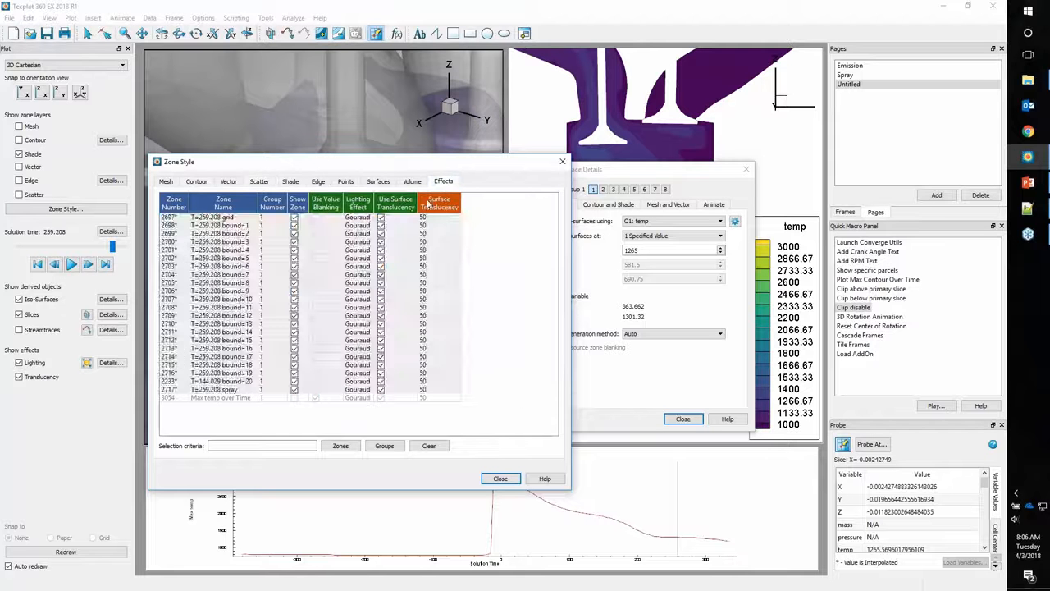
pyautogui.click(435, 220)
pyautogui.click(459, 321)
pyautogui.click(499, 478)
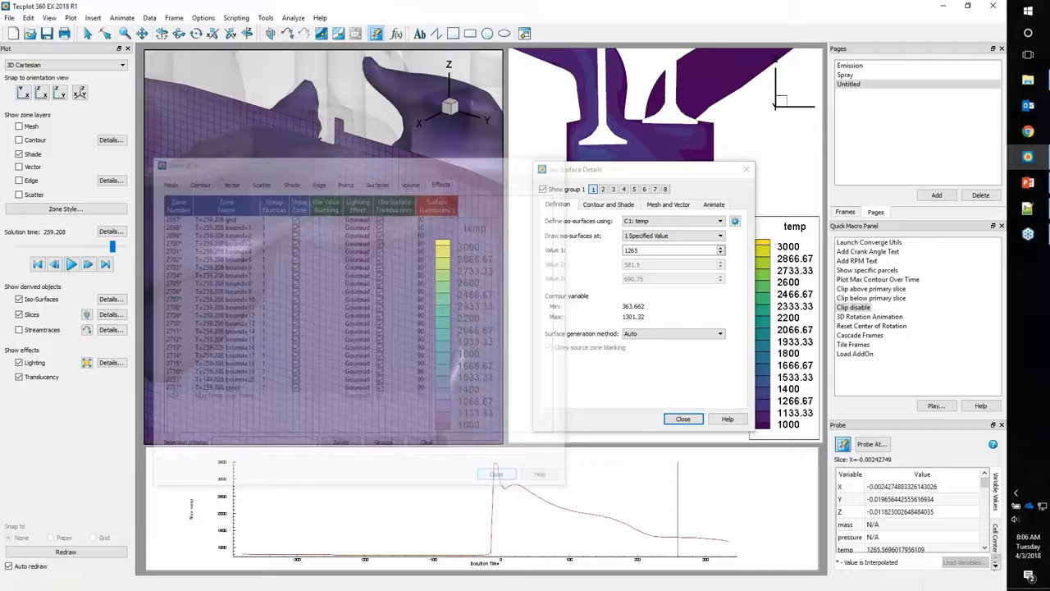
pyautogui.moveTo(275, 295)
pyautogui.keyDown('ctrl'); pyautogui.mouseDown(button='right')
pyautogui.moveTo(308, 267)
pyautogui.moveTo(272, 298)
pyautogui.mouseUp(button='right'); pyautogui.keyUp('ctrl')
pyautogui.click(272, 298)
pyautogui.moveTo(280, 329); pyautogui.dragTo(264, 247, button='middle')
pyautogui.moveTo(264, 247); pyautogui.dragTo(279, 270, button='right')
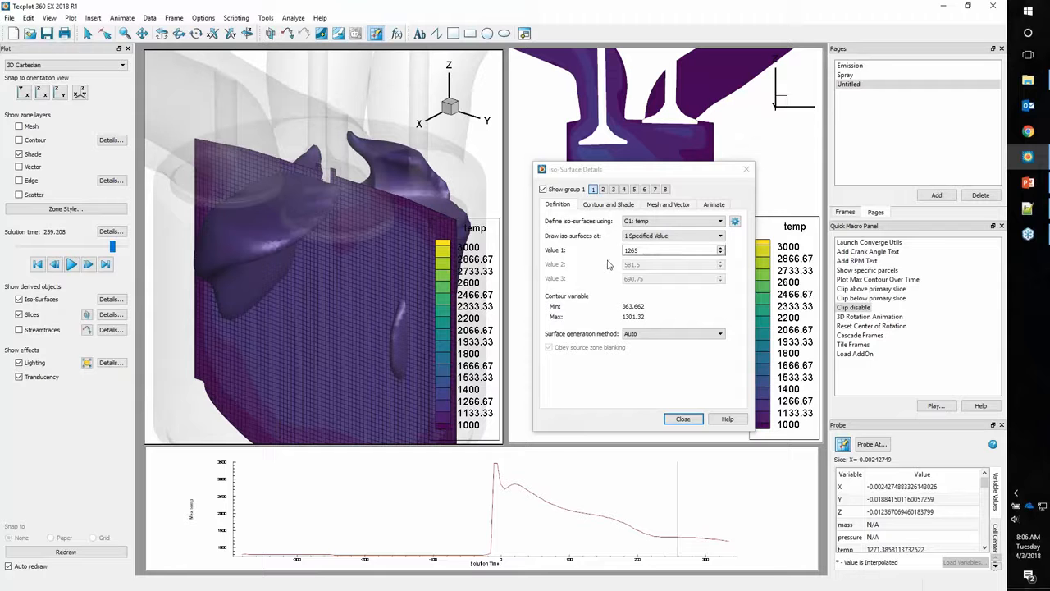
pyautogui.click(639, 251)
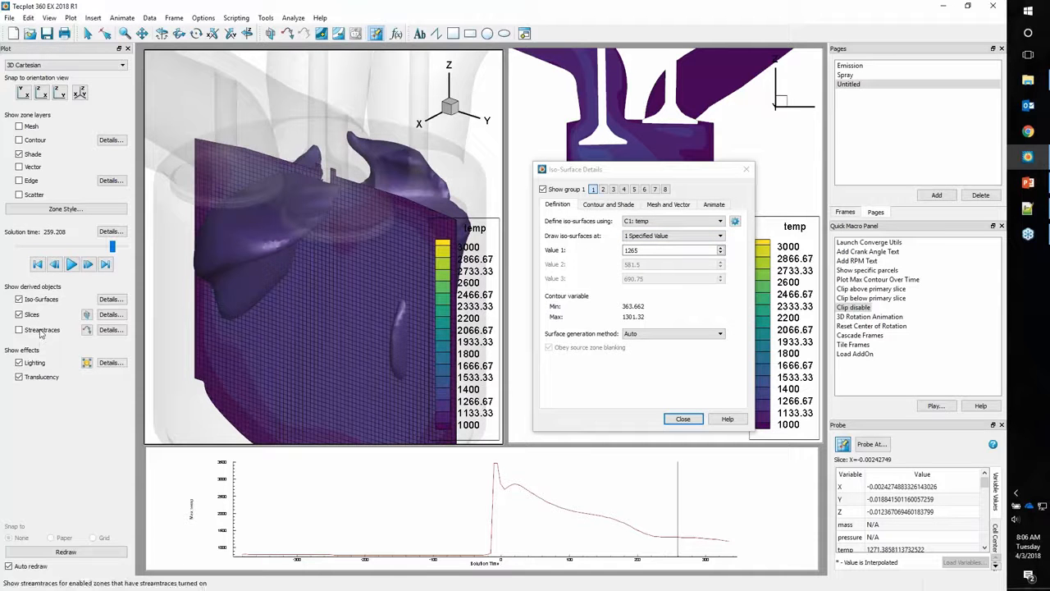
# Set the streamtrace format to Volume Ribbon and close the iso-surface and streamtrace settings.
pyautogui.click(109, 329)
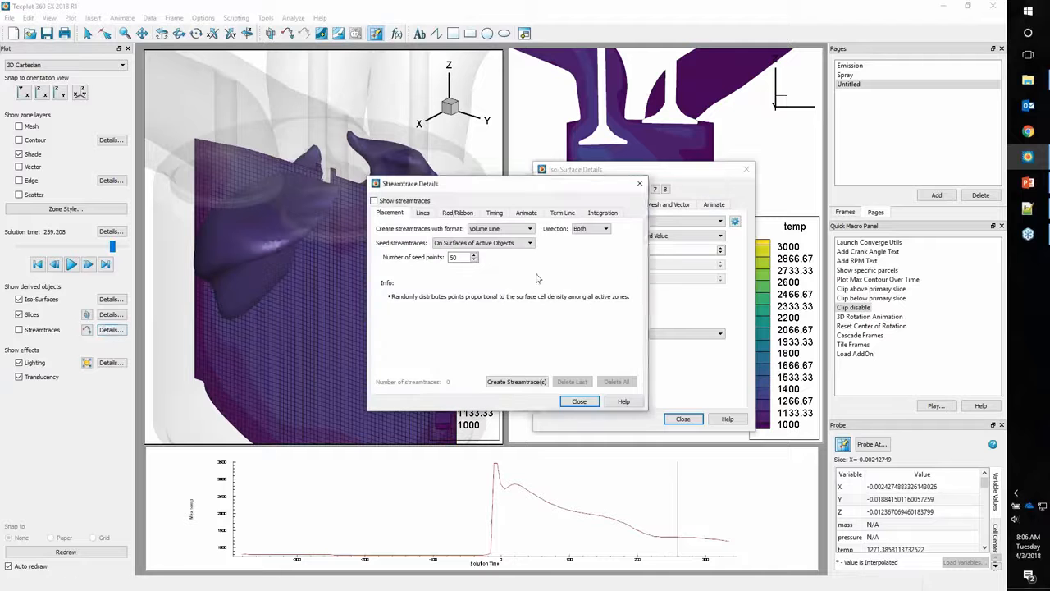
pyautogui.click(745, 170)
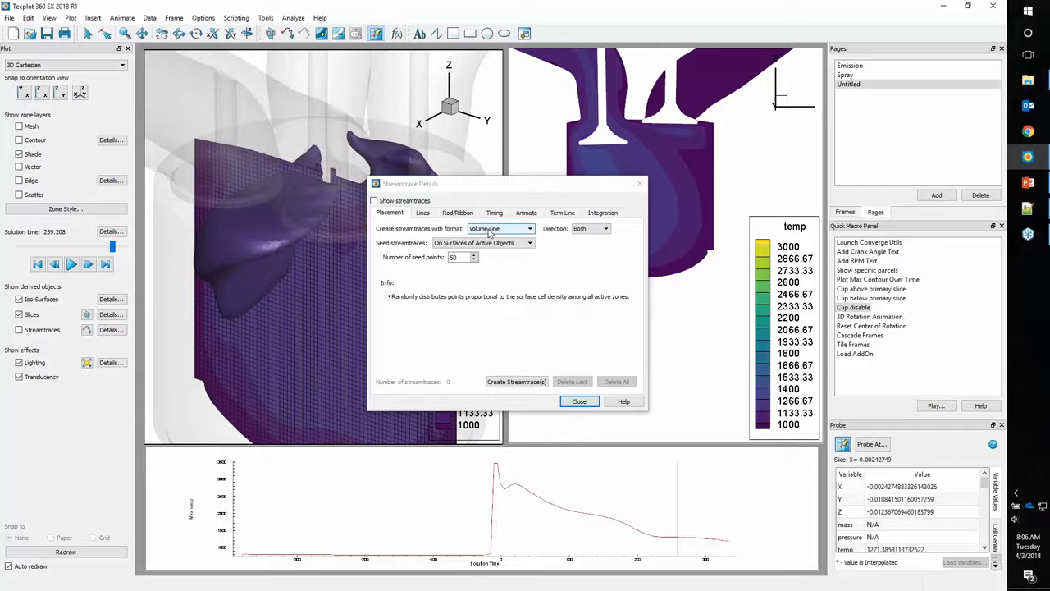
pyautogui.click(489, 230)
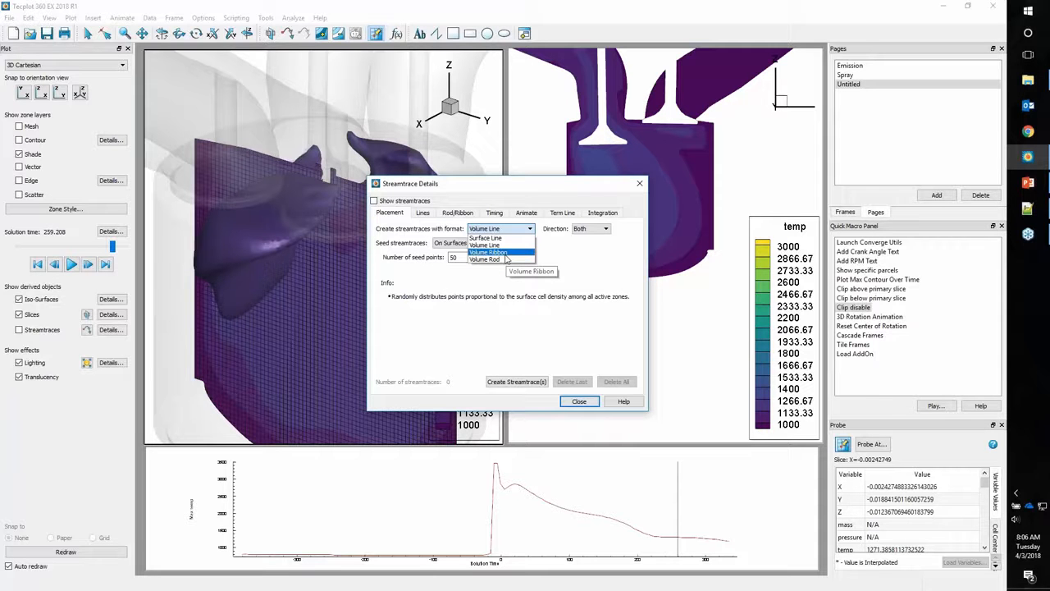
pyautogui.click(502, 252)
pyautogui.click(579, 401)
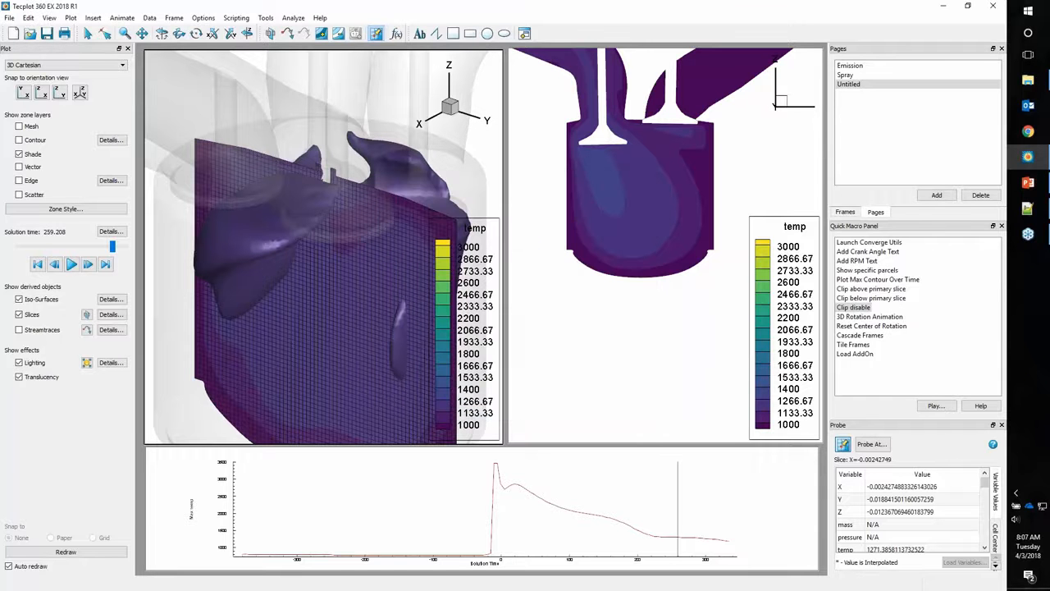
# Place several ribbon streamtraces on the meshed slice, using Vel_U, Vel_V and Vel_W as the vector variables.
pyautogui.click(87, 329)
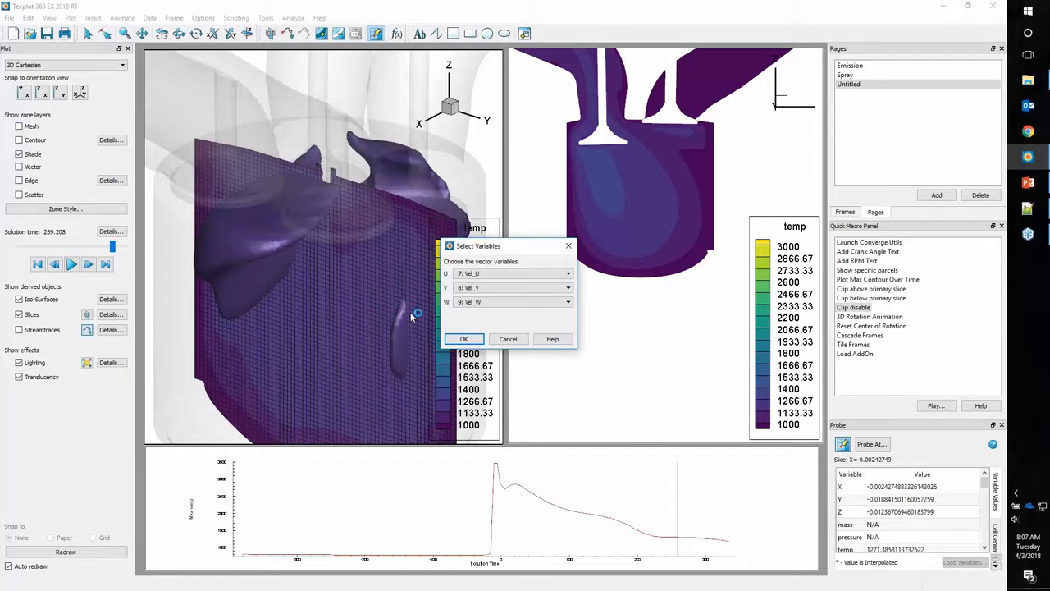
pyautogui.click(465, 340)
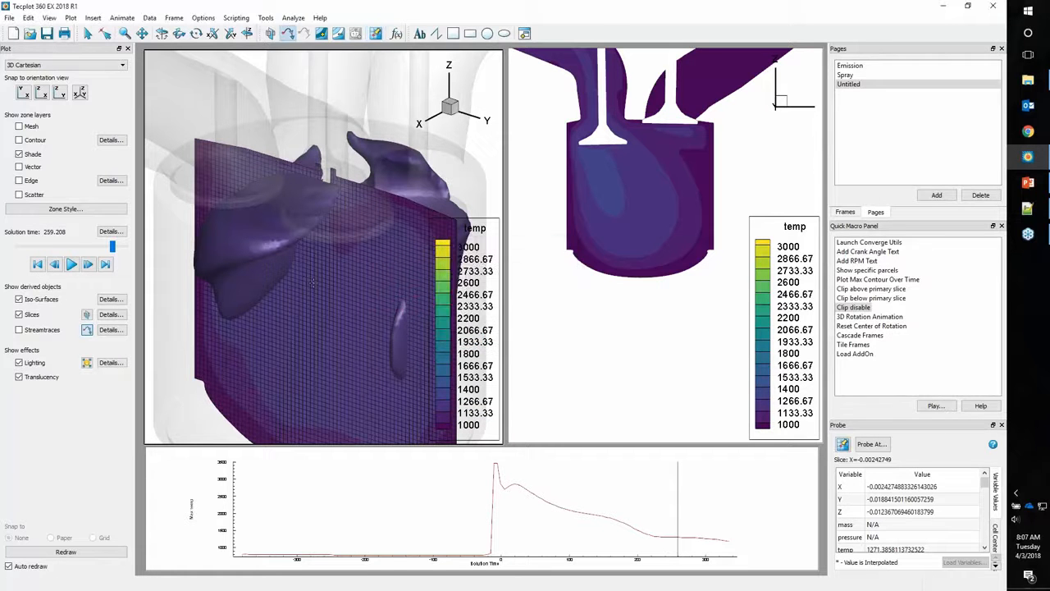
pyautogui.click(354, 306)
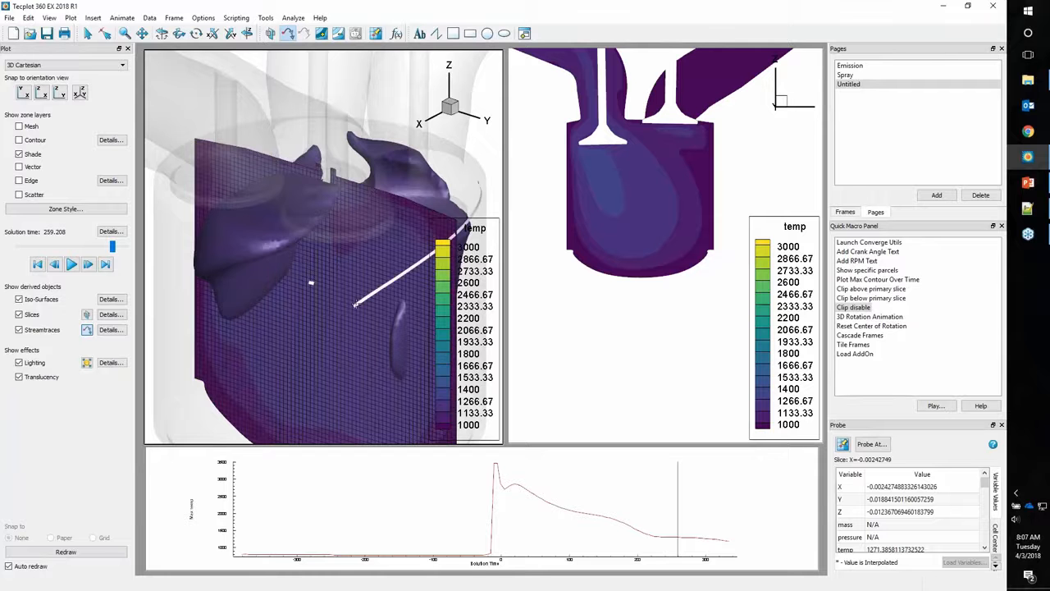
pyautogui.keyDown('ctrl'); pyautogui.moveTo(349, 262); pyautogui.dragTo(308, 276, button='right'); pyautogui.keyUp('ctrl')
pyautogui.click(286, 281)
pyautogui.click(307, 316)
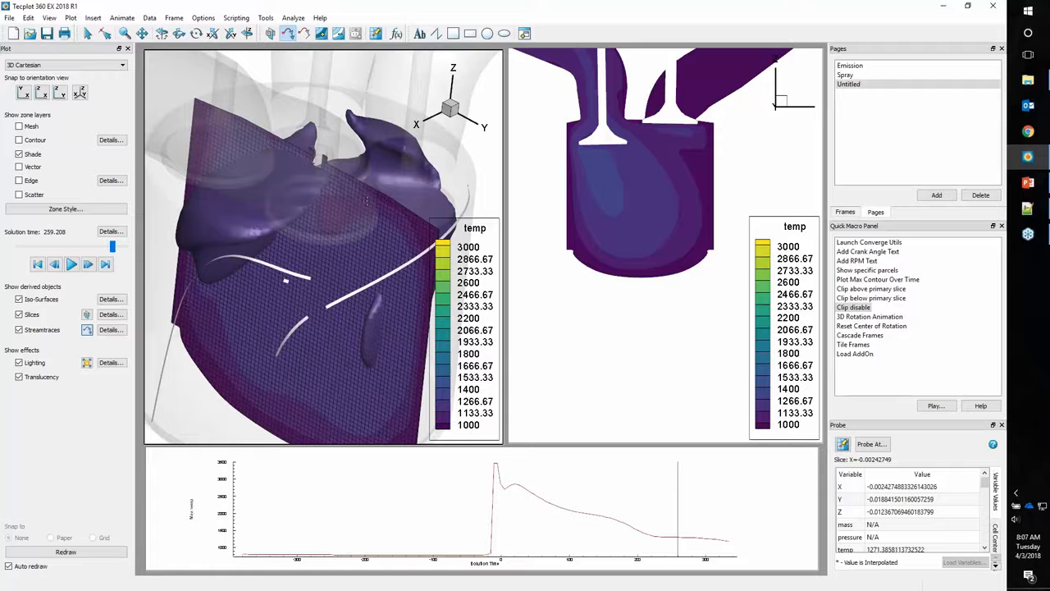
# Set the streamtrace seeding method to By Entering XYZ Positions and close the streamtrace settings.
pyautogui.click(110, 329)
pyautogui.click(457, 244)
pyautogui.click(457, 273)
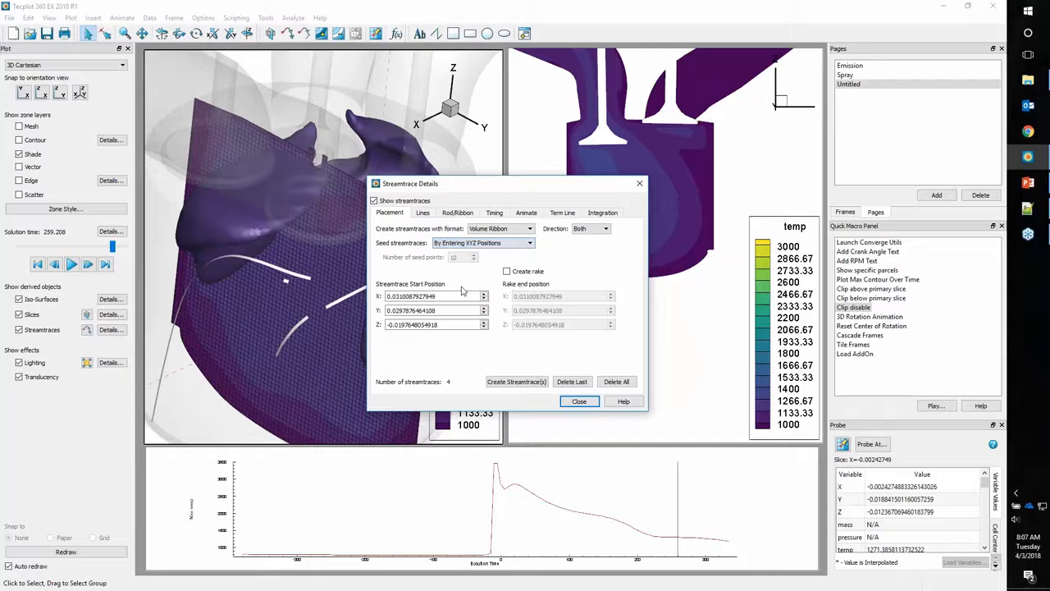
pyautogui.click(579, 401)
# Launch the CONVERGE utilities from the quick macros, enlarge their window and move it clear of the plots.
pyautogui.click(574, 297)
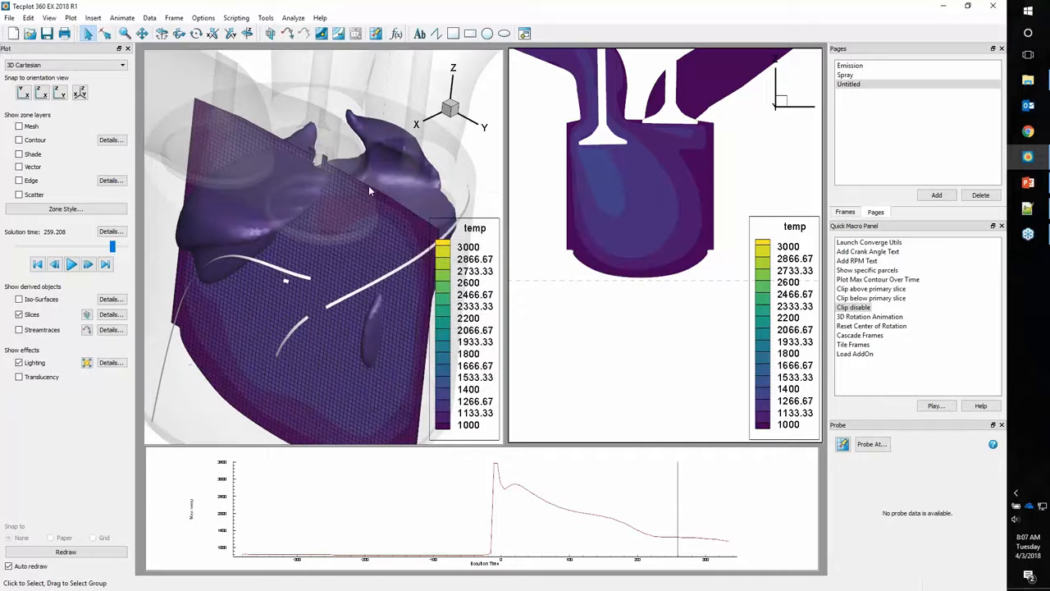
pyautogui.keyDown('ctrl'); pyautogui.moveTo(327, 334); pyautogui.dragTo(355, 286, button='right'); pyautogui.keyUp('ctrl')
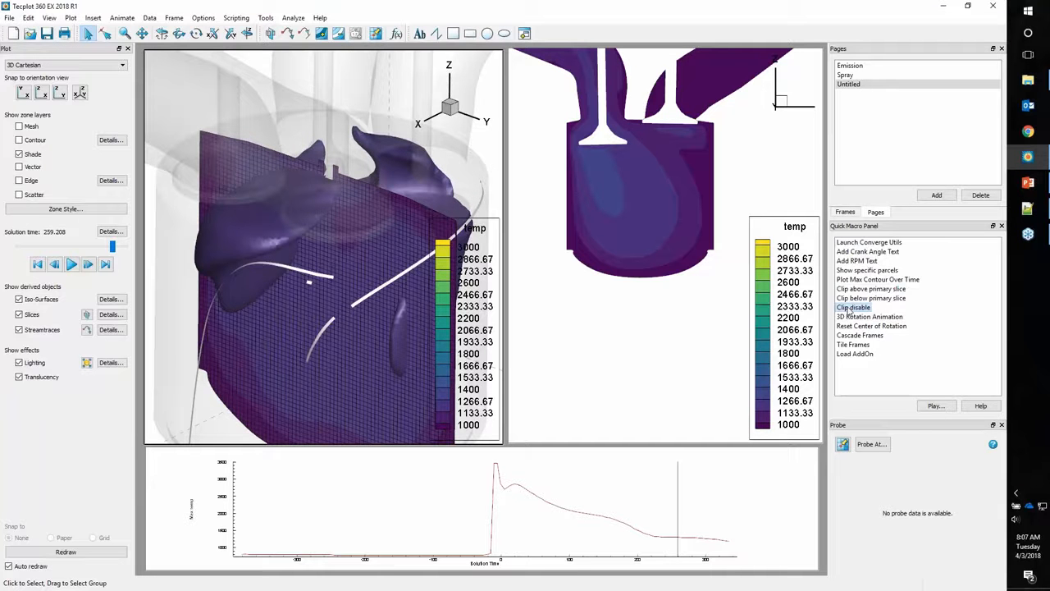
pyautogui.click(860, 244)
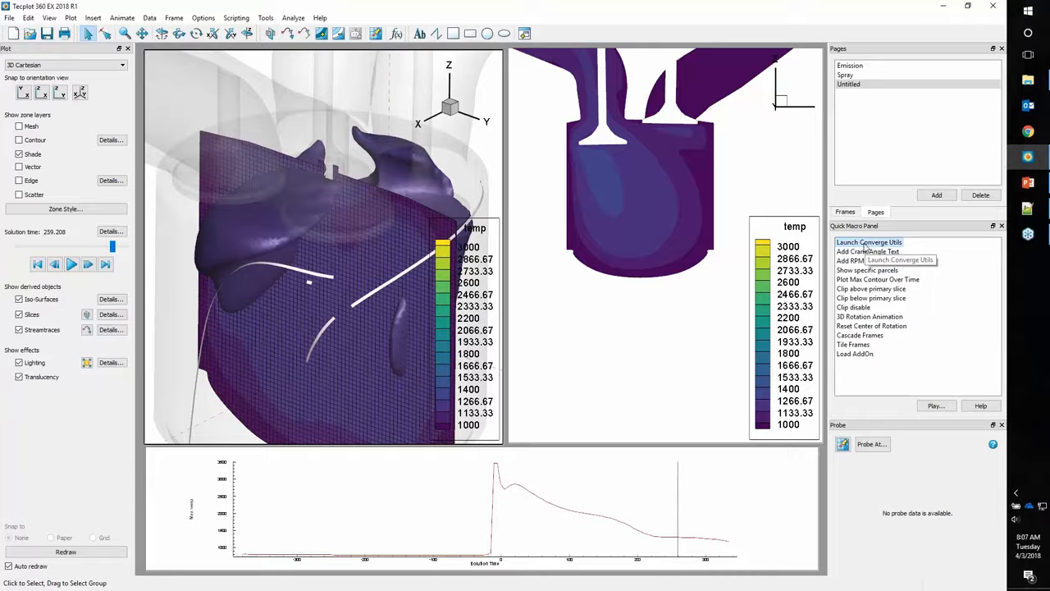
pyautogui.doubleClick(863, 244)
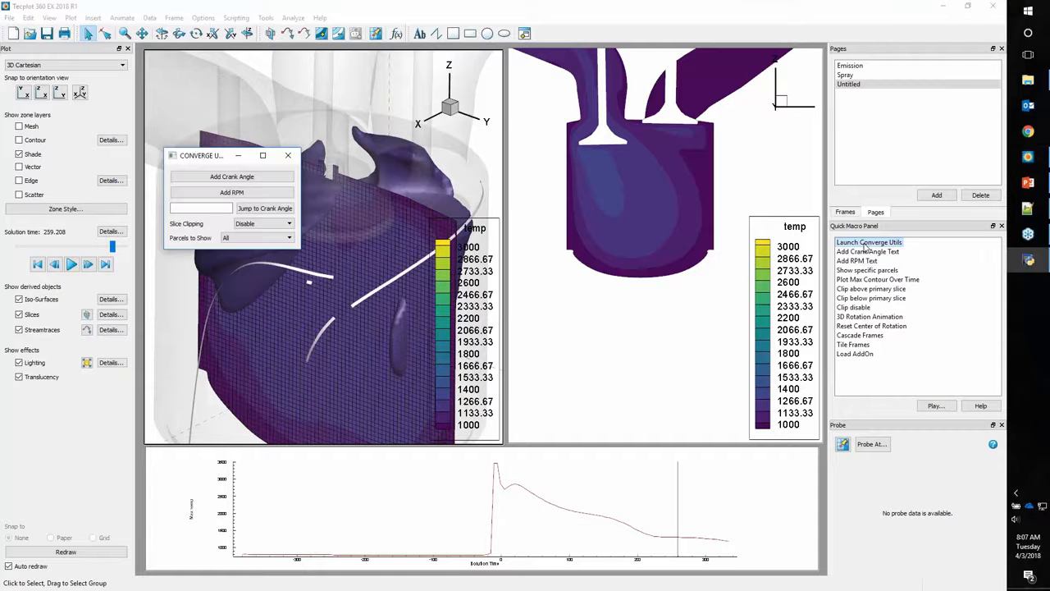
pyautogui.moveTo(192, 159); pyautogui.dragTo(567, 170)
pyautogui.moveTo(633, 267); pyautogui.dragTo(659, 283)
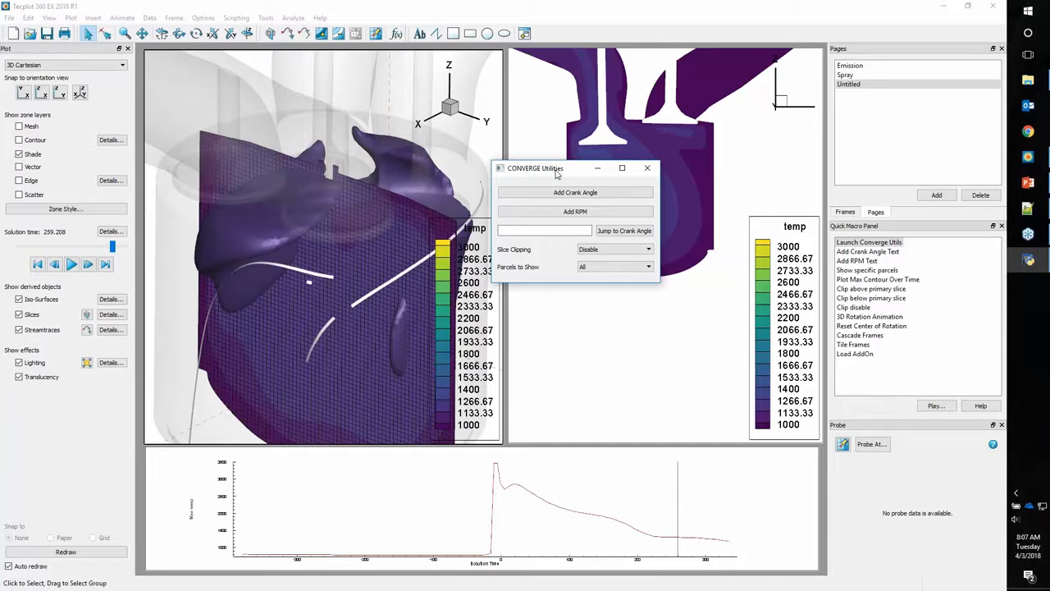
pyautogui.moveTo(556, 174); pyautogui.dragTo(875, 160)
# Add crank angle and RPM text to the frame with the unmeshed temperature slice using the CONVERGE utilities.
pyautogui.click(582, 369)
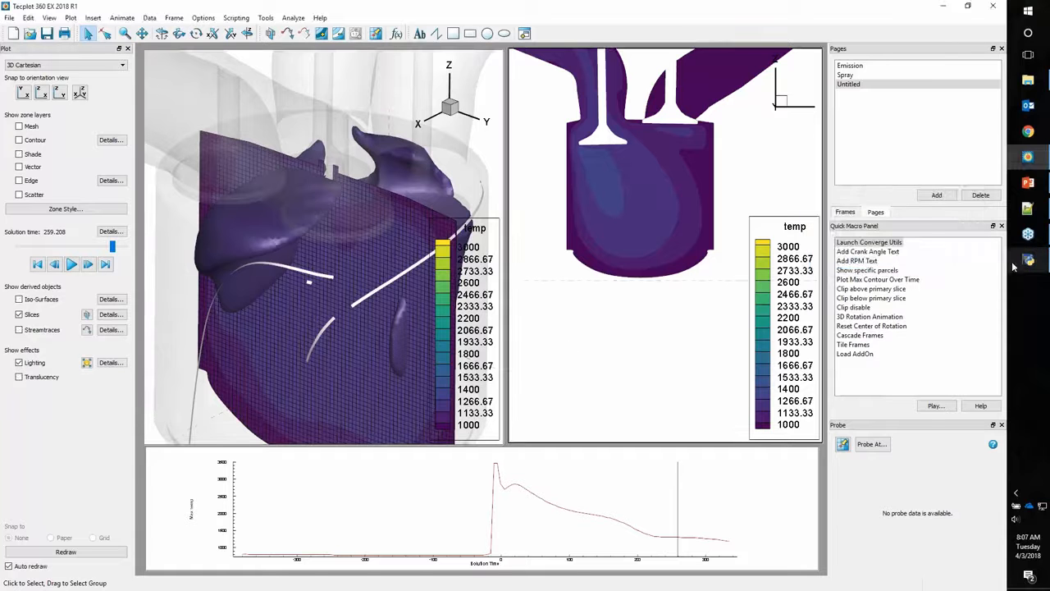
pyautogui.click(843, 178)
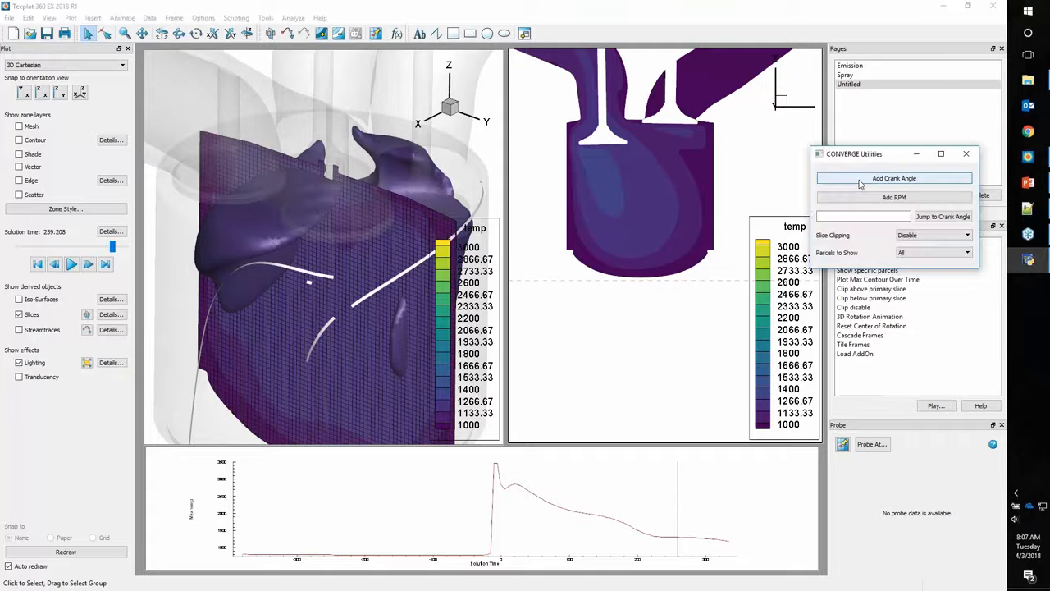
pyautogui.click(864, 197)
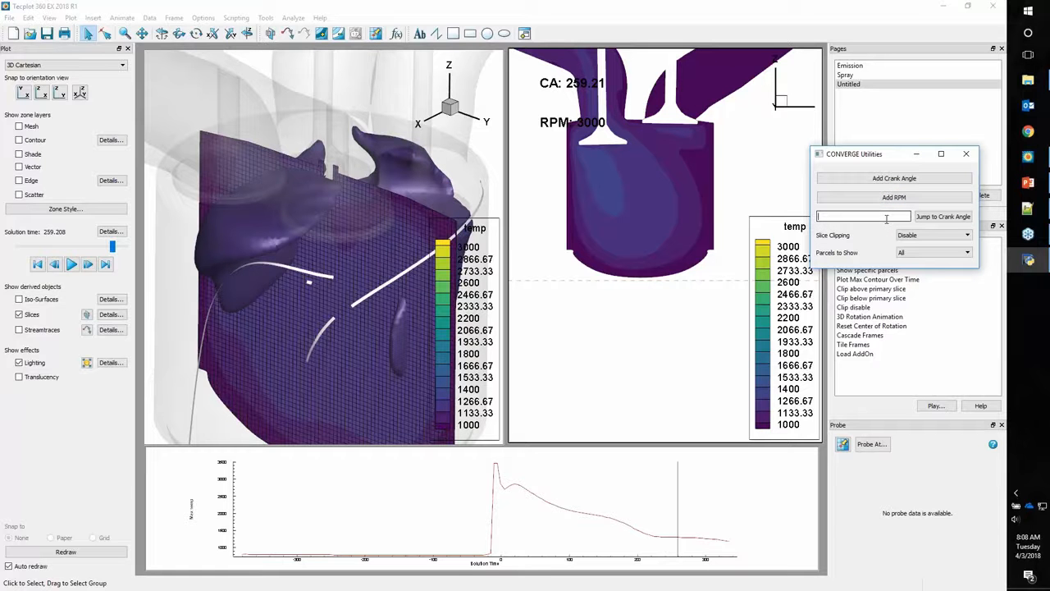
# Jump the solution to crank angle 0 and move the CONVERGE utilities window off the slice frame.
pyautogui.click(886, 219)
pyautogui.write('0')
pyautogui.click(934, 217)
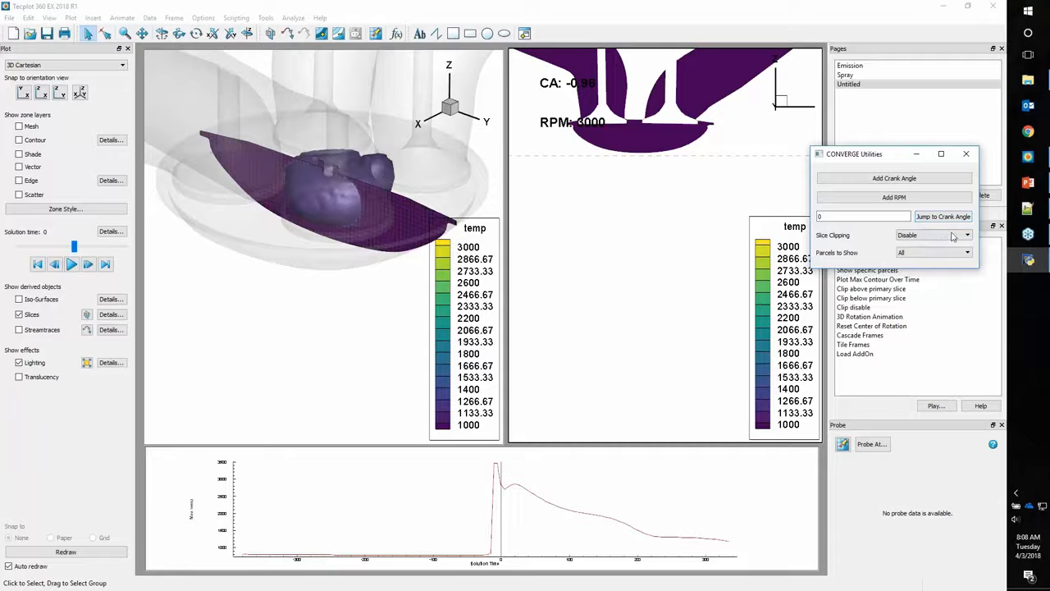
pyautogui.moveTo(862, 158); pyautogui.dragTo(883, 191)
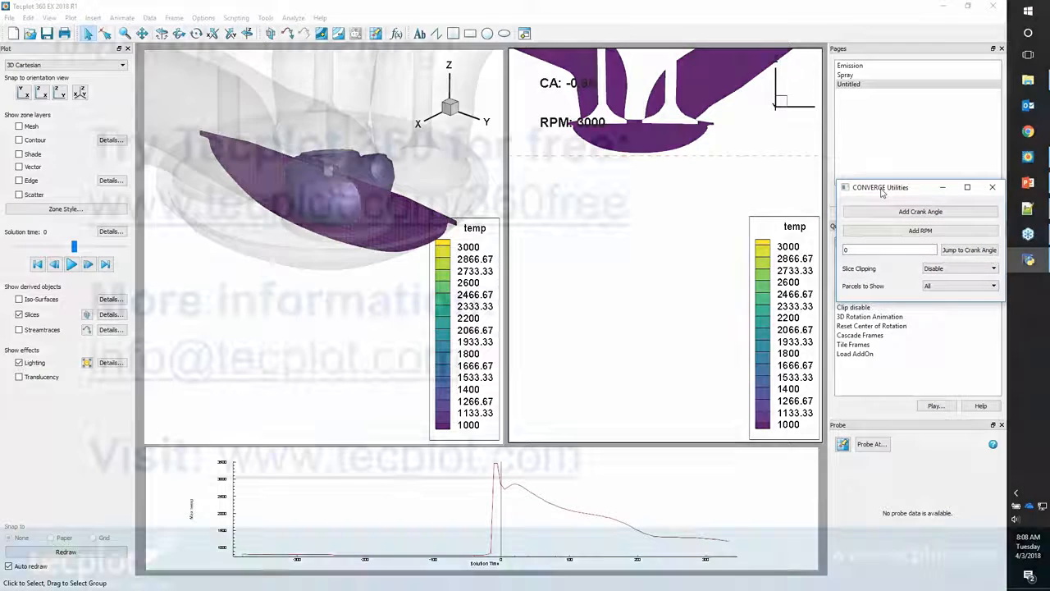